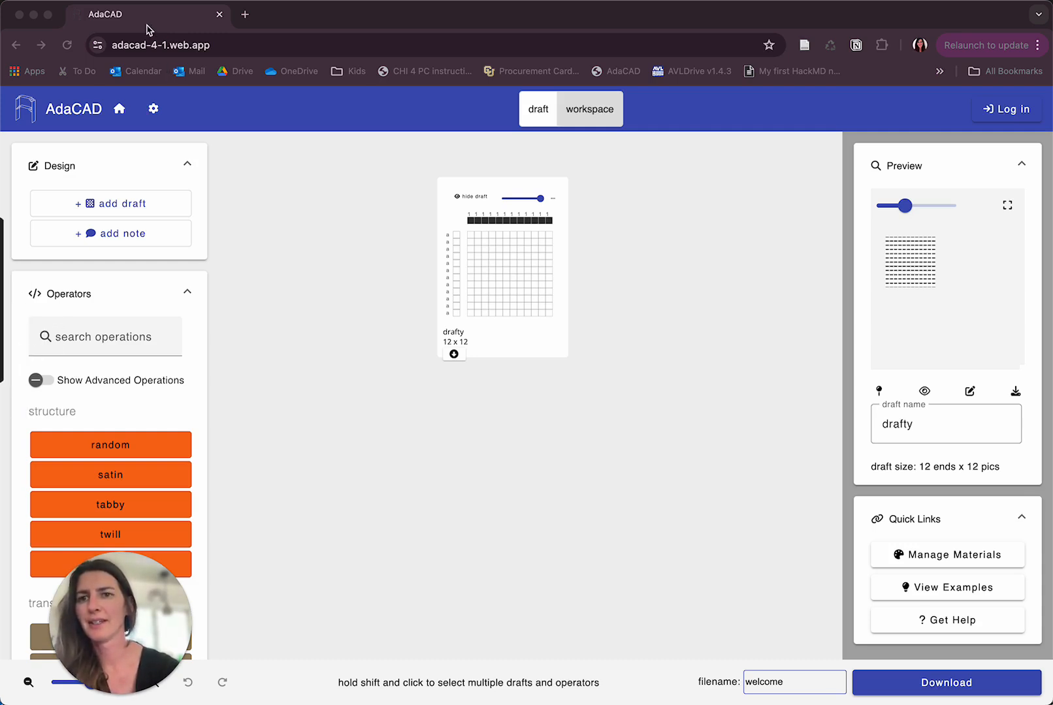
mouse_move(149, 24)
left_mouse_down()
mouse_move(92, 28)
mouse_move(88, 60)
mouse_move(168, 83)
mouse_move(250, 50)
mouse_move(184, 12)
mouse_move(128, 23)
left_mouse_up()
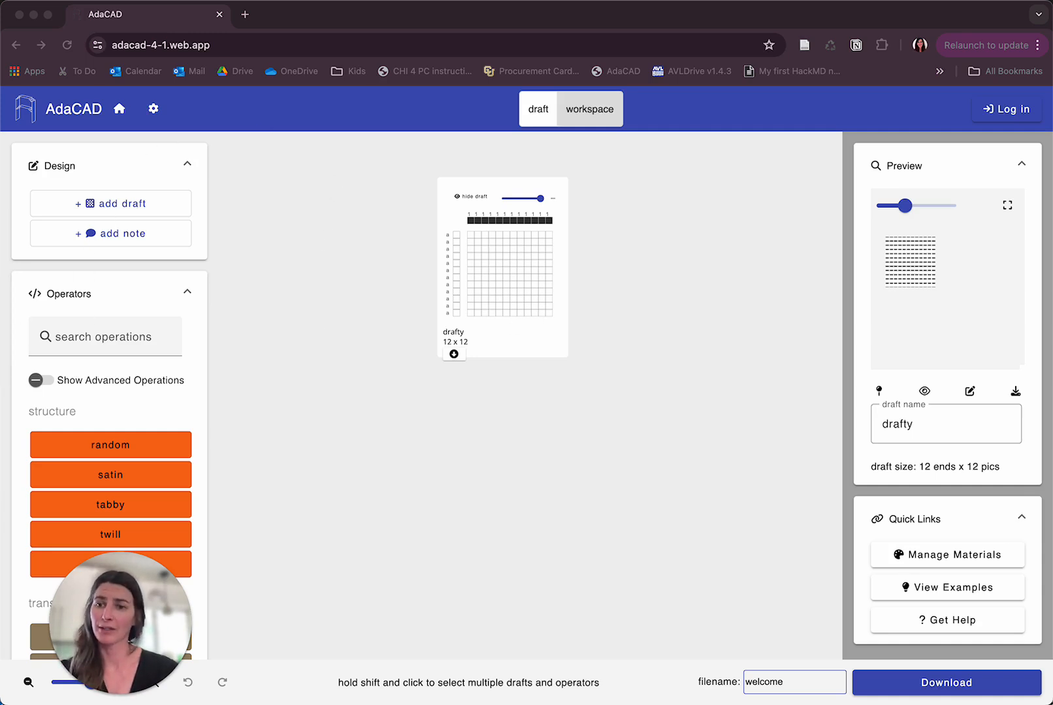
- Compare the draft editor with the workspace by switching between the two views, ending in the workspace
left_click(504, 341)
left_click(535, 100)
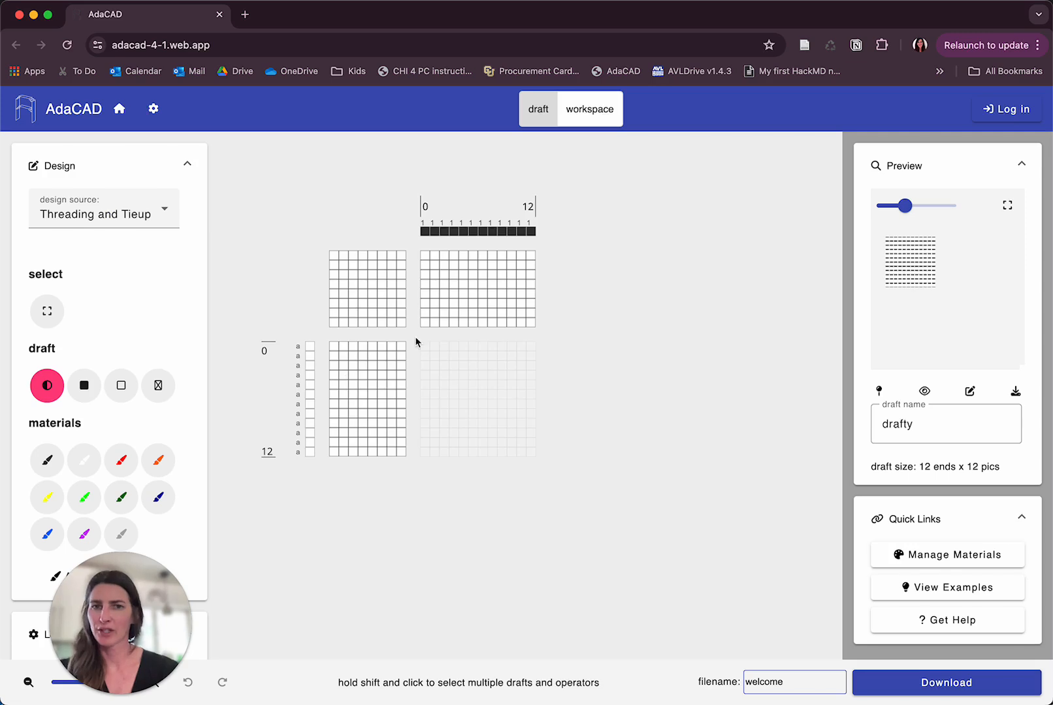
mouse_move(477, 213)
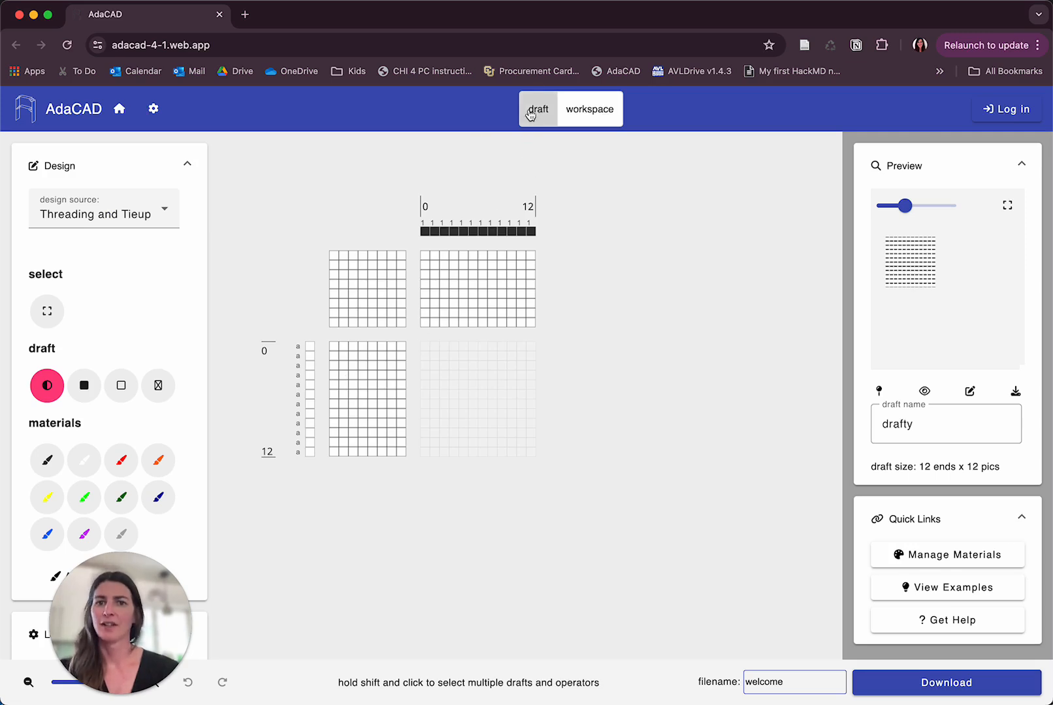
left_click(584, 111)
left_click(533, 115)
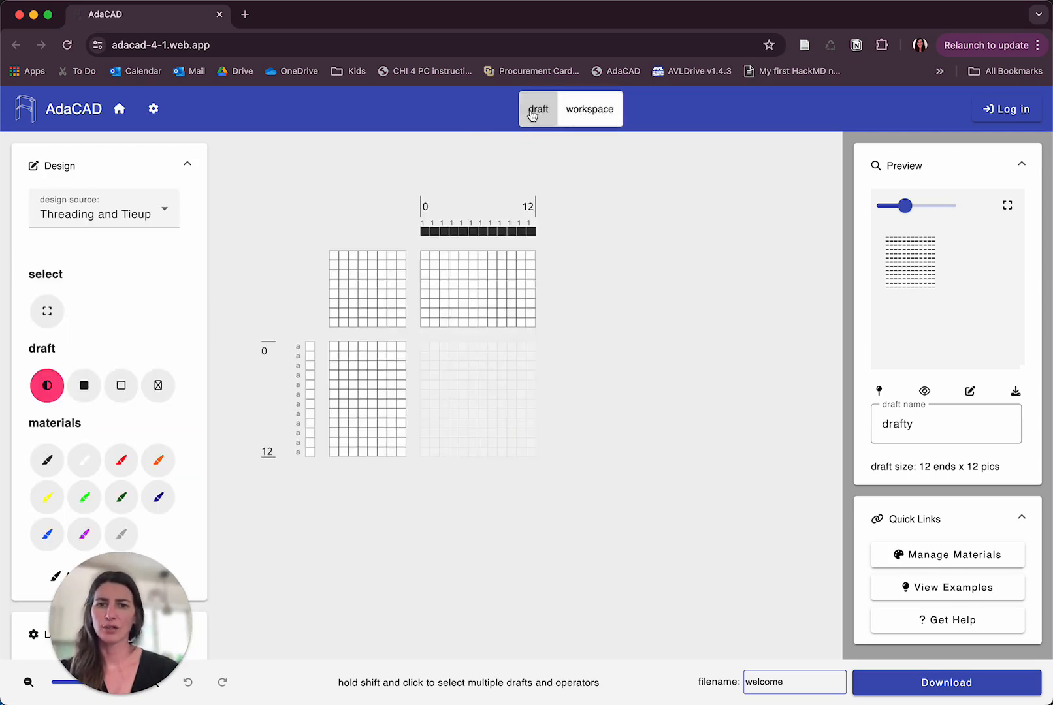
left_click(581, 109)
left_click(535, 118)
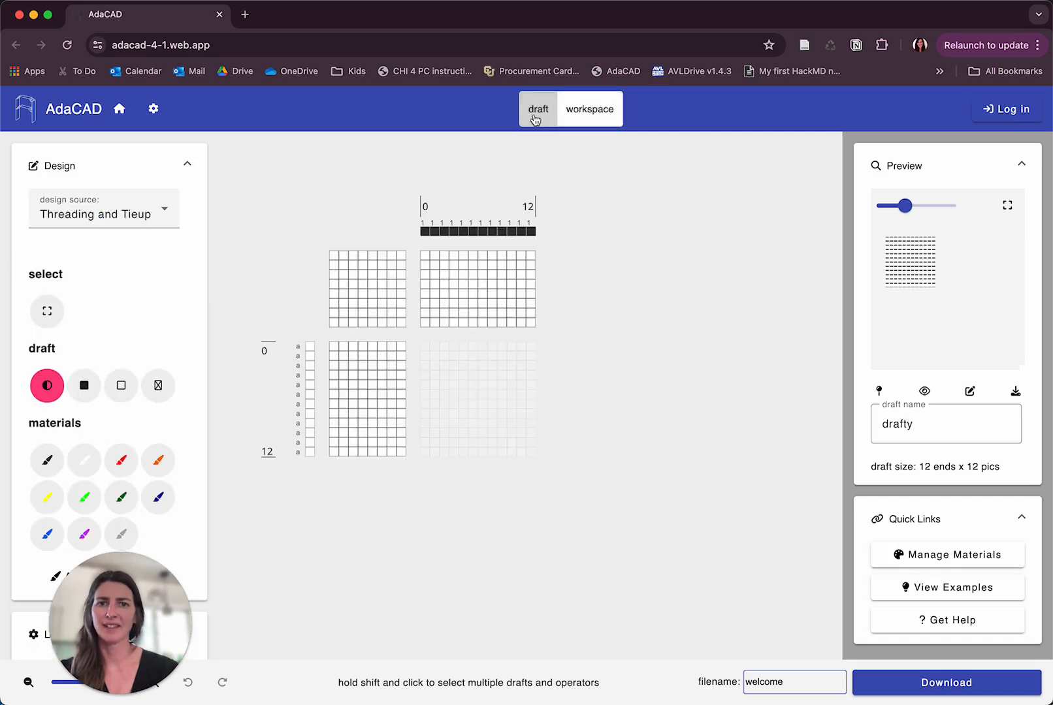
left_click(584, 114)
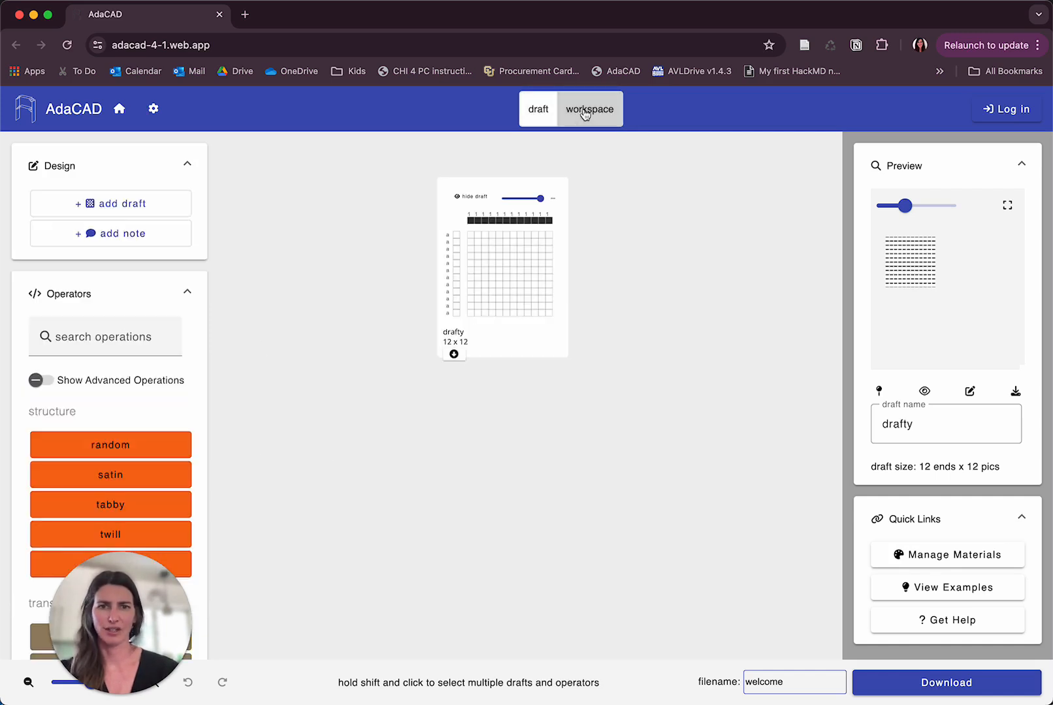
left_click(539, 123)
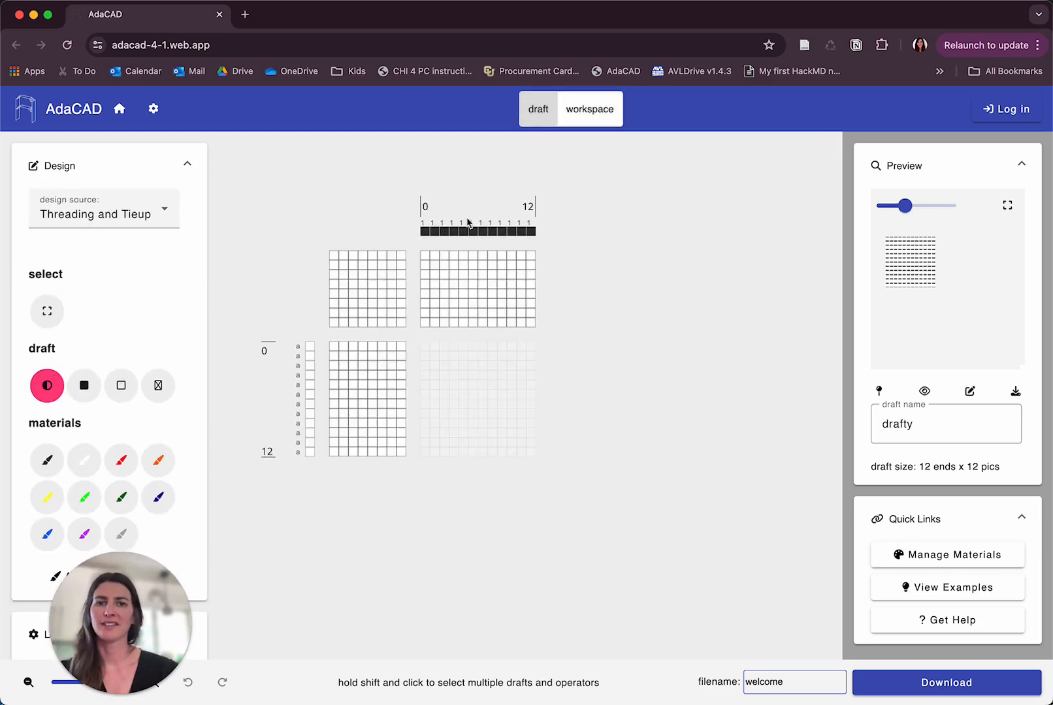
left_click(580, 119)
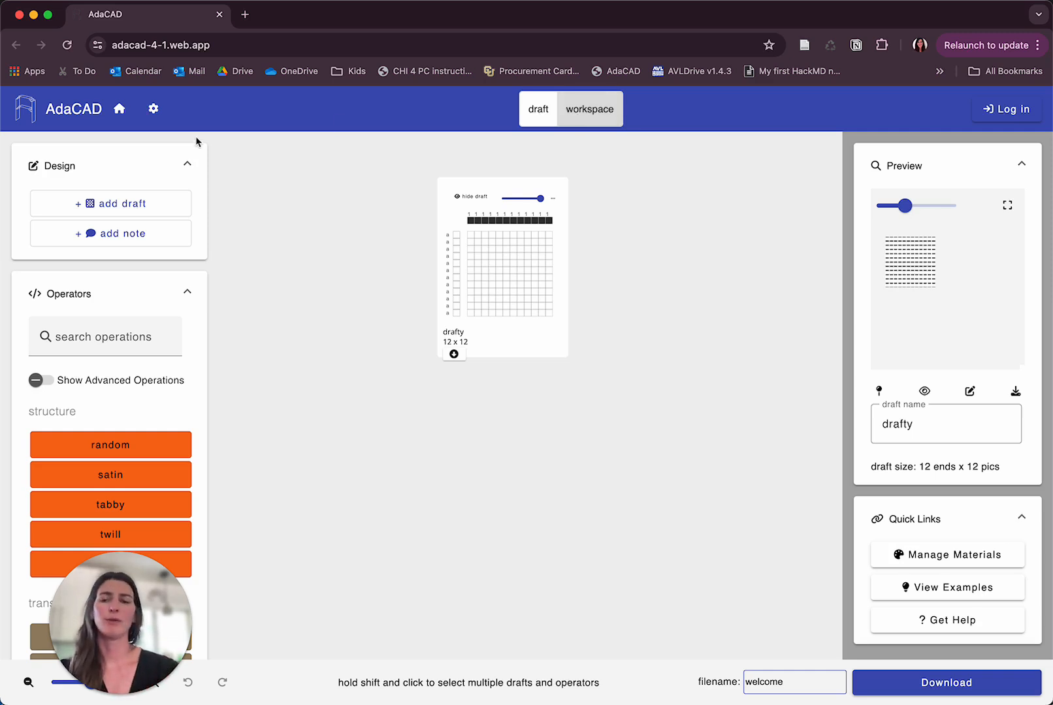
- Review the available file commands, including the sources for opening a file and the export options
left_click(117, 110)
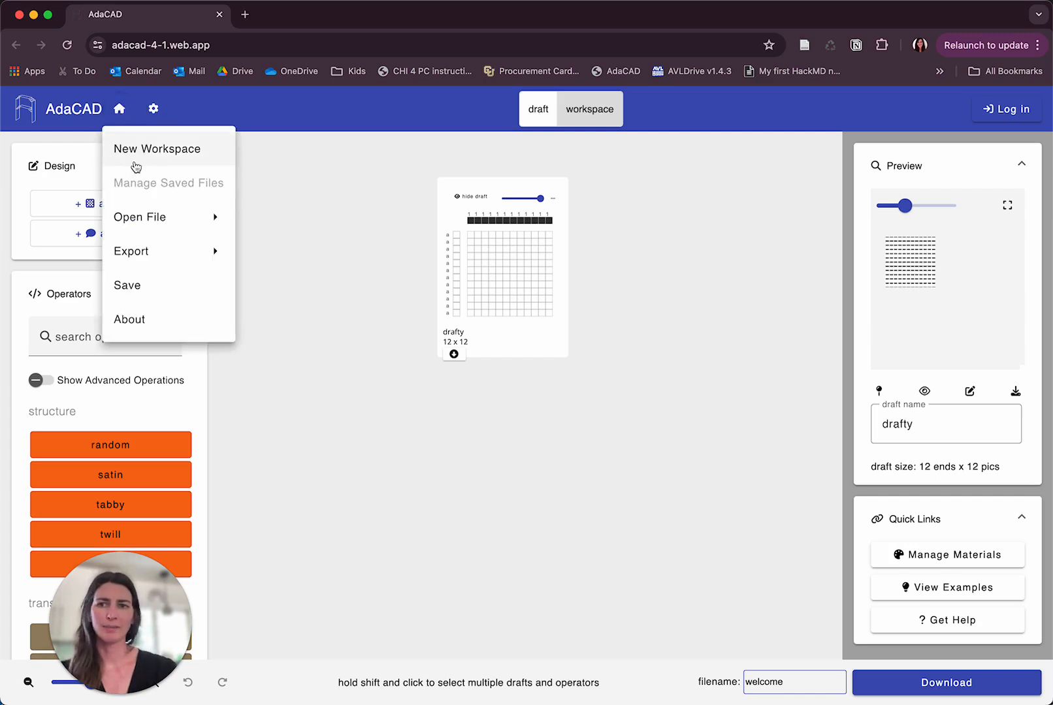
mouse_move(140, 224)
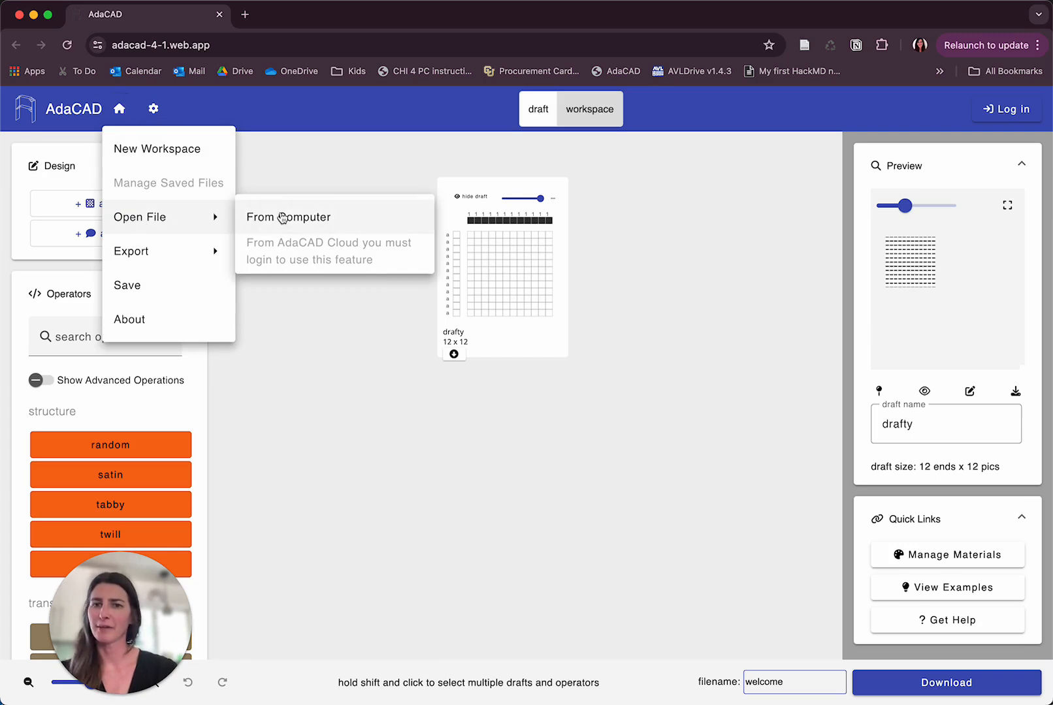
mouse_move(157, 258)
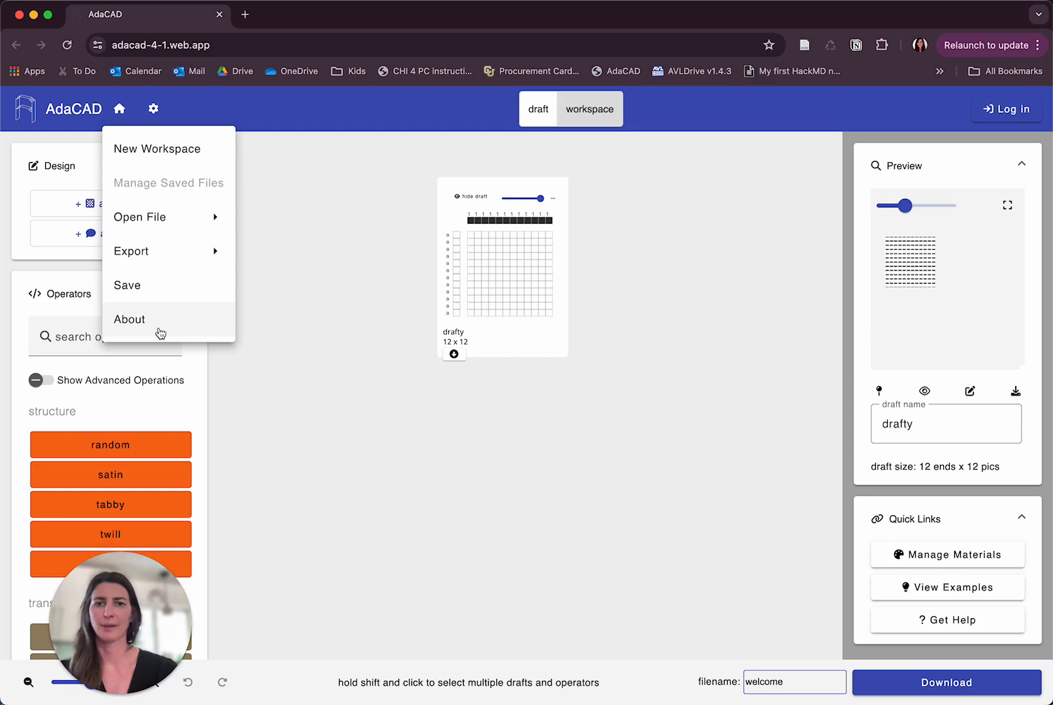
left_click(152, 114)
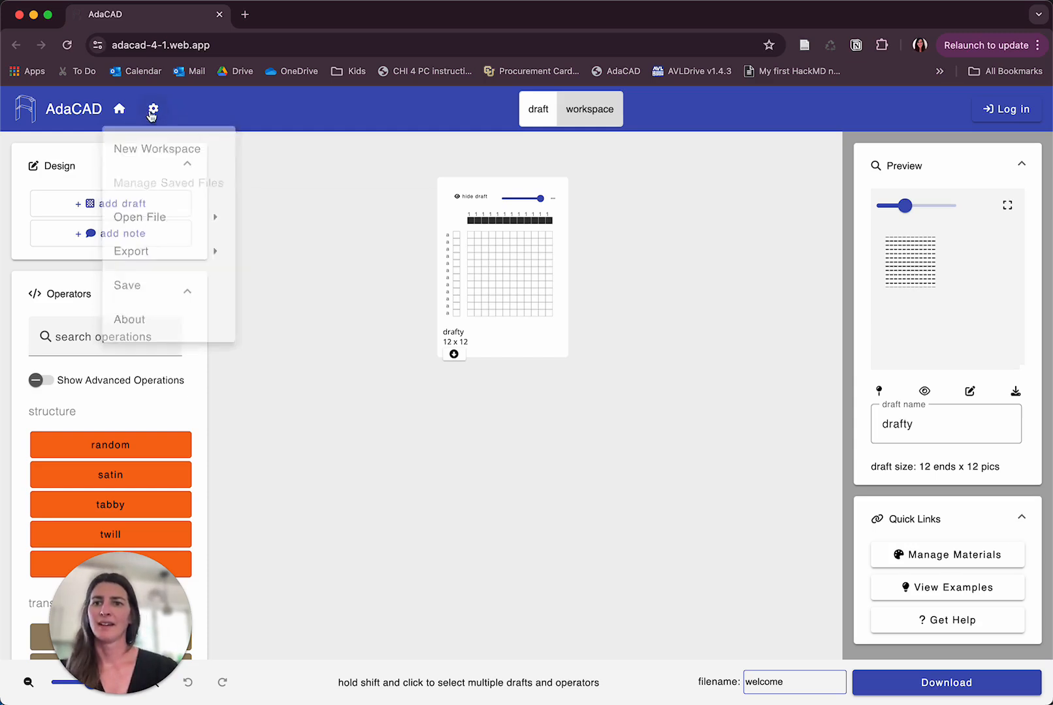
- Set the origin of the drafts to bottom left in the workspace settings
left_click(154, 111)
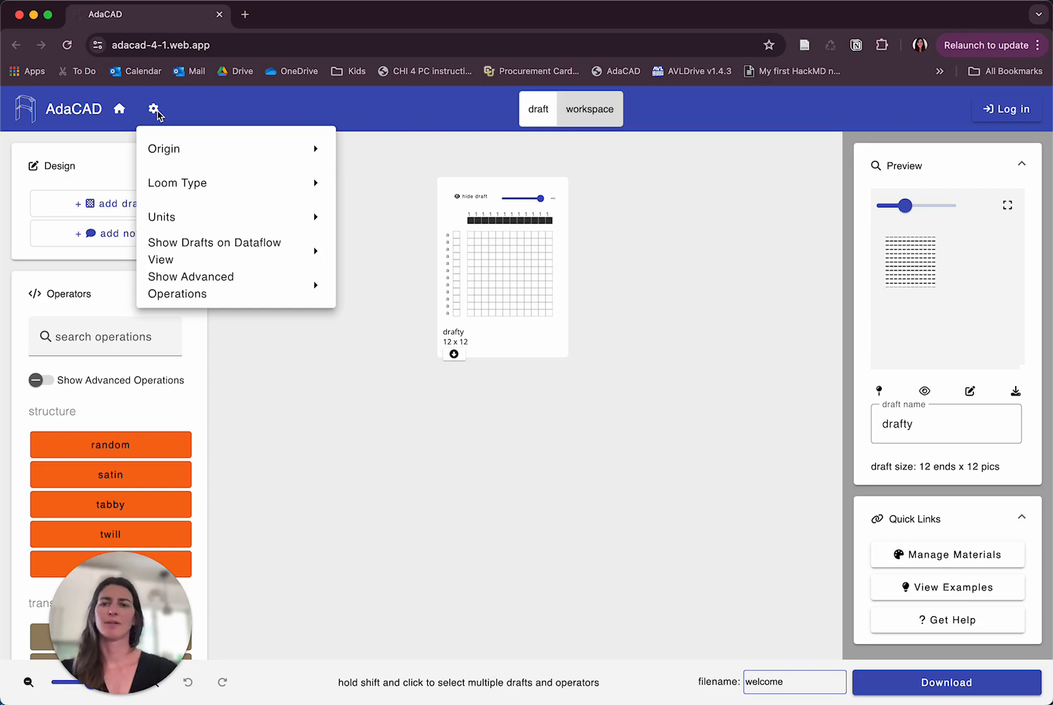
mouse_move(176, 144)
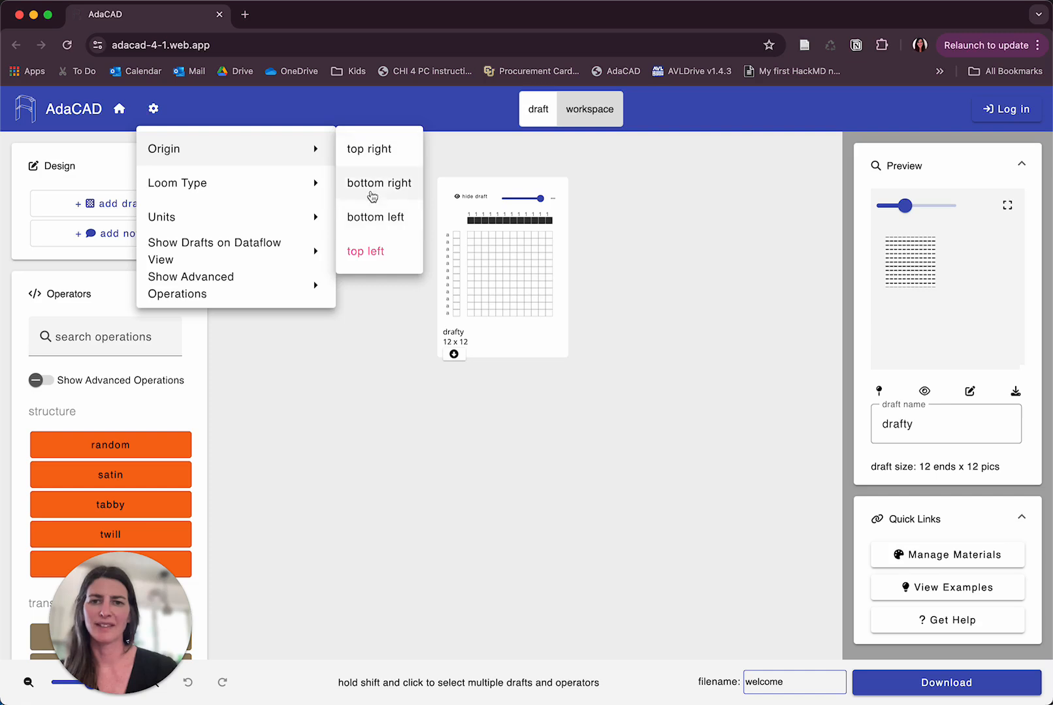
left_click(372, 222)
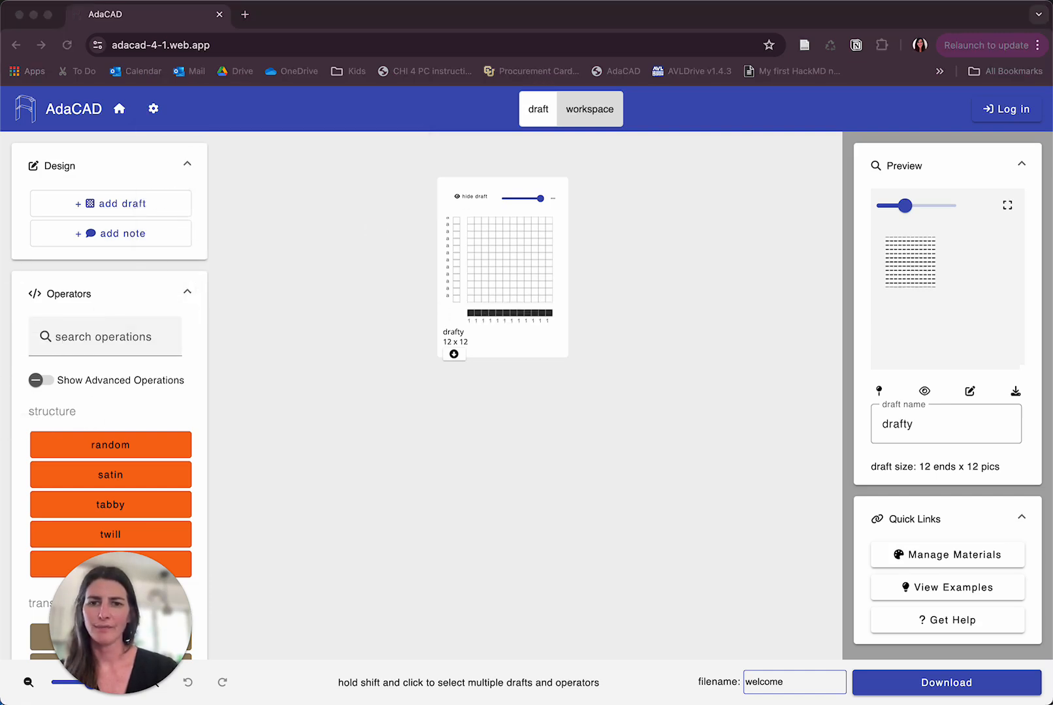
mouse_move(495, 285)
left_mouse_down()
mouse_move(424, 298)
mouse_move(435, 349)
mouse_move(478, 360)
mouse_move(500, 305)
left_mouse_up()
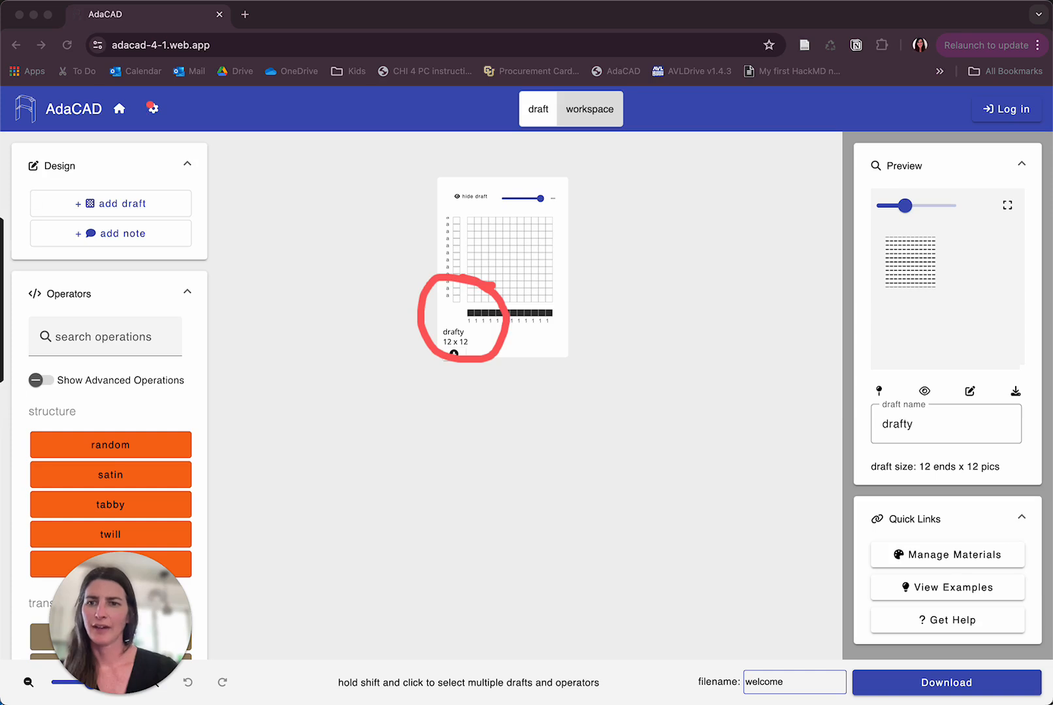
left_click(2, 281)
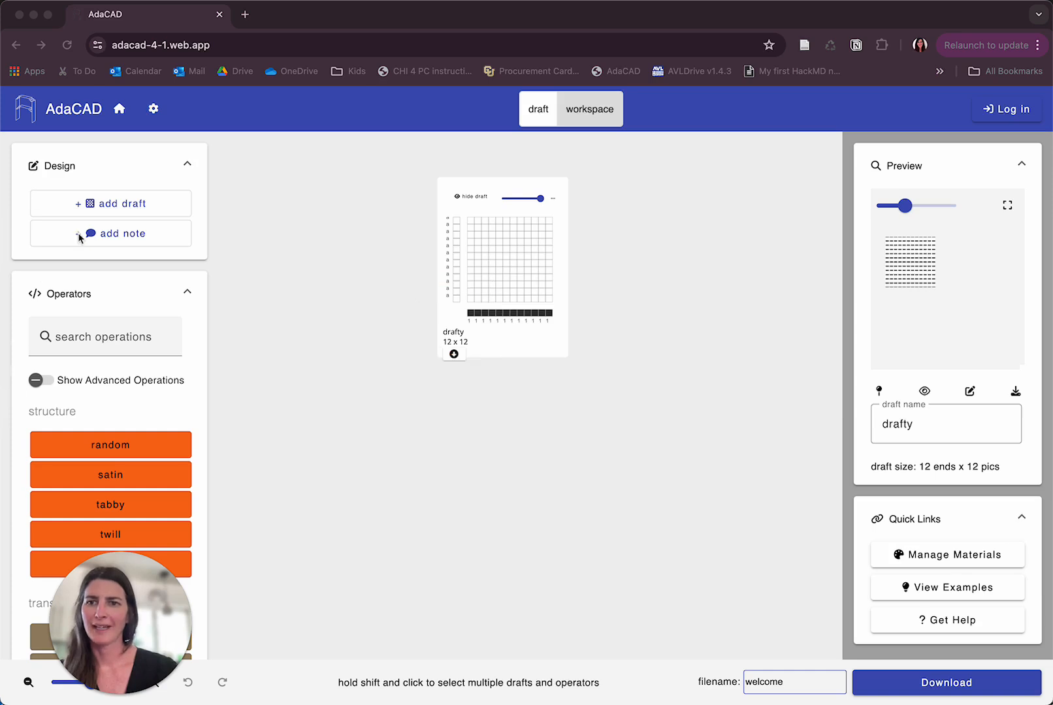
- Set the draft origin back to top left
left_click(153, 108)
mouse_move(172, 182)
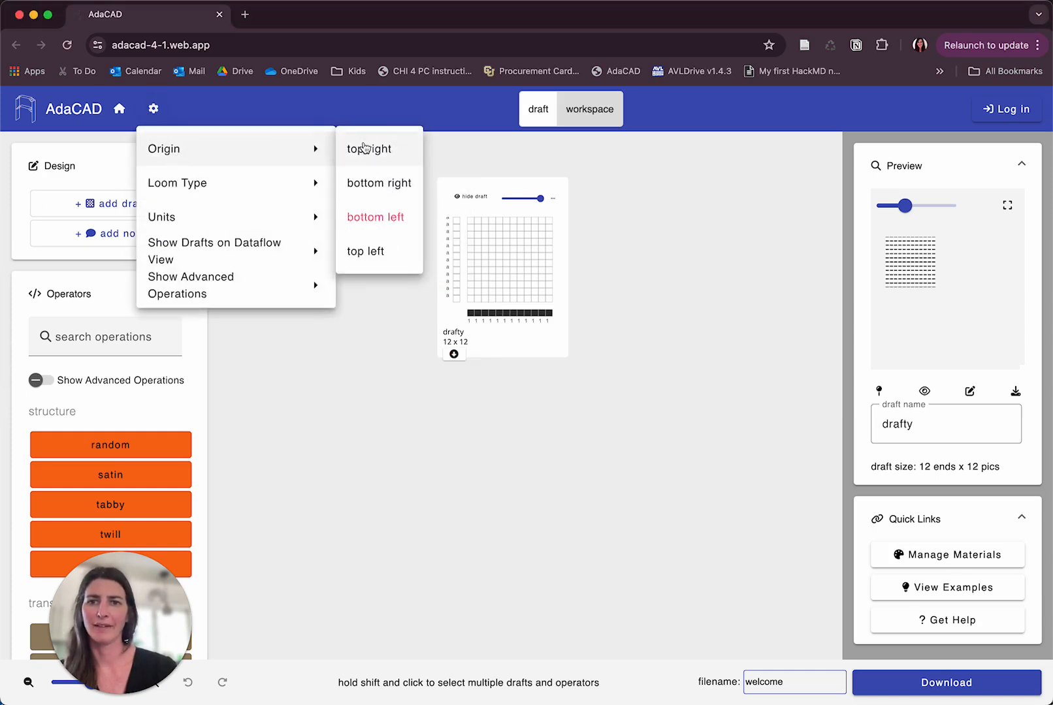
left_click(384, 254)
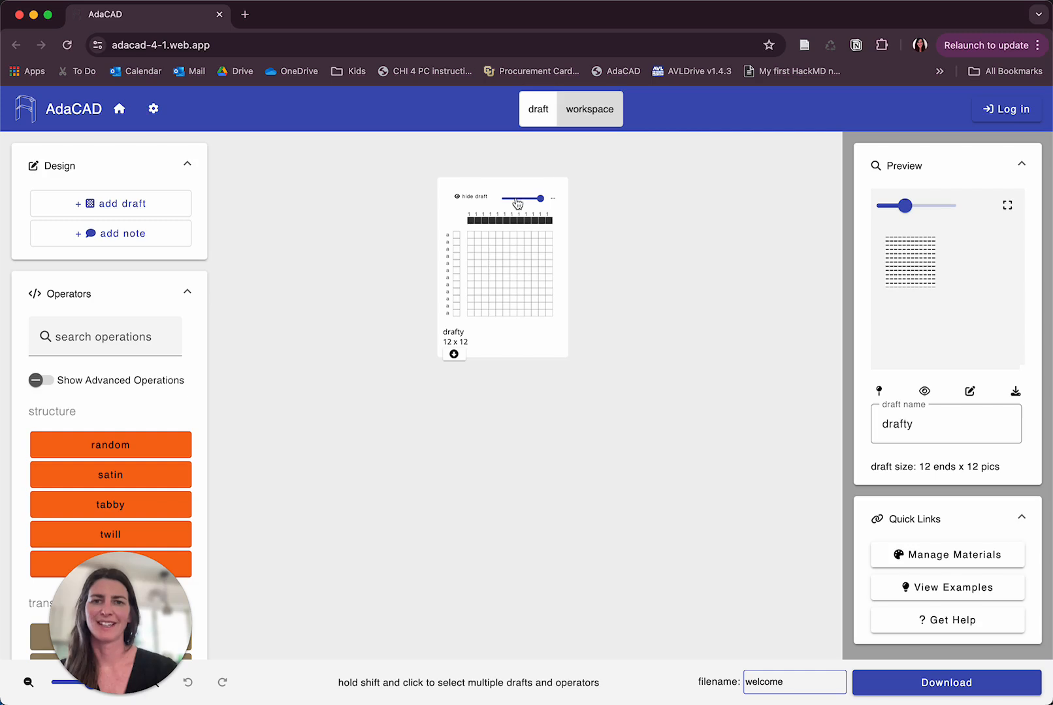
- Examine the settings for loom type, units, showing drafts on the dataflow view, and showing advanced operations
left_click(152, 109)
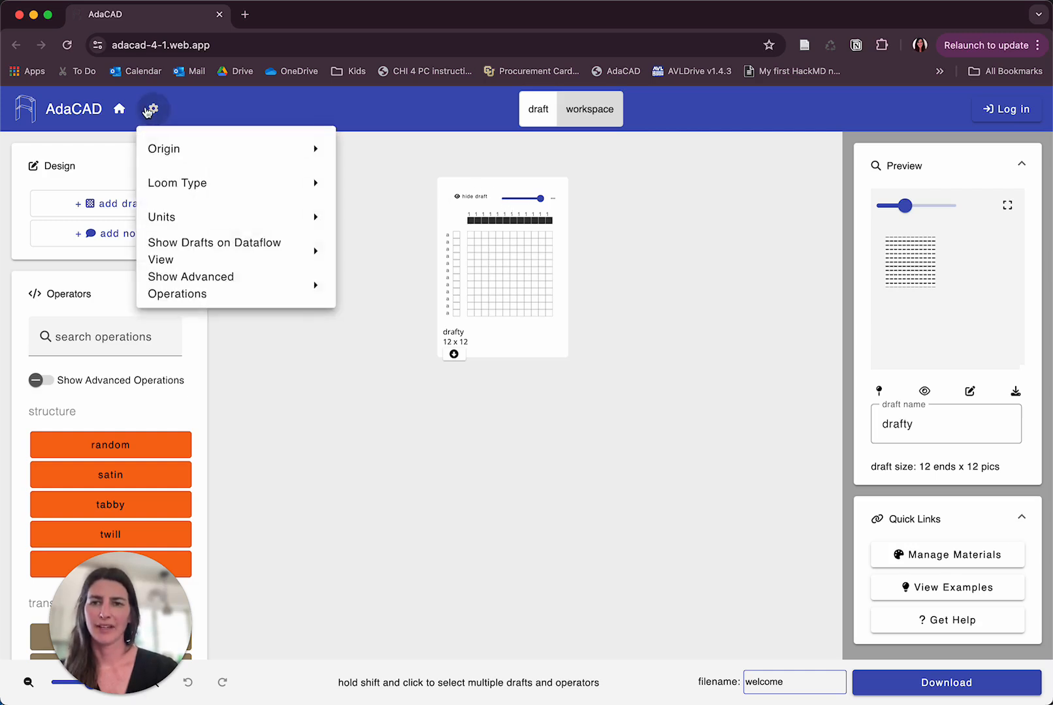
mouse_move(167, 169)
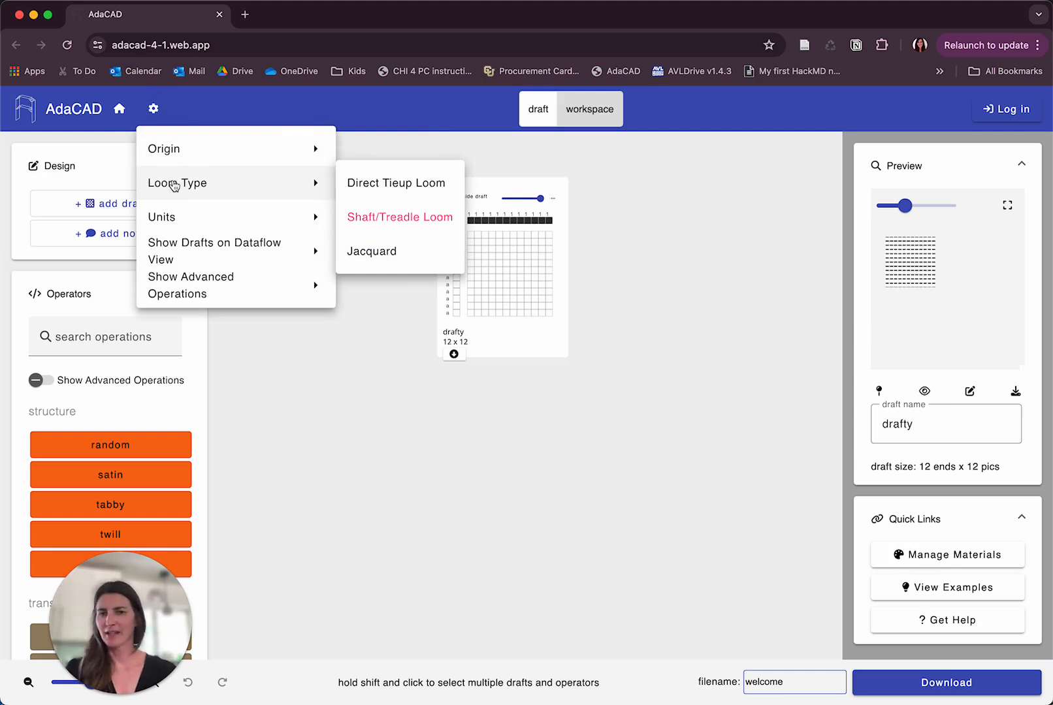
mouse_move(172, 215)
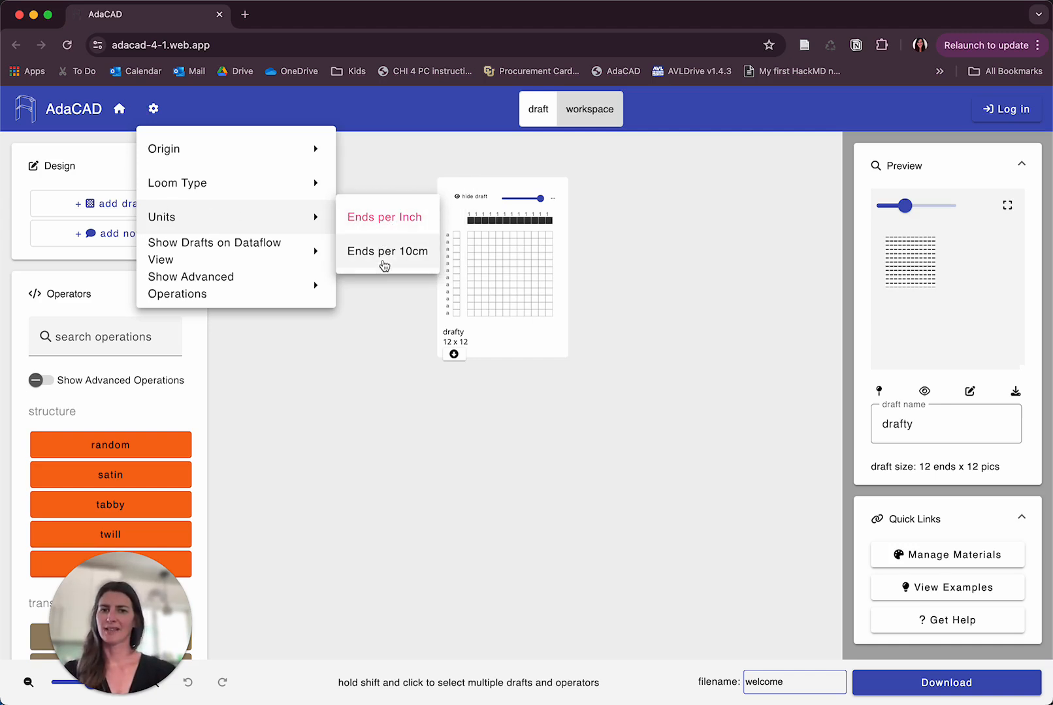
mouse_move(272, 255)
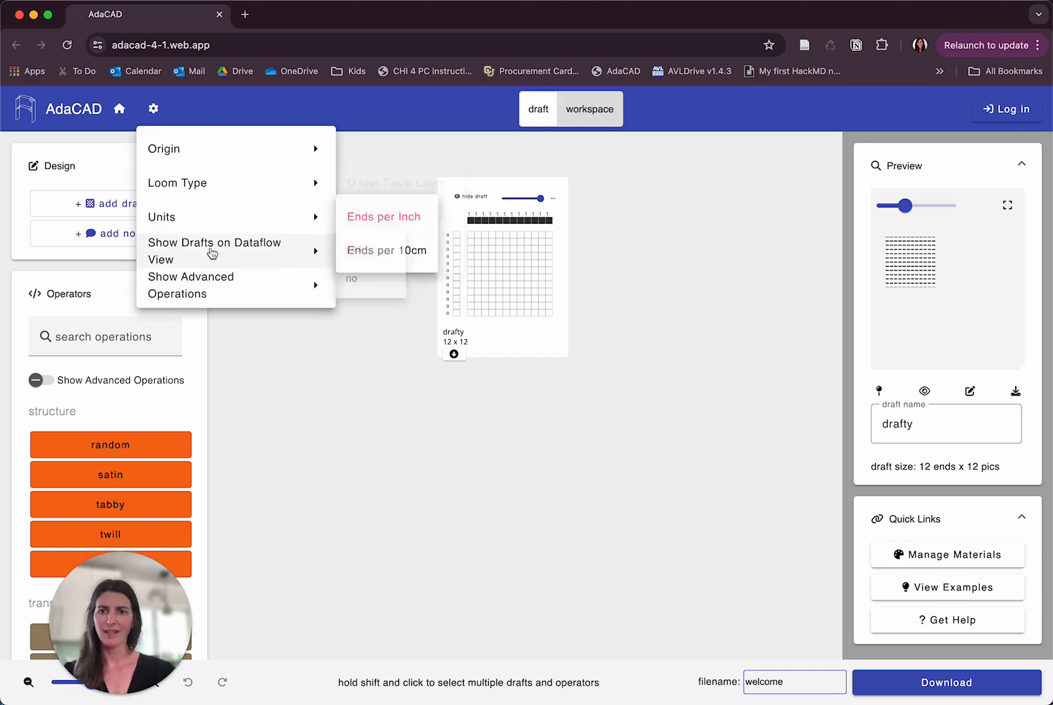
mouse_move(204, 291)
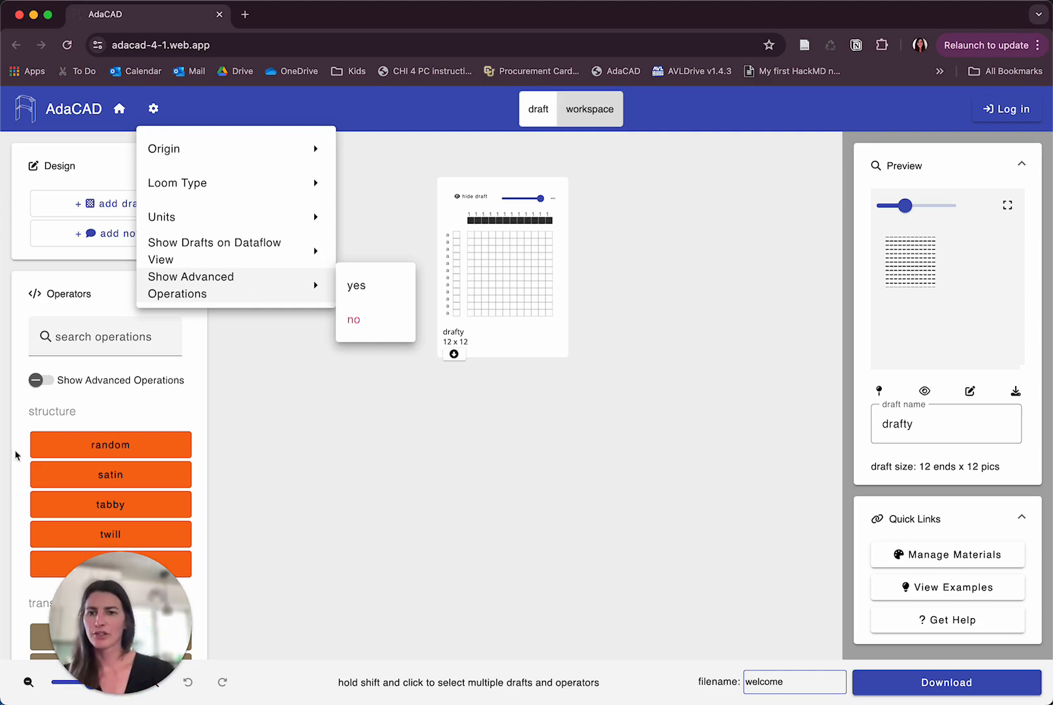
left_click(111, 415)
- Add a satin structure operation to the workspace and place it below and left of the drafty draft
scroll(110, 462, "down", 8)
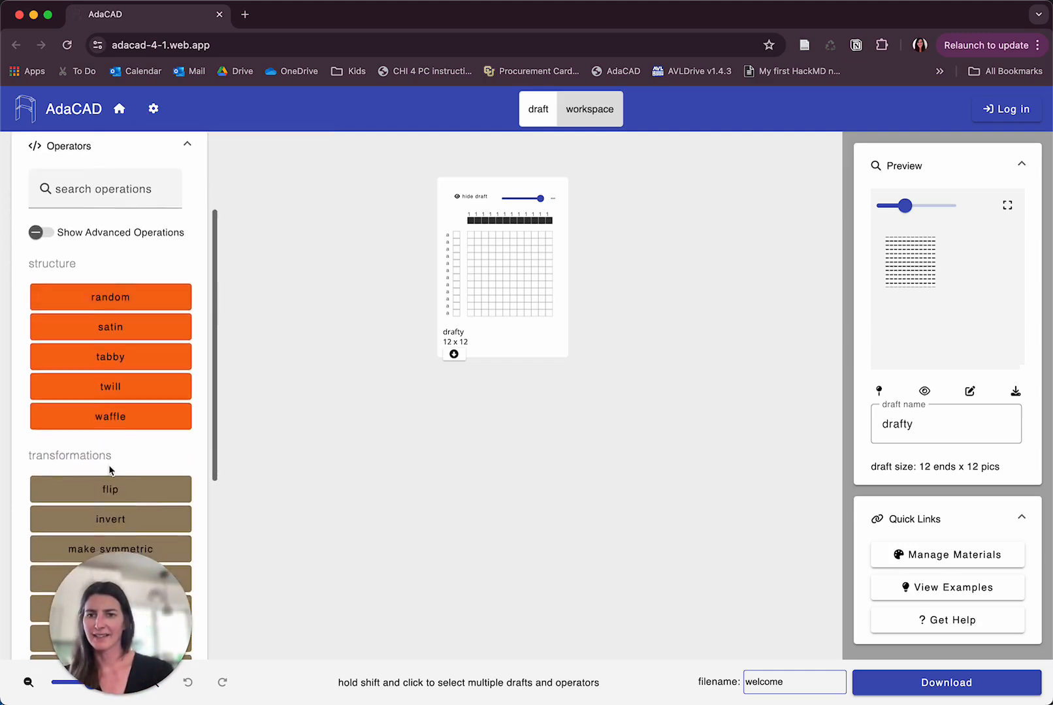
scroll(110, 470, "down", 5)
scroll(108, 424, "up", 10)
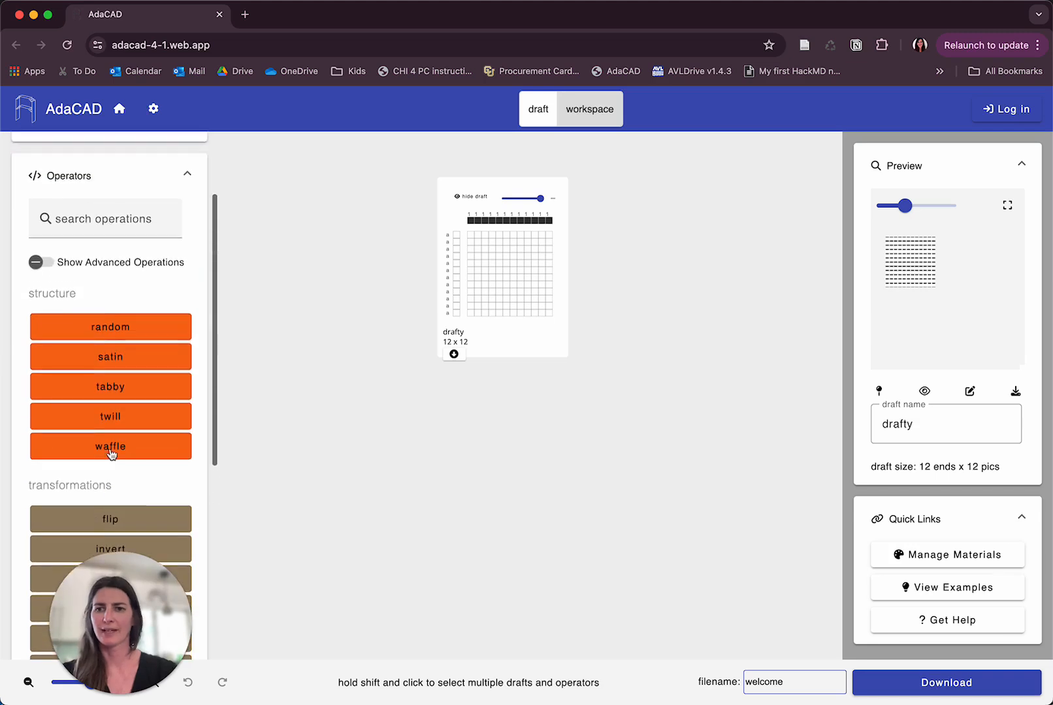
scroll(108, 416, "up", 3)
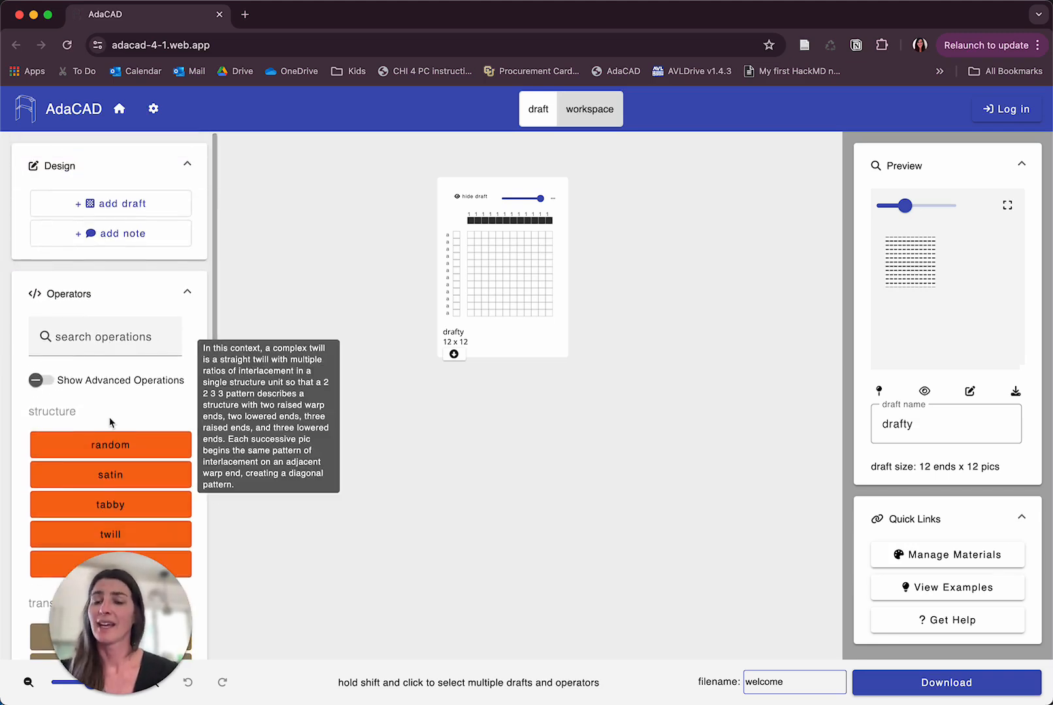
left_click(95, 476)
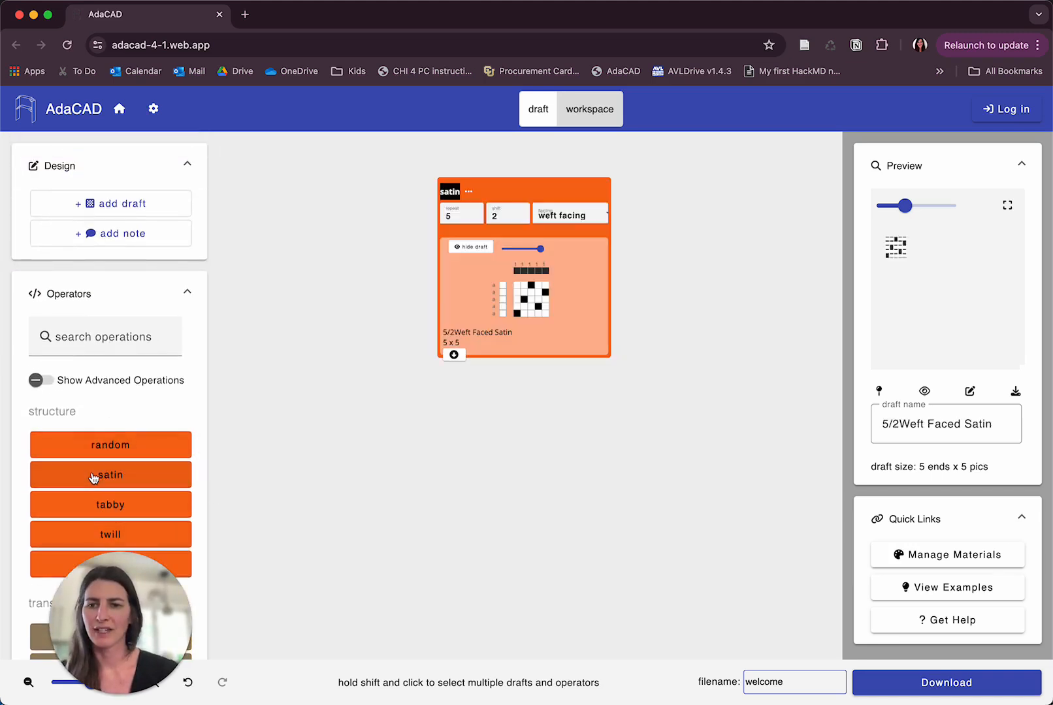
left_click_drag(439, 180, 309, 406)
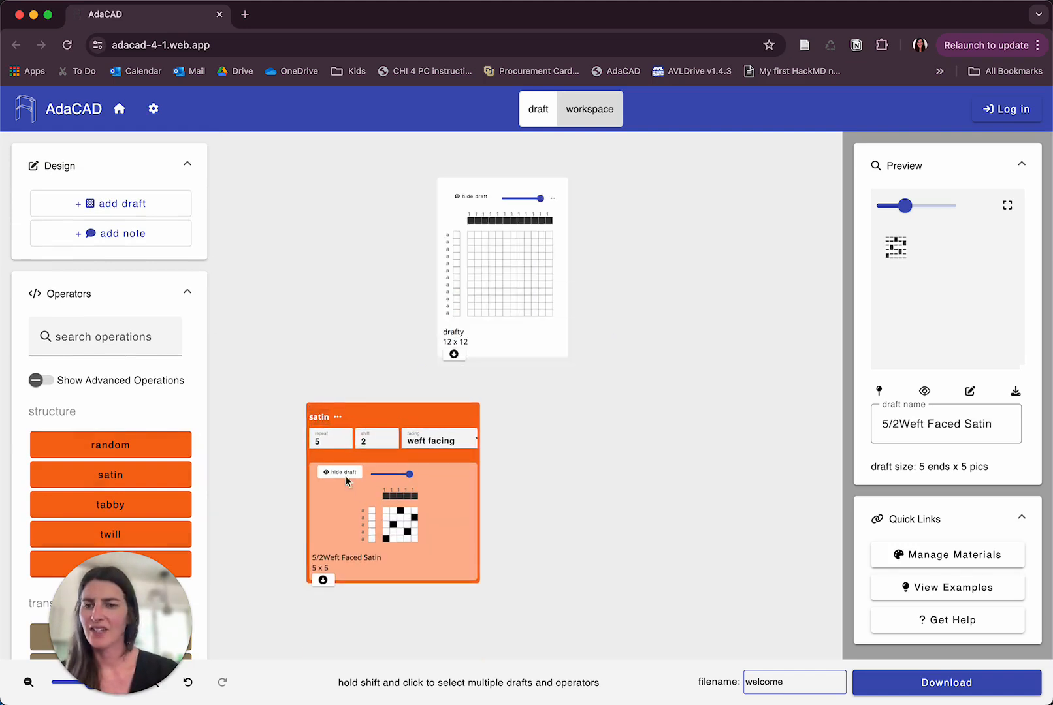
- Enable Show Advanced Operations in the workspace settings and view the expanded operator list
left_click(153, 110)
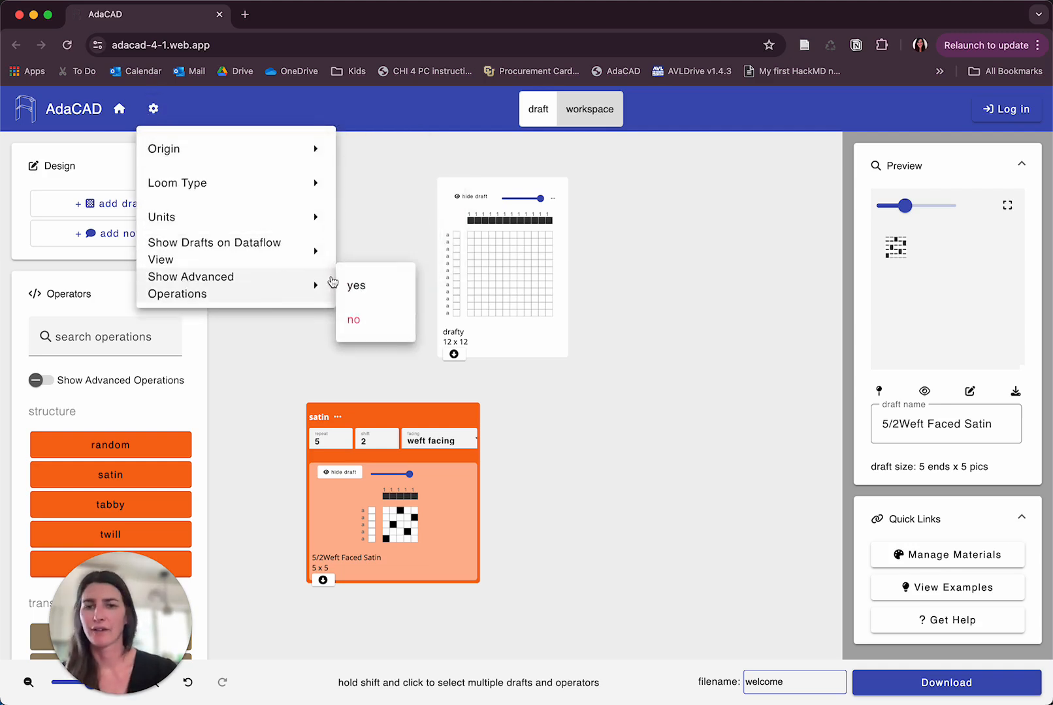
left_click(378, 286)
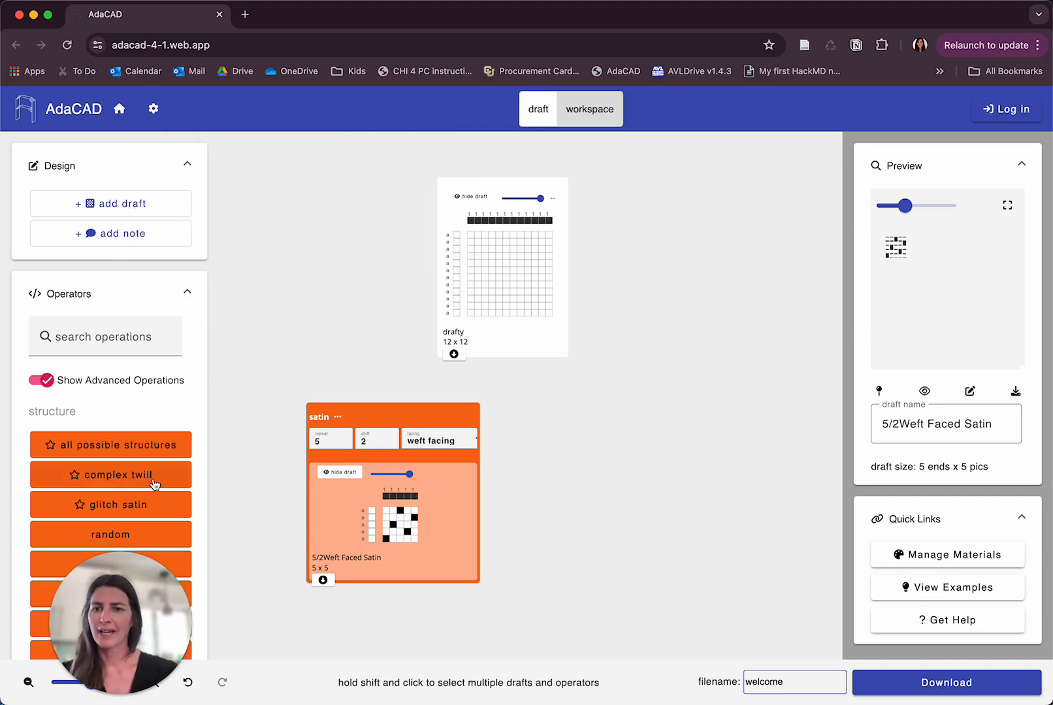
scroll(150, 470, "down", 3)
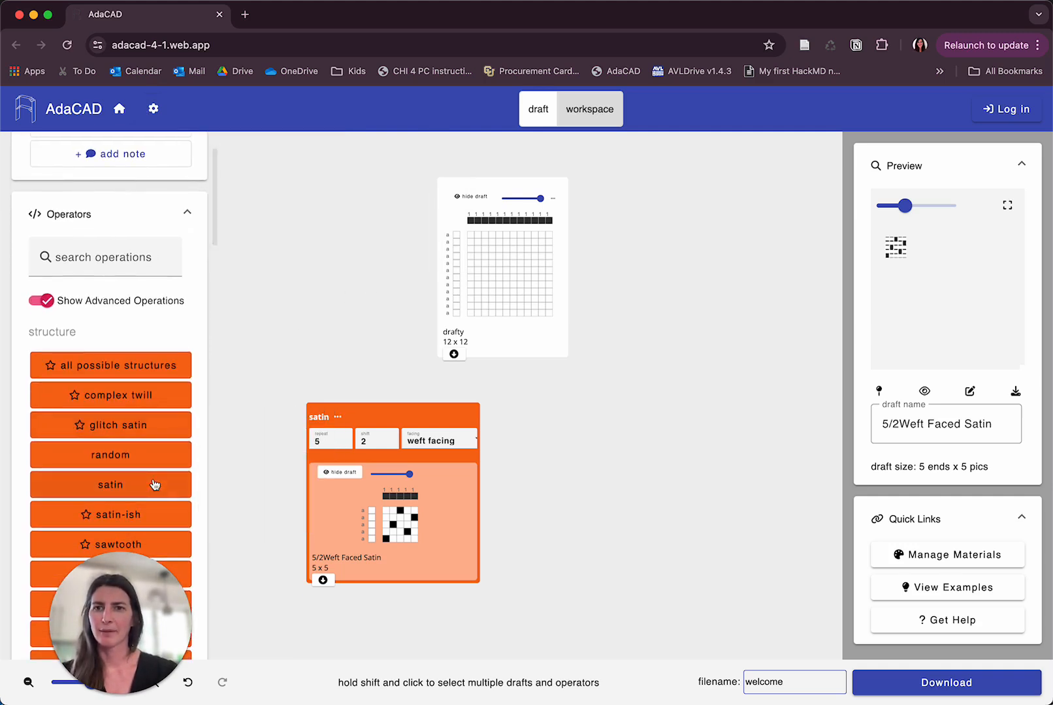
- Switch the display of advanced operations off and on again directly in the operator list
left_click(158, 112)
left_click(160, 115)
left_click(46, 302)
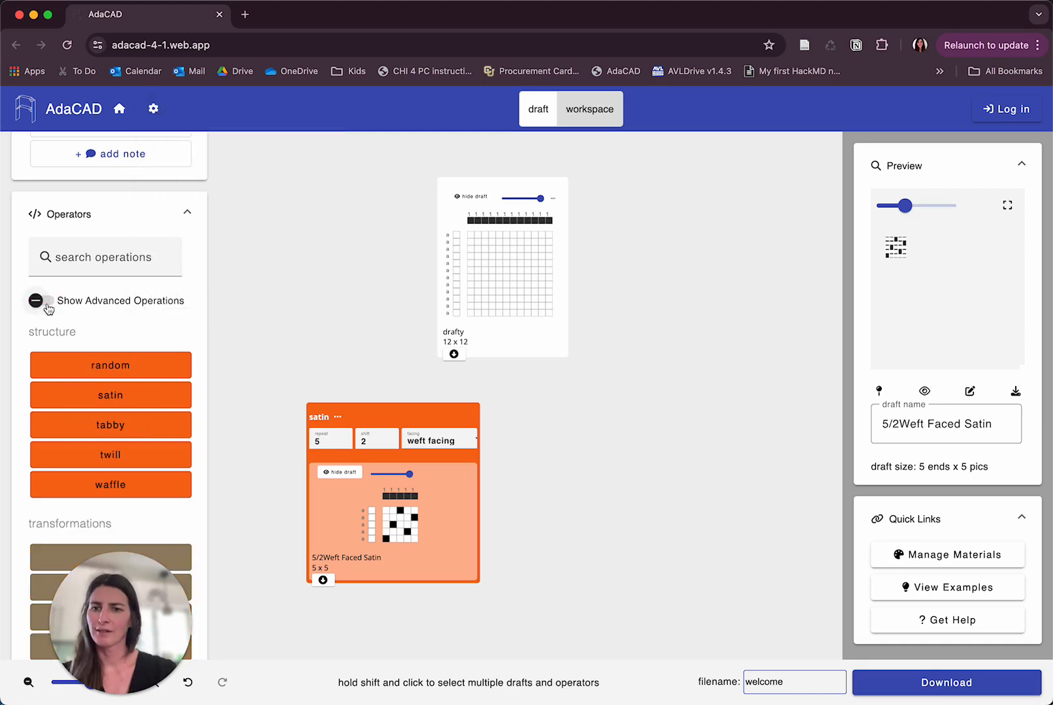
left_click(45, 302)
left_click(46, 301)
left_click(46, 301)
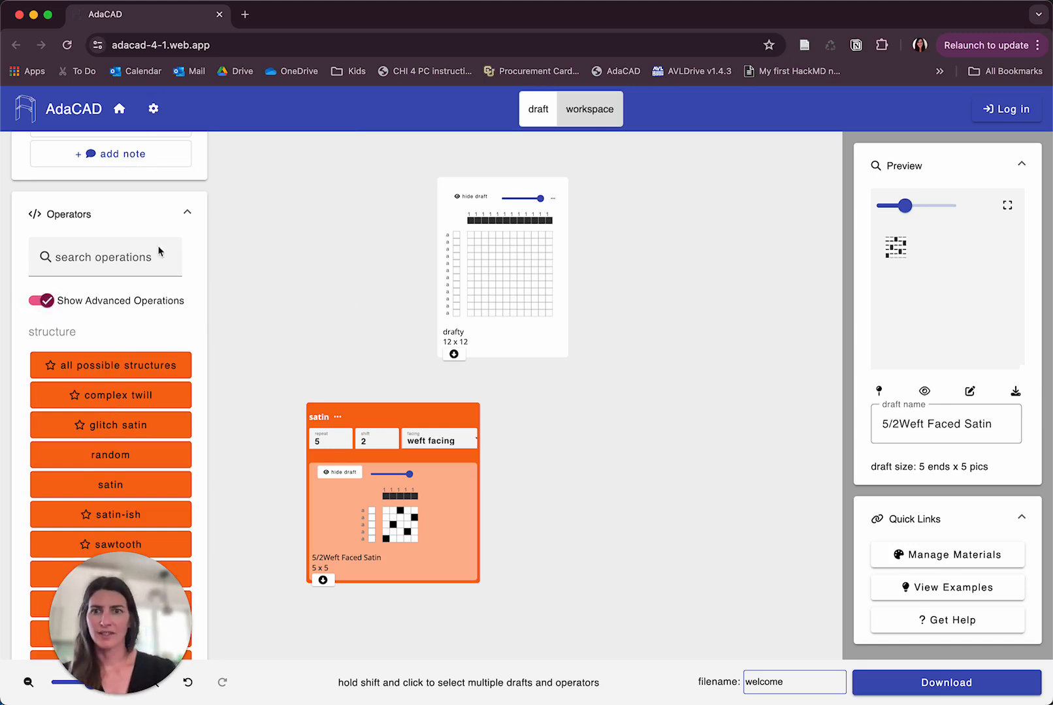
scroll(118, 228, "up", 3)
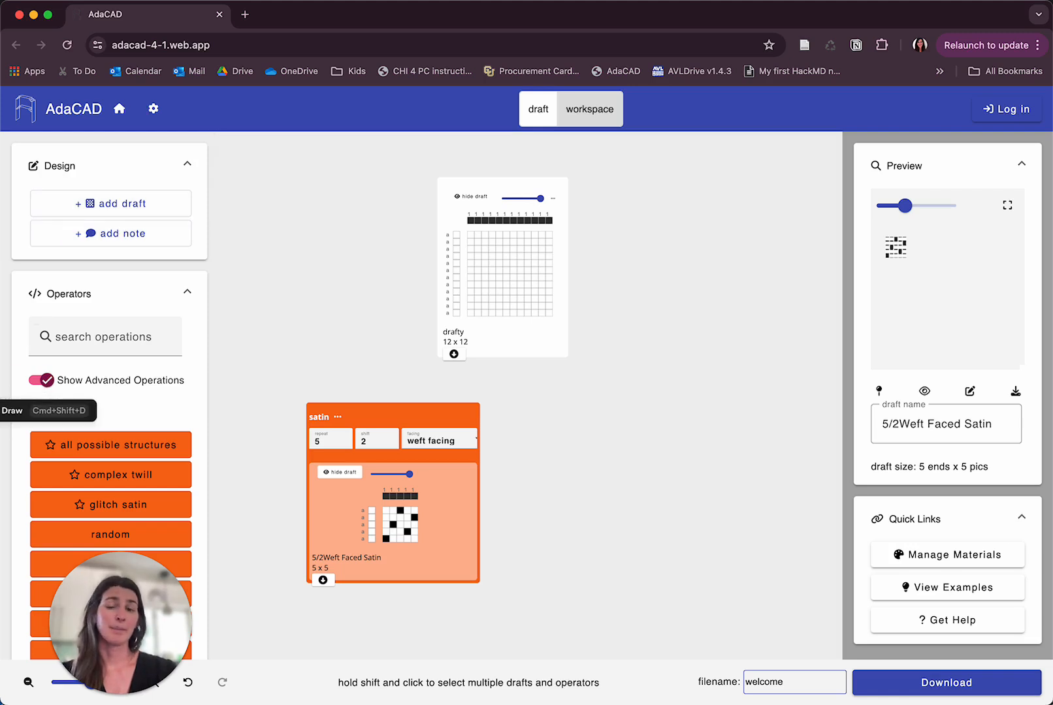
- Log in to the AdaCAD account
left_click(1003, 111)
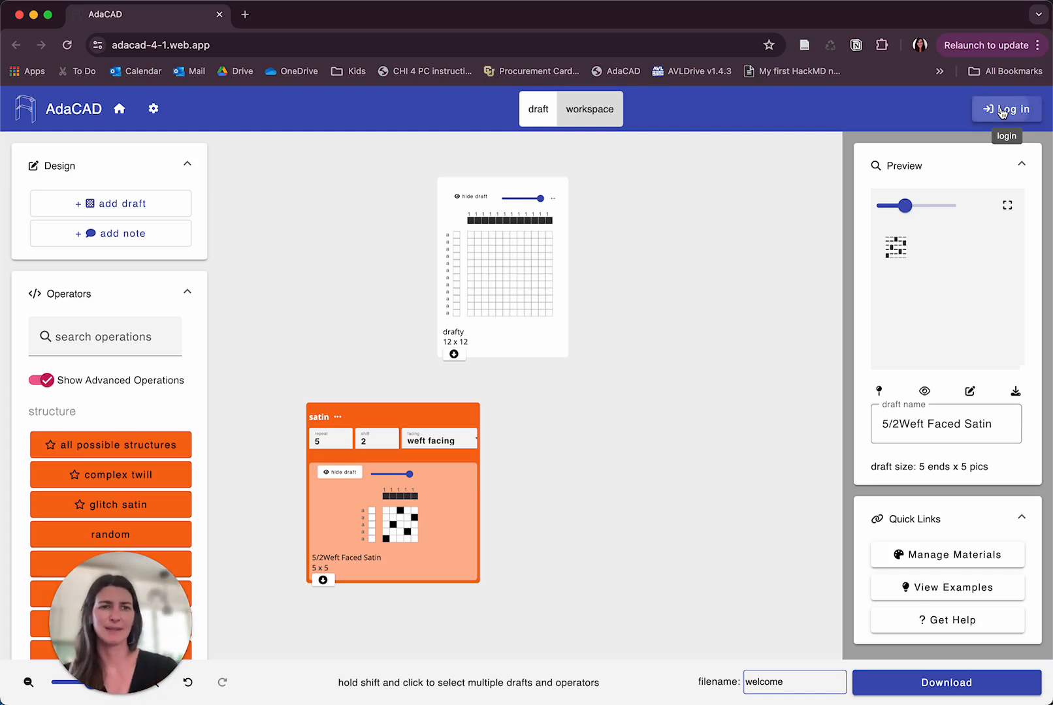
left_click(481, 419)
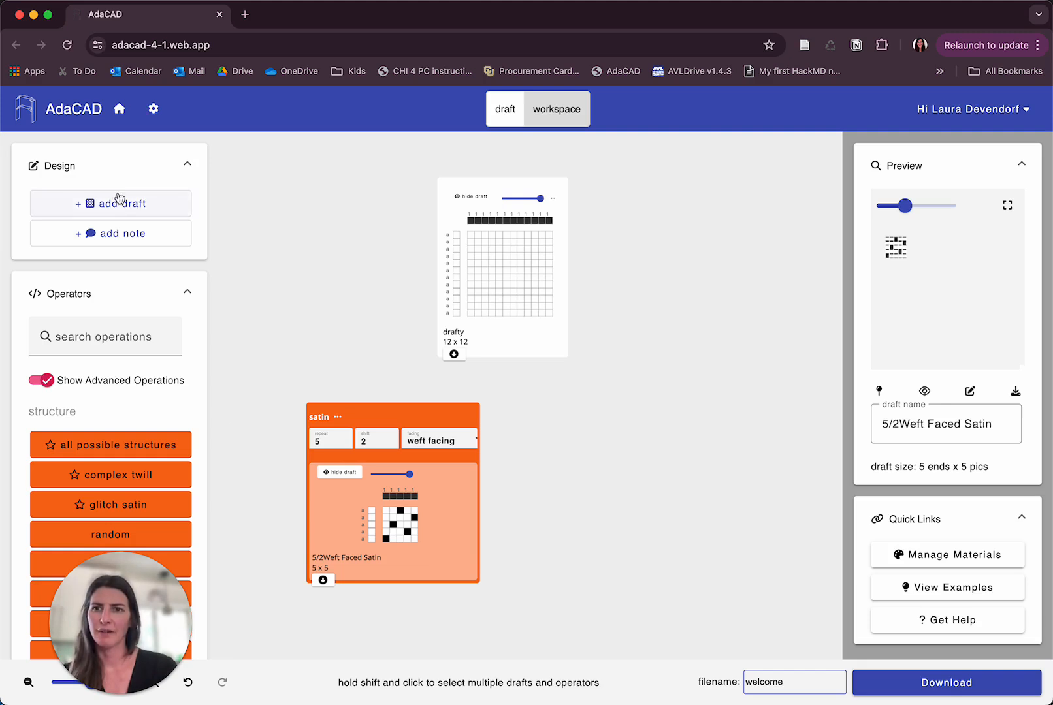
- Open the welcomeToAdaCAD workspace from the saved files on the AdaCAD server and close the file manager
left_click(119, 110)
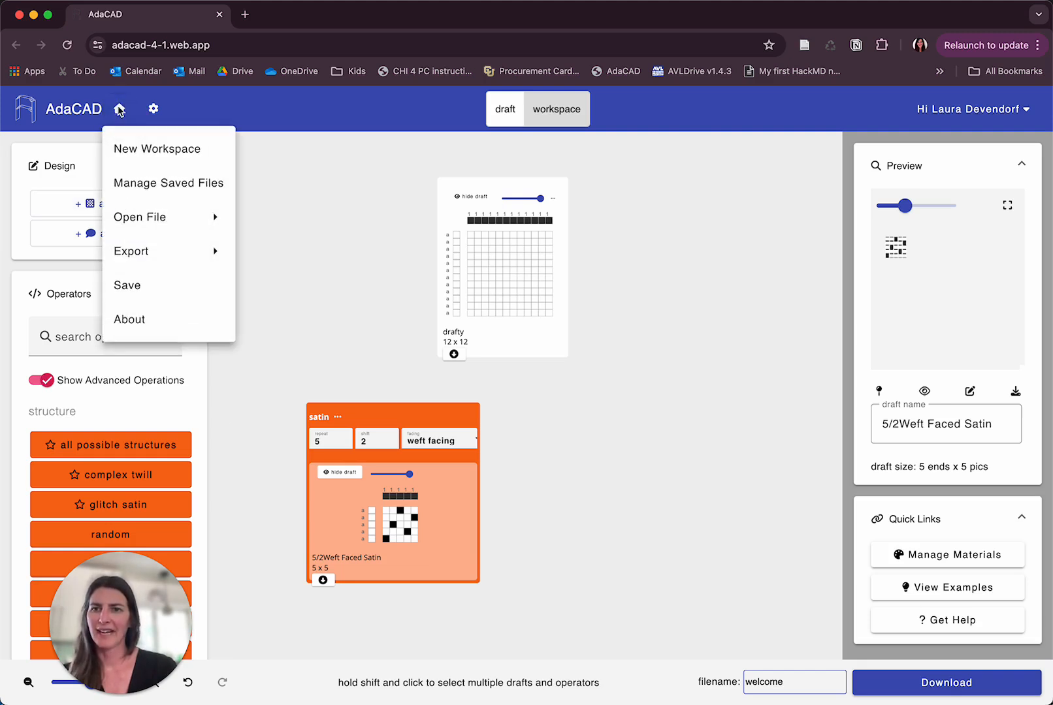
left_click(128, 190)
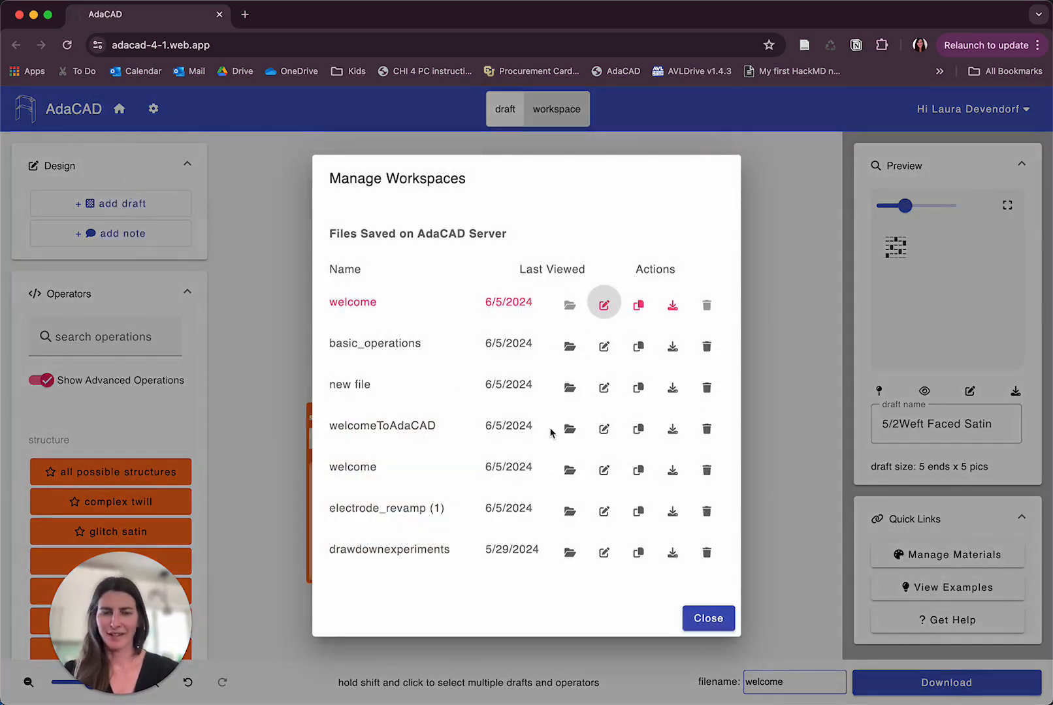
scroll(550, 432, "down", 10)
scroll(550, 433, "up", 10)
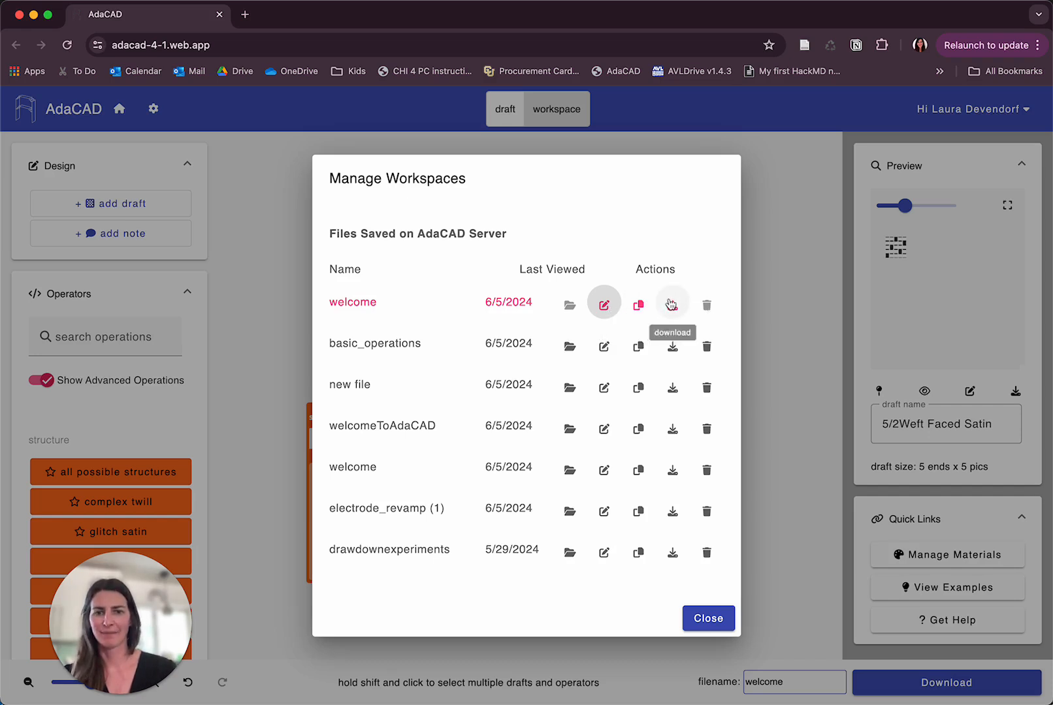
left_click(570, 305)
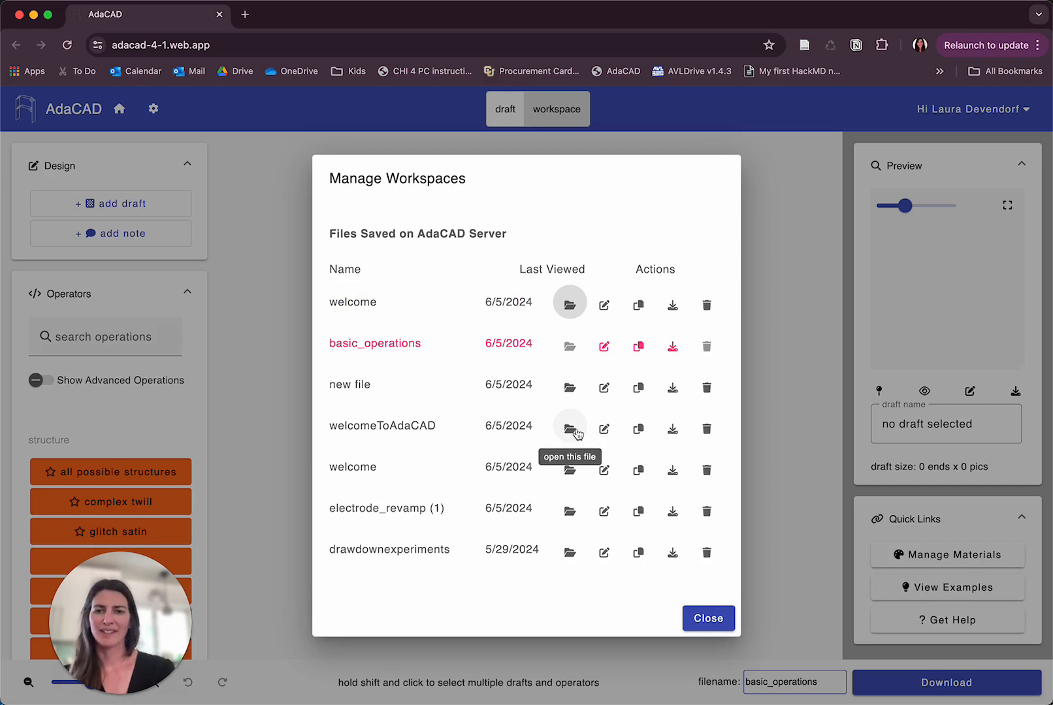
left_click(570, 431)
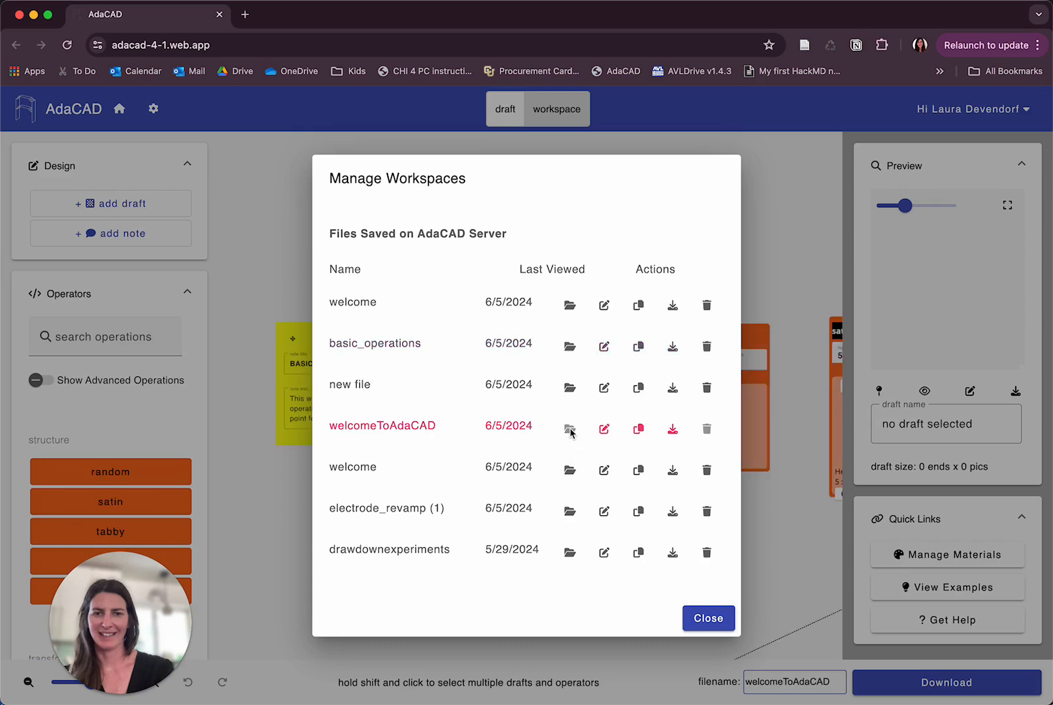
left_click(707, 618)
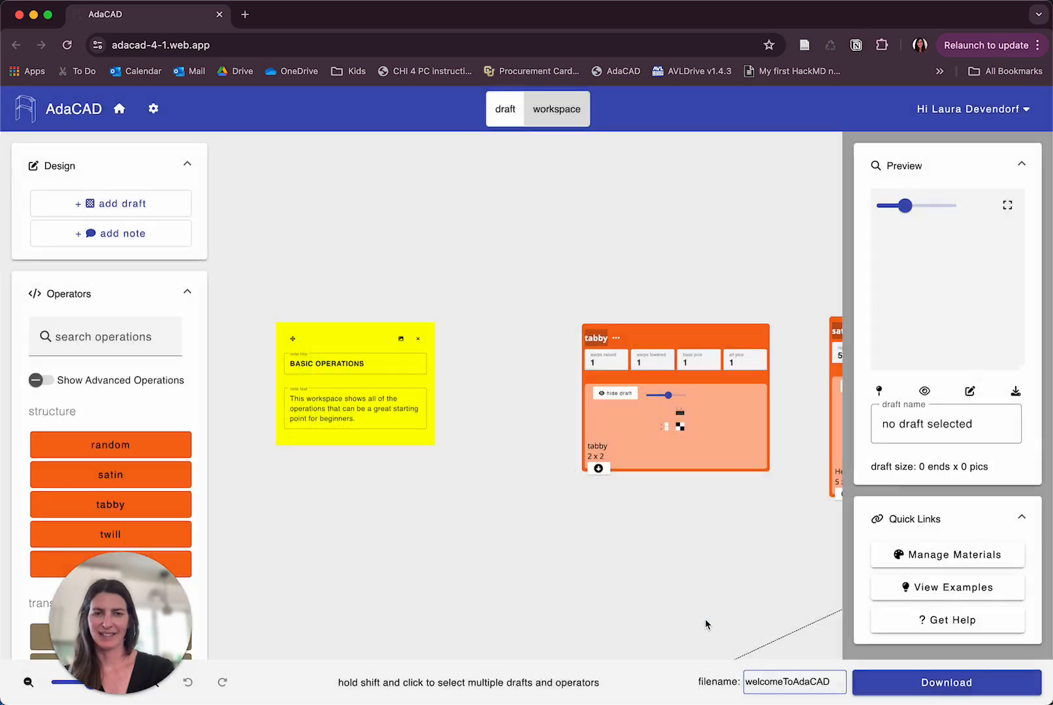
- Look over the structure and transformation operations placed in the opened workspace
scroll(673, 416, "right", 10)
scroll(673, 417, "down", 10)
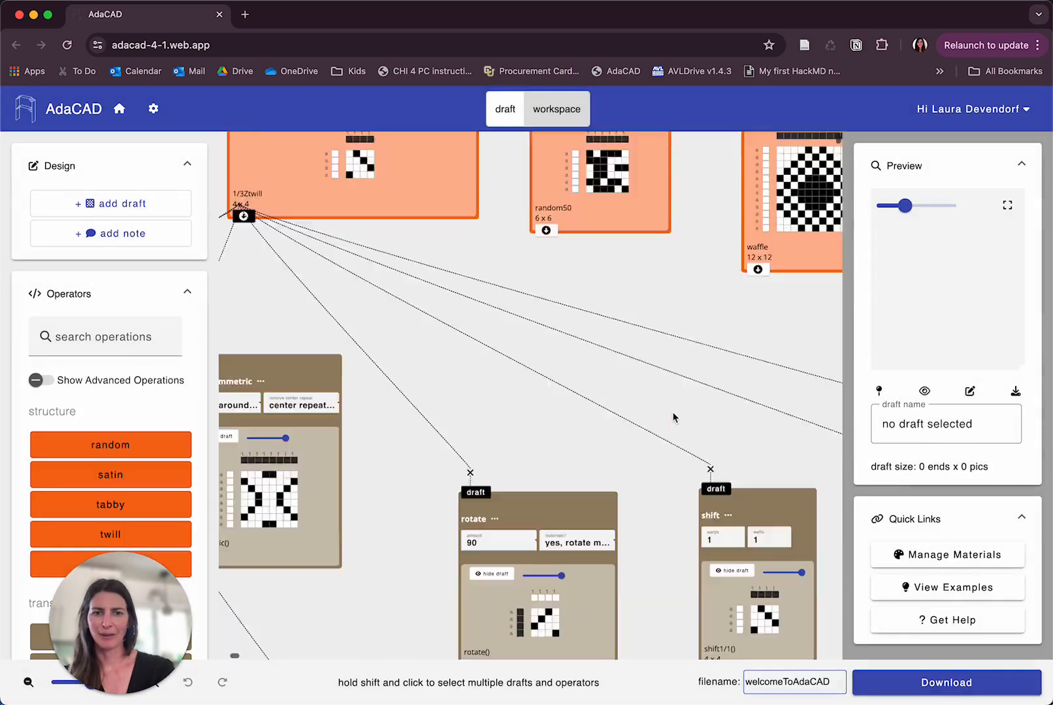
scroll(672, 412, "up", 10)
scroll(672, 412, "left", 10)
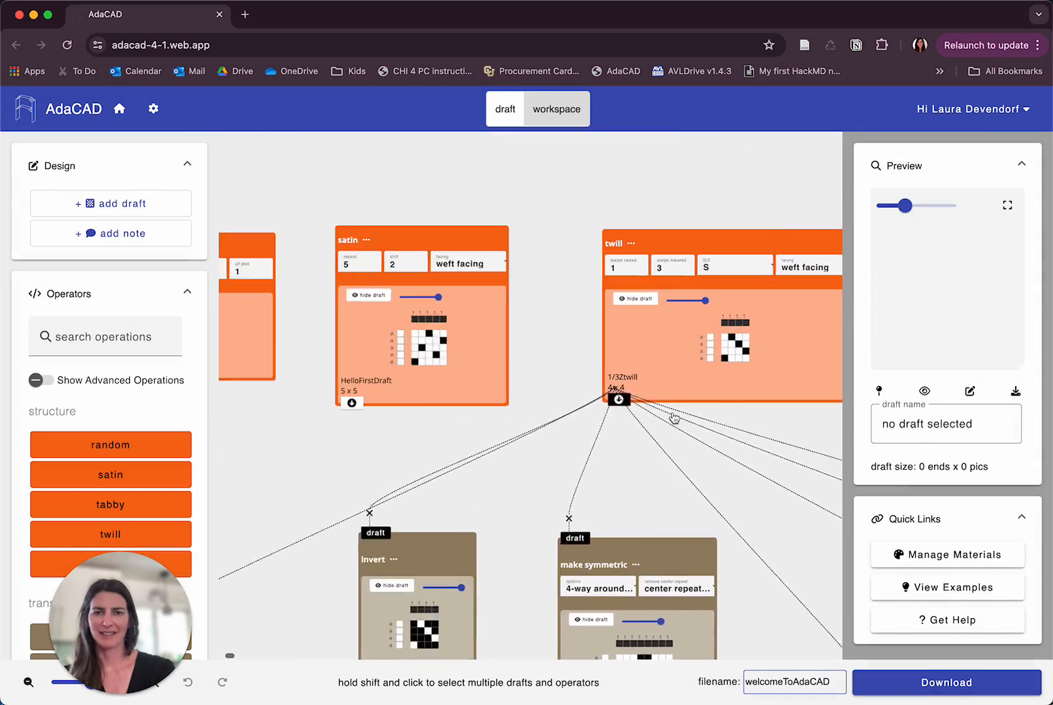
scroll(673, 411, "left", 1)
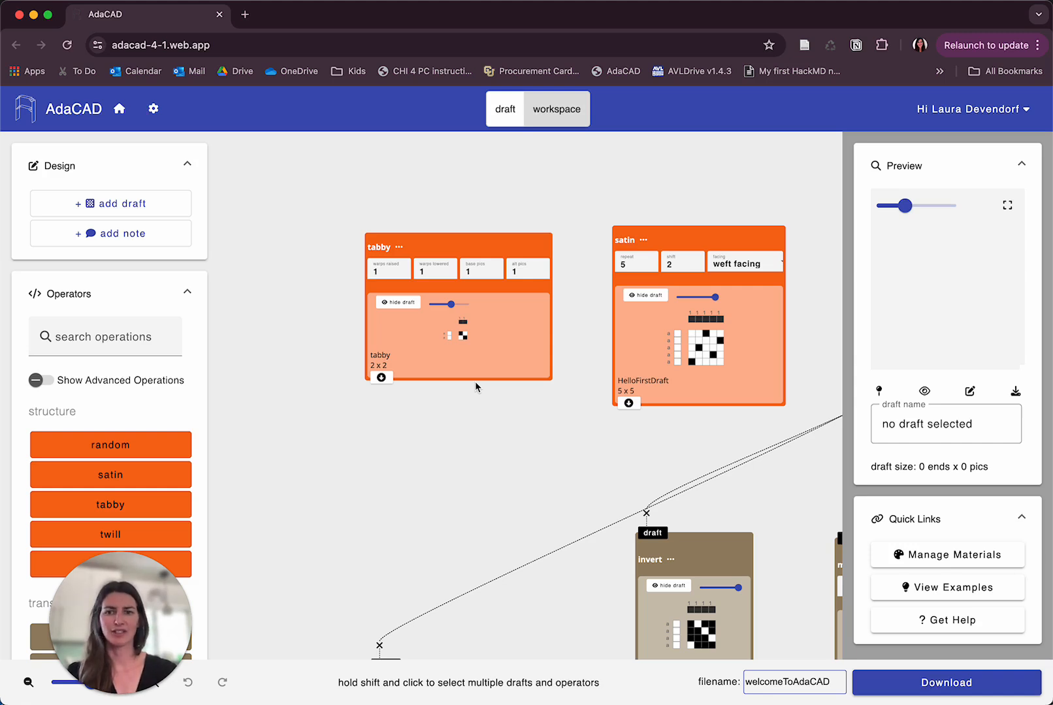
- Examine the export choices for the workspace and selected draft in both the file commands and the download list
left_click(121, 110)
mouse_move(129, 249)
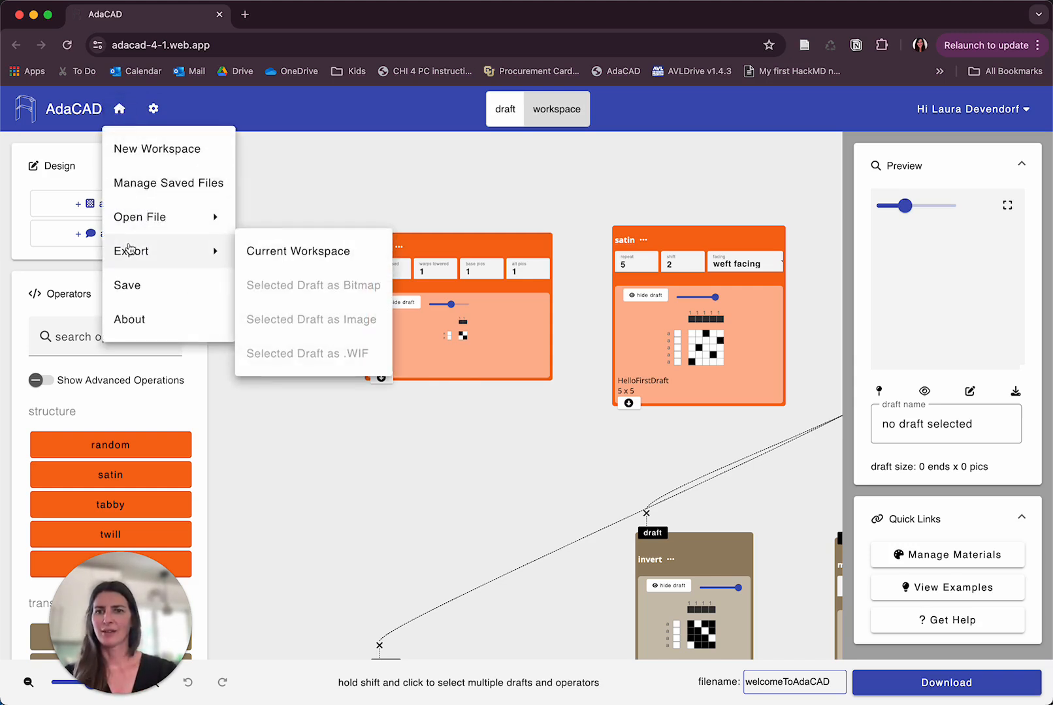
left_click(374, 484)
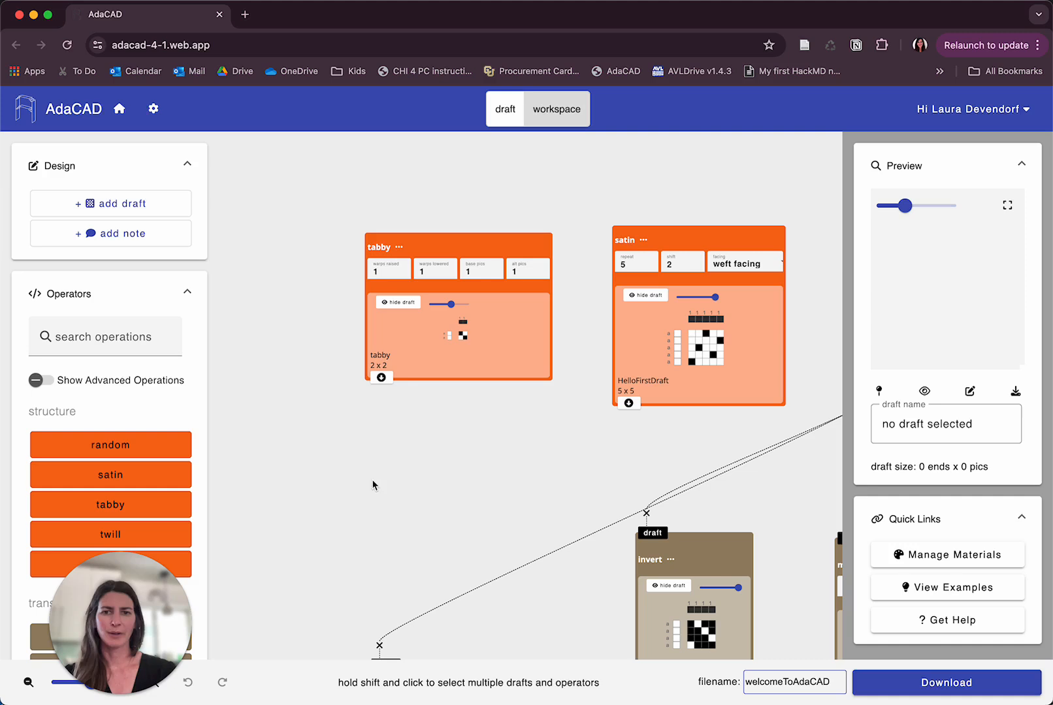
left_click(920, 692)
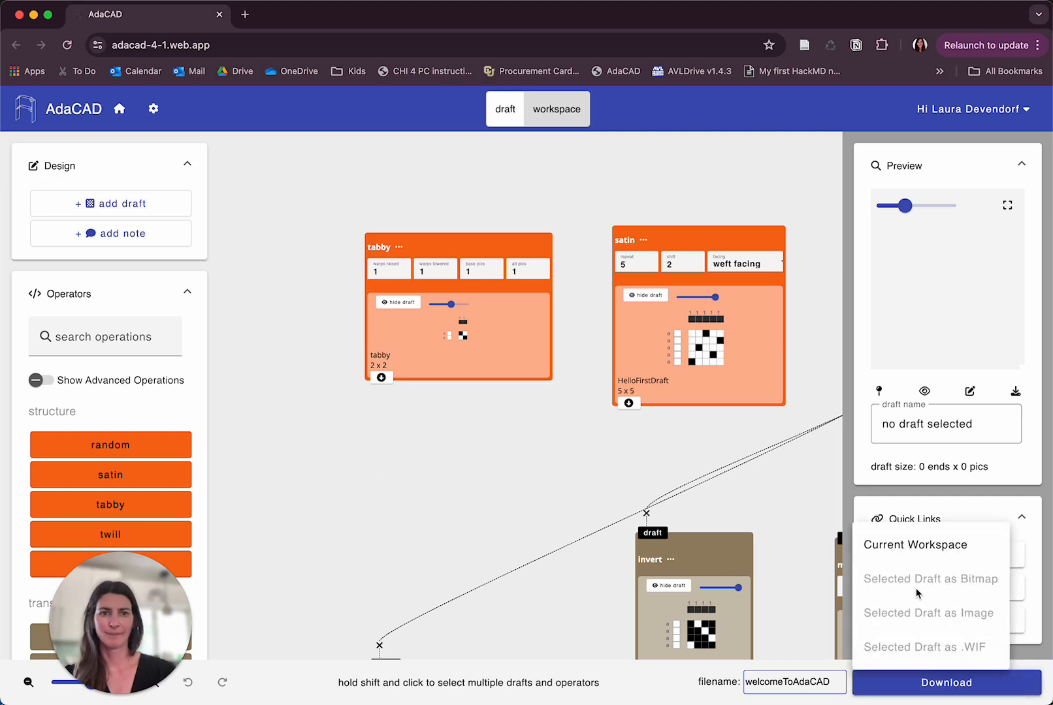
left_click(484, 489)
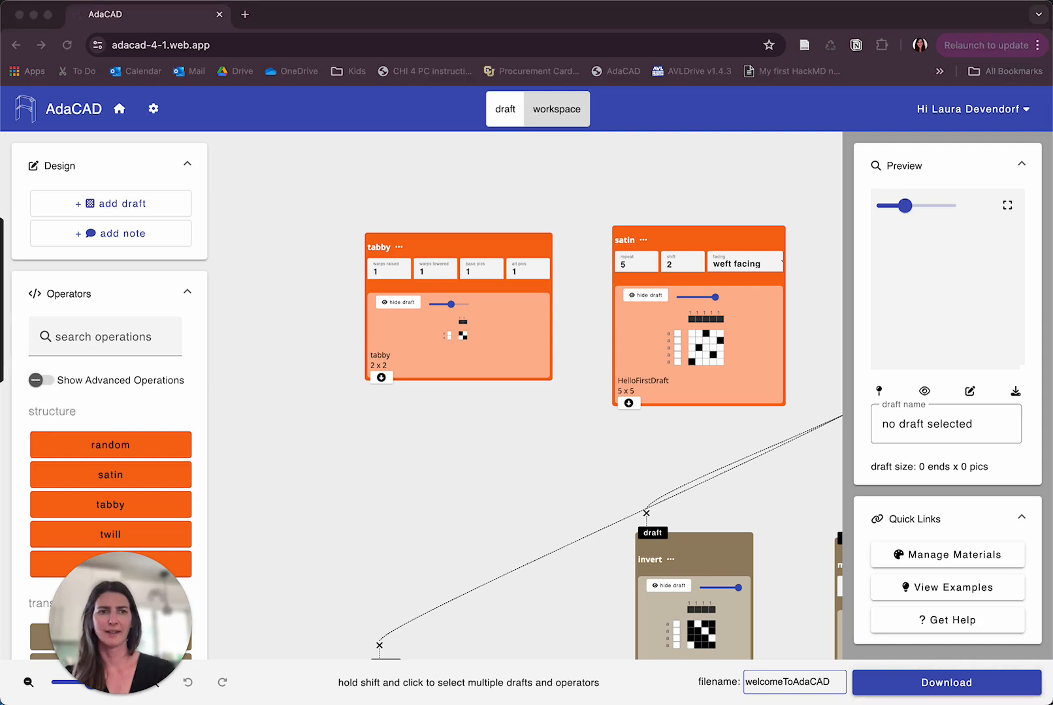
mouse_move(1032, 135)
left_mouse_down()
mouse_move(852, 145)
mouse_move(828, 245)
mouse_move(828, 431)
mouse_move(831, 464)
mouse_move(862, 496)
mouse_move(1042, 498)
mouse_move(1018, 279)
mouse_move(1029, 142)
left_mouse_up()
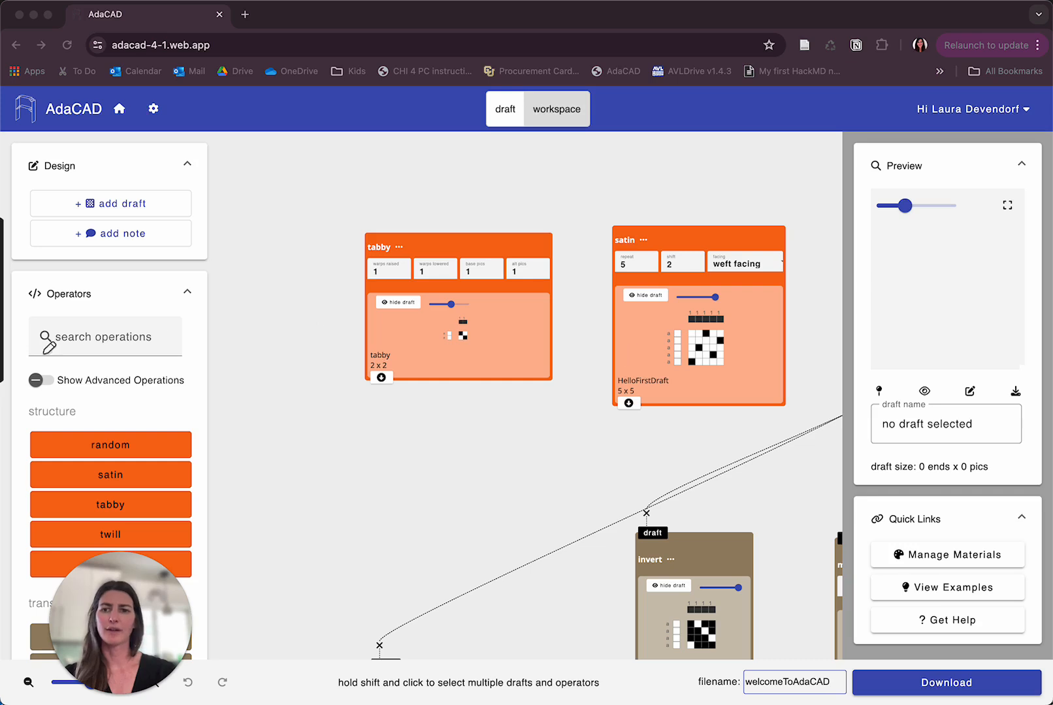
- Preview the satin, tabby and invert drafts in turn, and enlarge the preview zoom to compare the satin and tabby structures
left_click(634, 349)
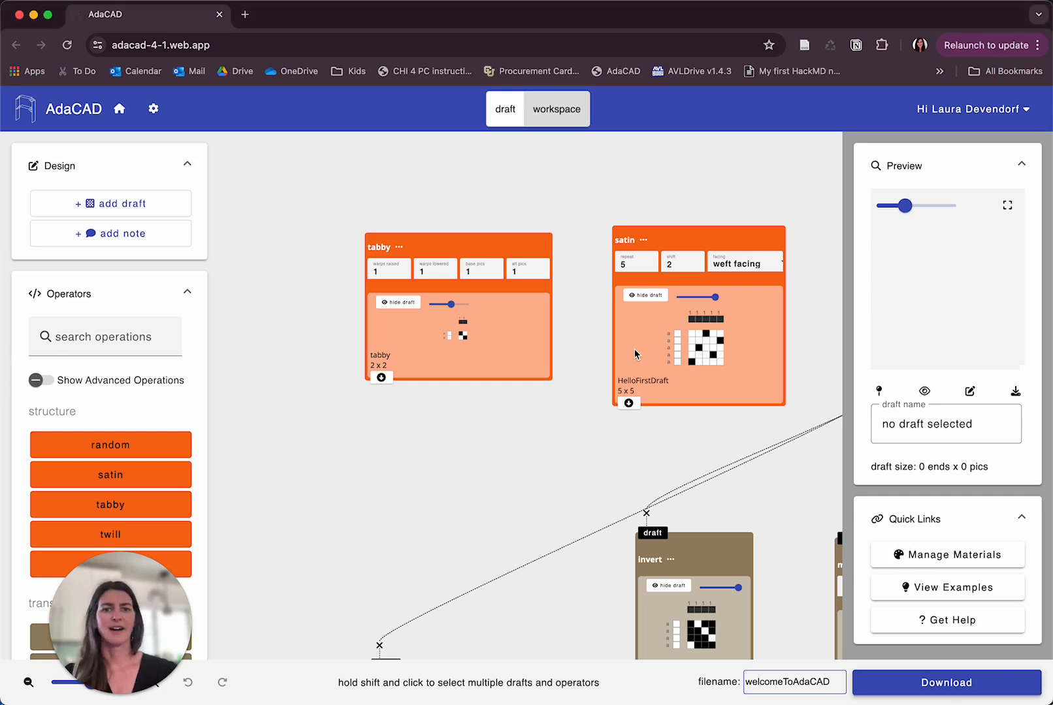
left_click(636, 348)
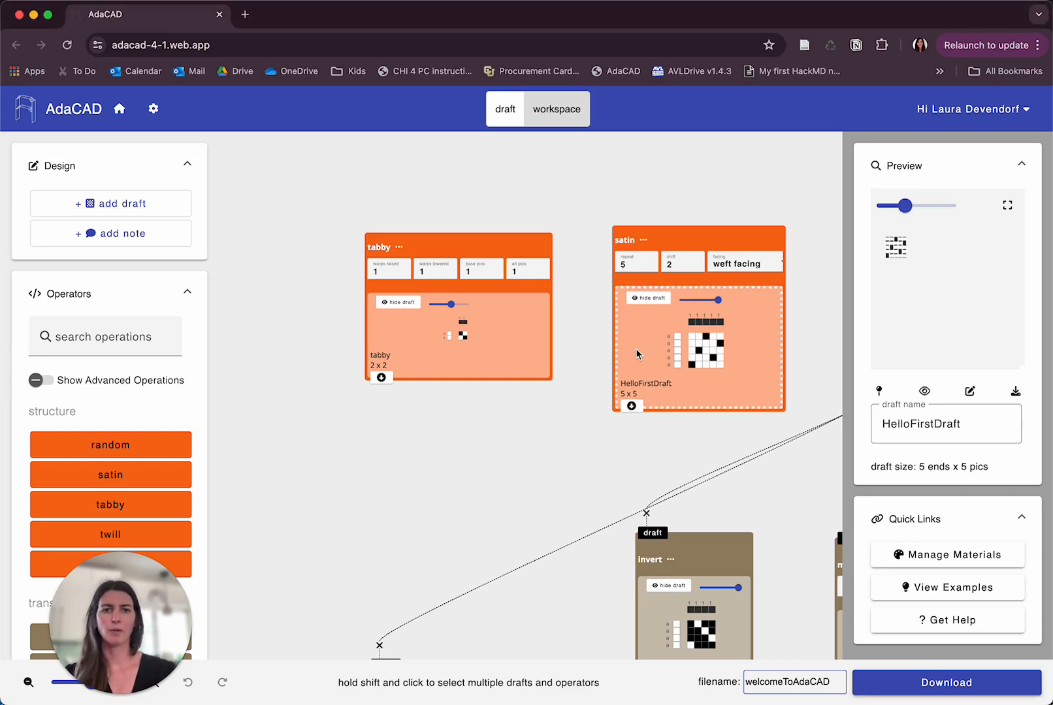
left_click(401, 333)
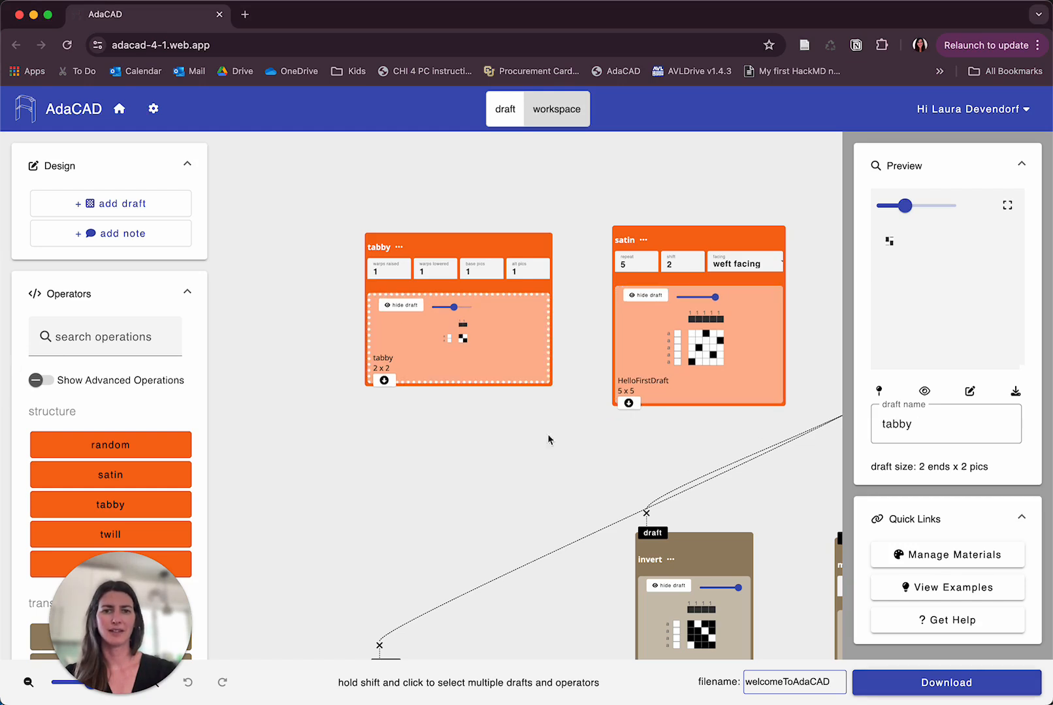
left_click(758, 616)
left_click(730, 291)
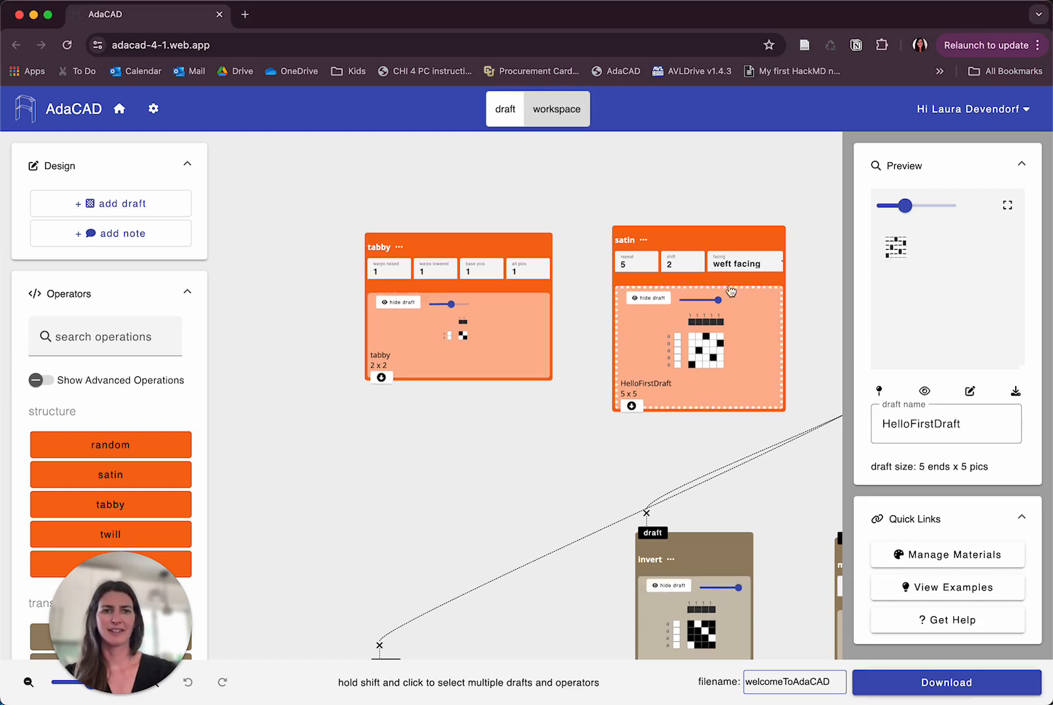
left_click_drag(934, 217, 951, 206)
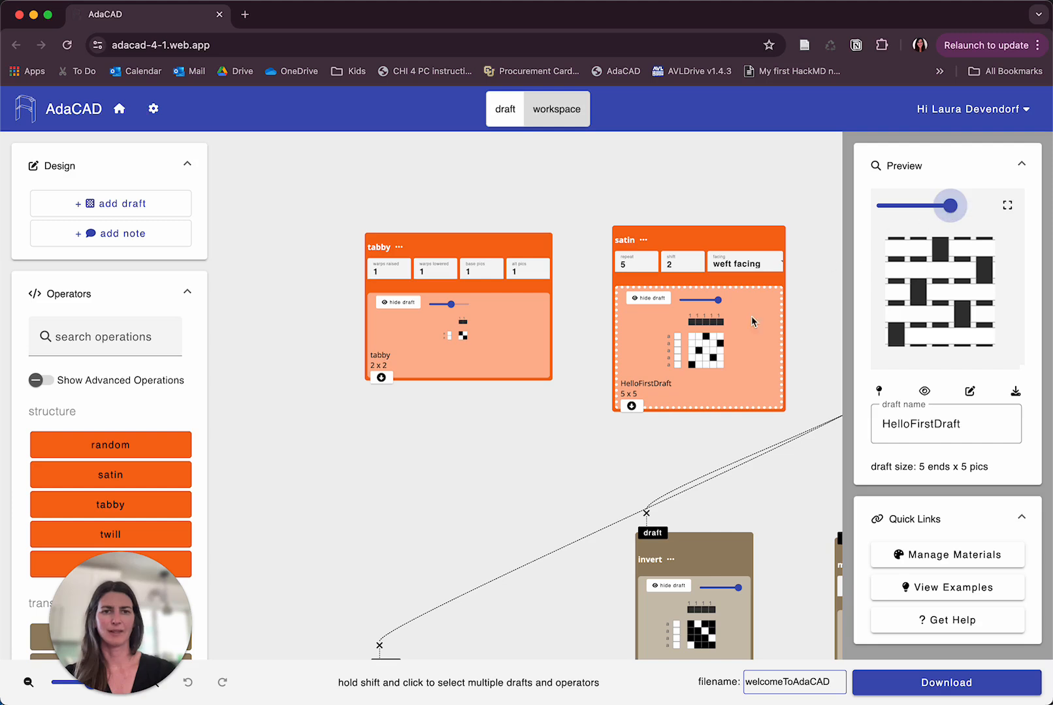
left_click(483, 335)
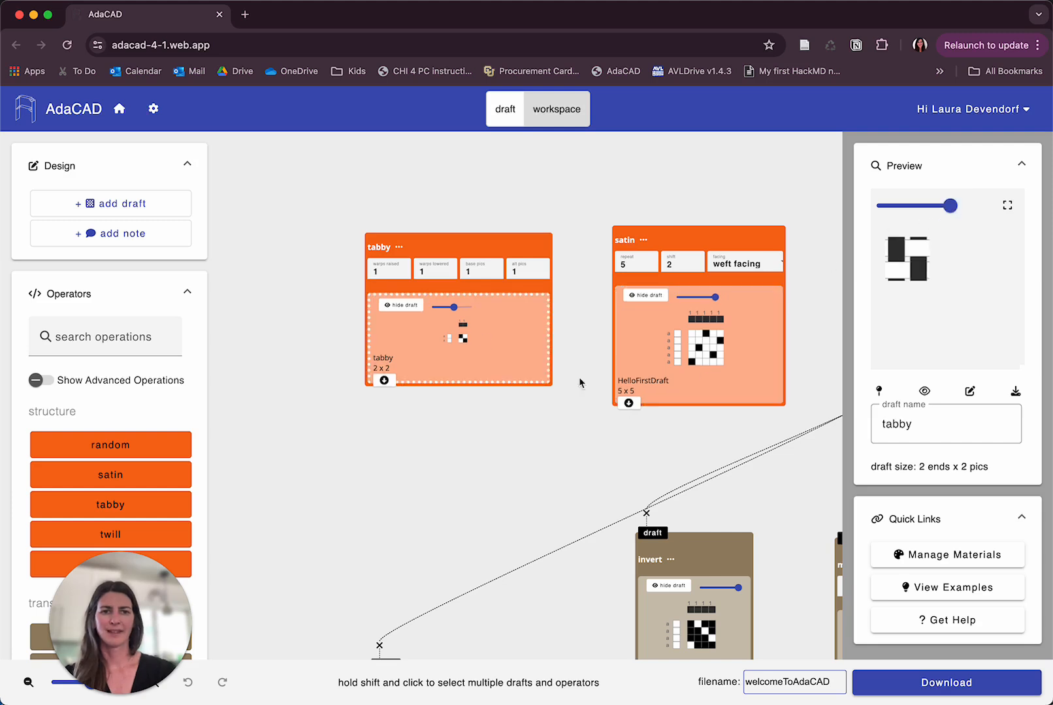
- Preview the invert draft at a slightly reduced zoom, and view it in the expanded preview before closing that view
left_click(684, 567)
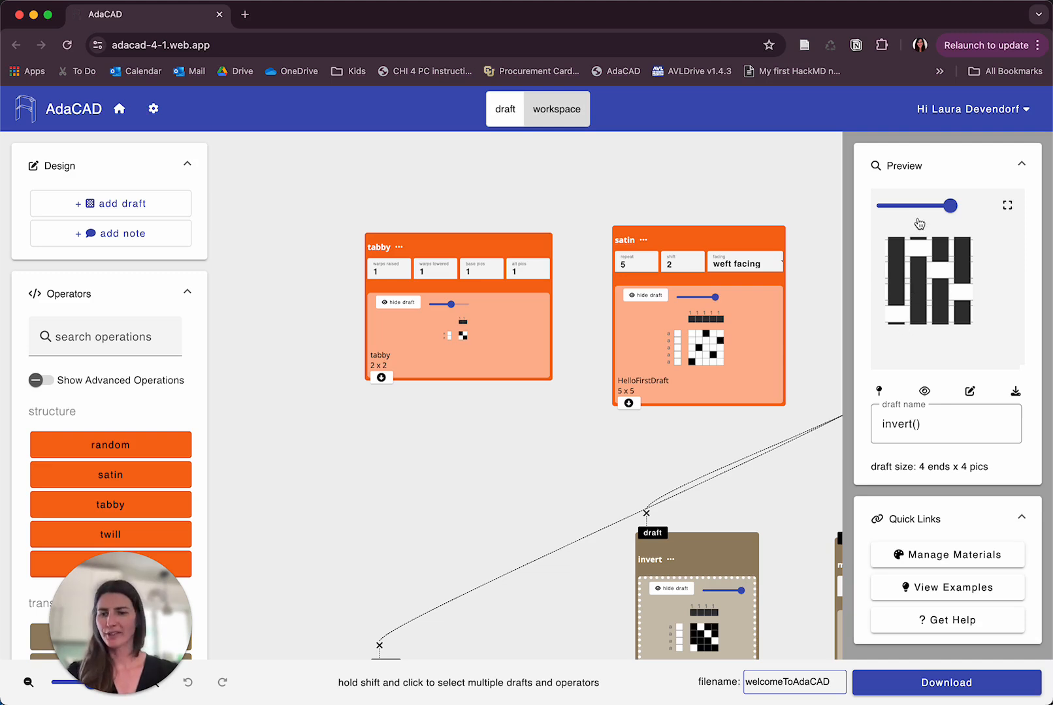
left_click_drag(916, 207, 947, 208)
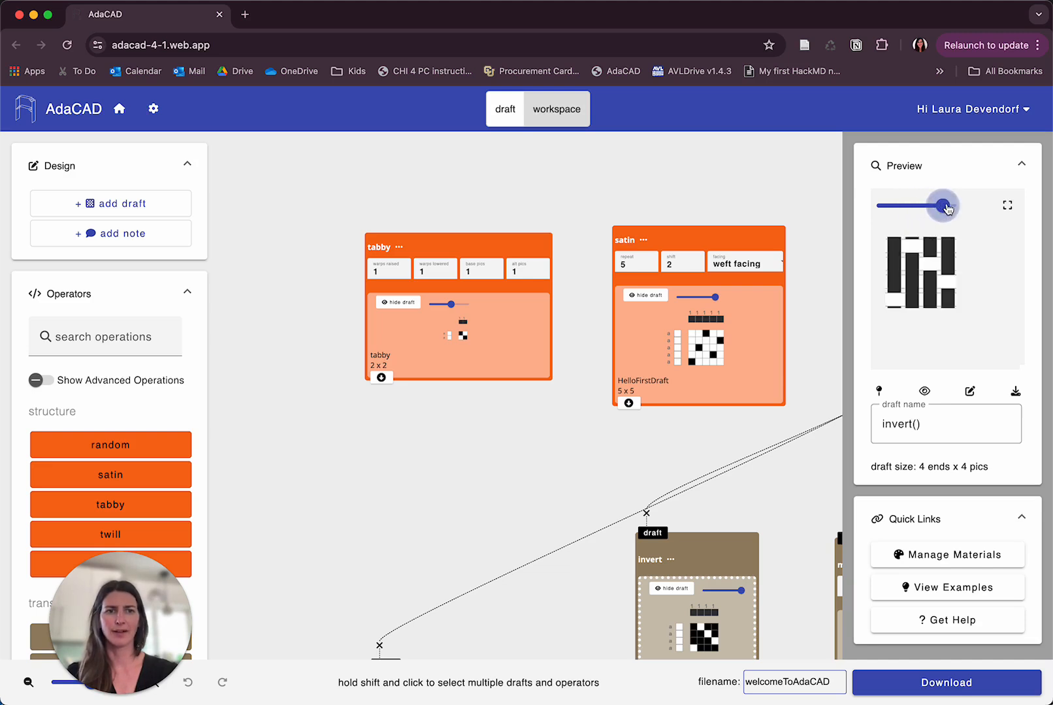
left_click(1007, 205)
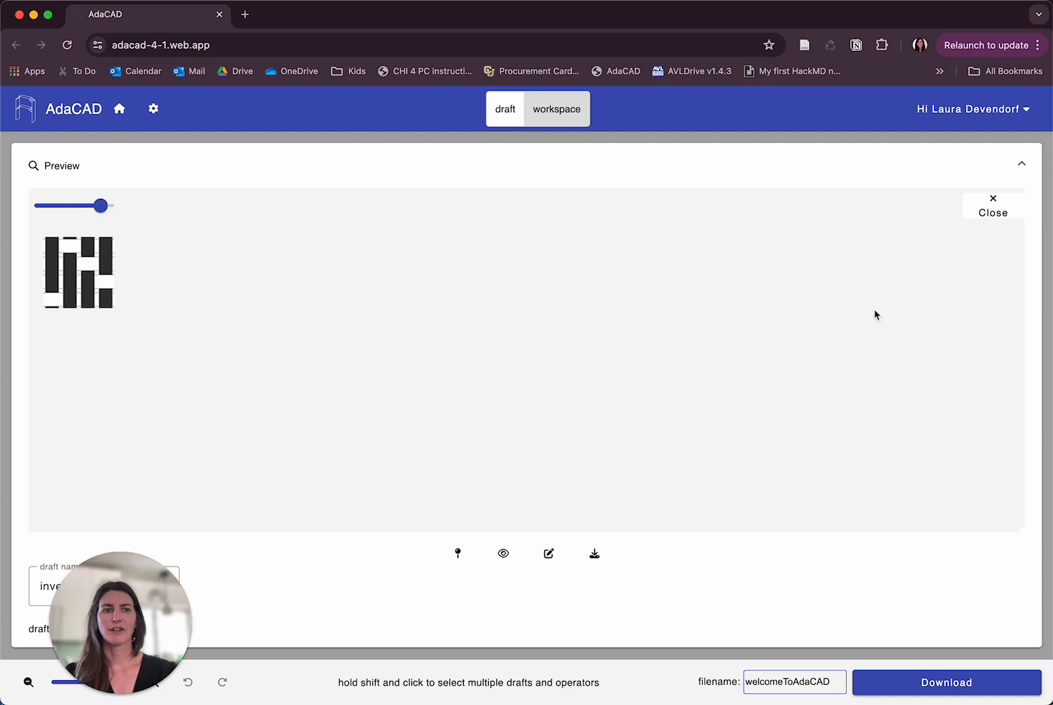
left_click(991, 213)
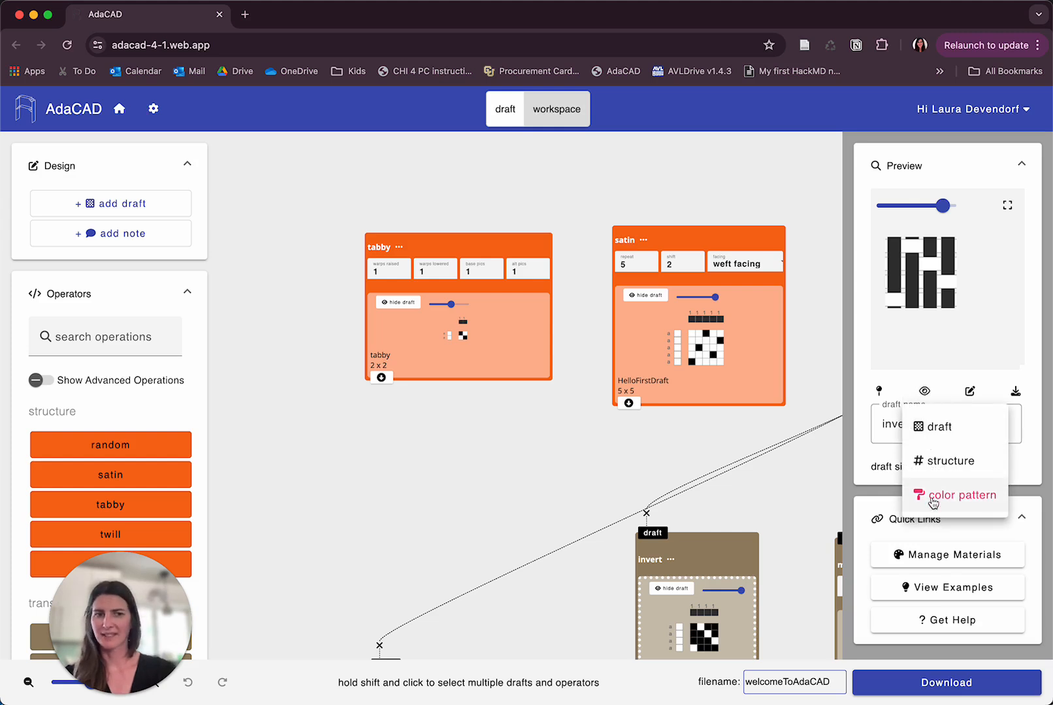
- Show the invert draft's preview as structure, and set the preview to the draft visualization
left_click(941, 469)
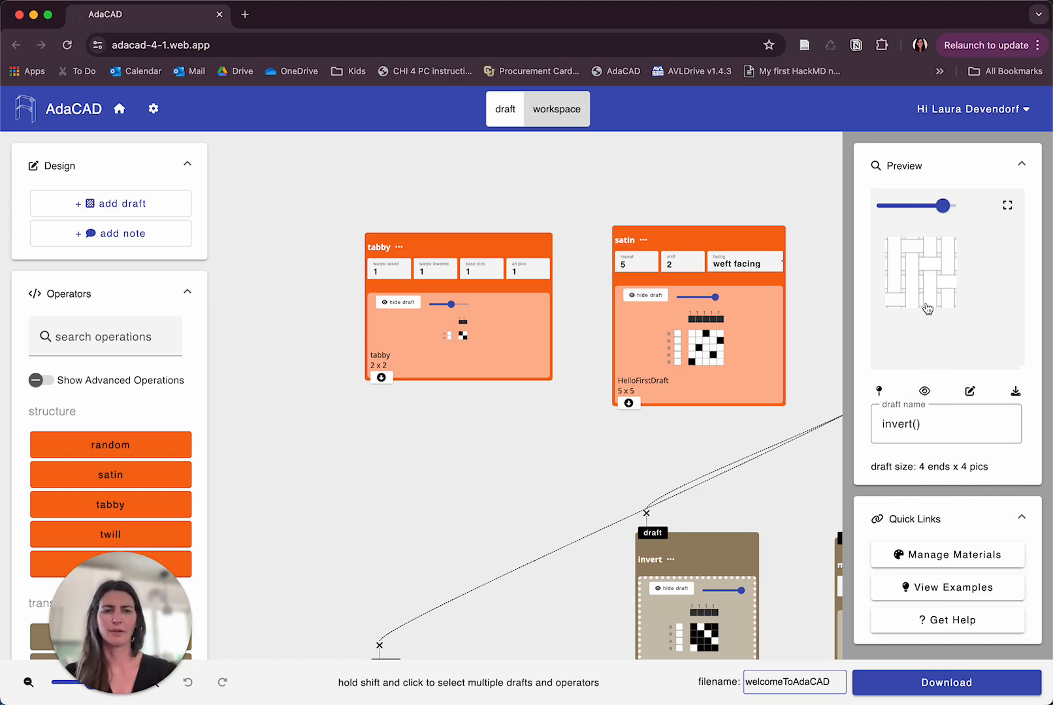
left_click(924, 392)
left_click(922, 425)
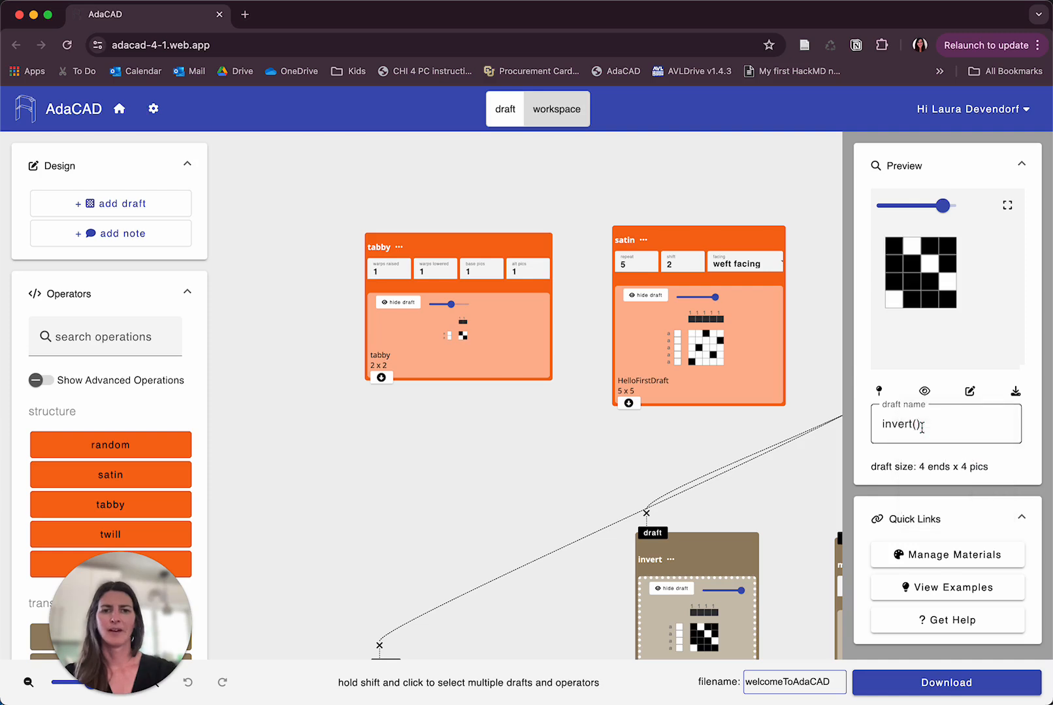
- Select the twill draft and examine its download options for bitmap, image and .WIF file
scroll(591, 278, "right", 10)
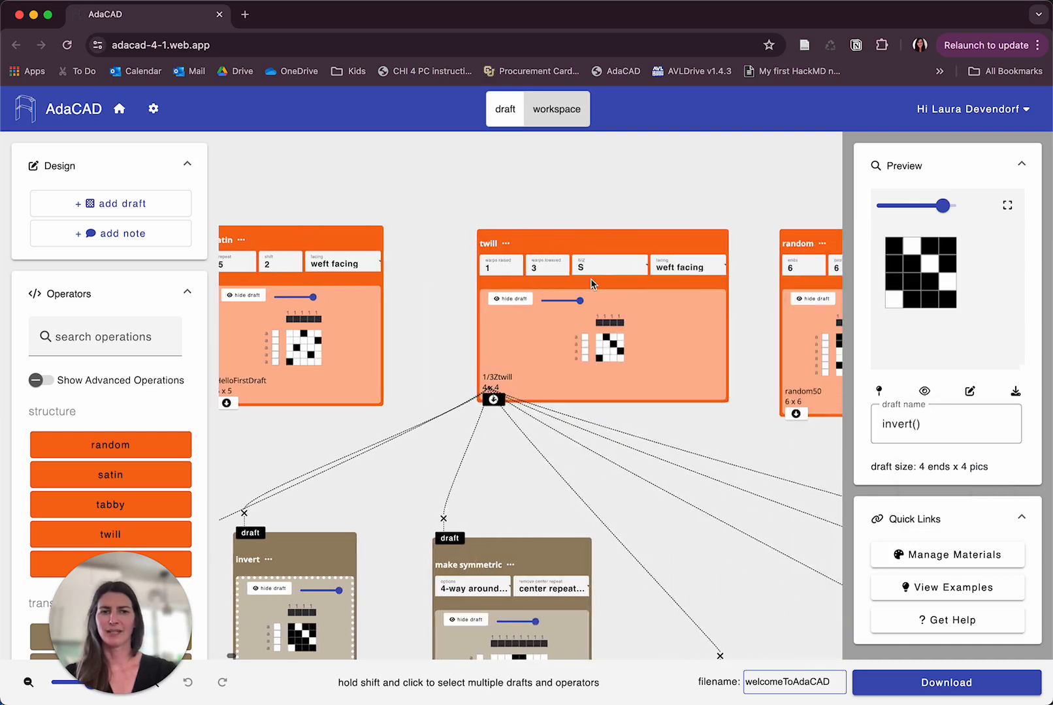
scroll(591, 278, "right", 2)
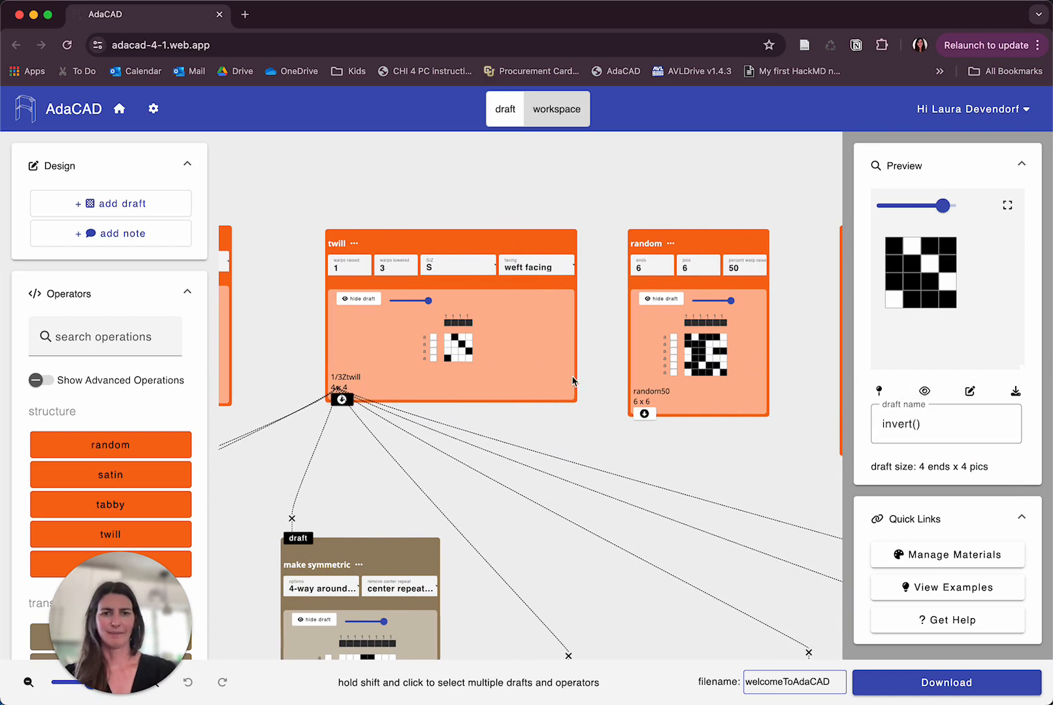
left_click(547, 369)
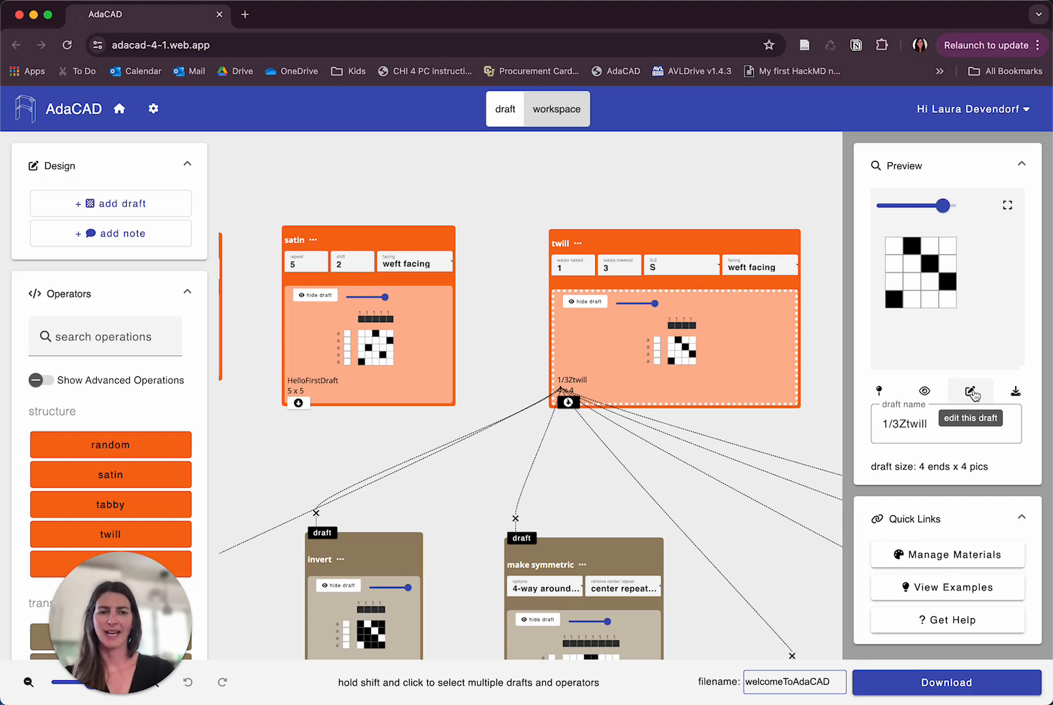
left_click(1015, 393)
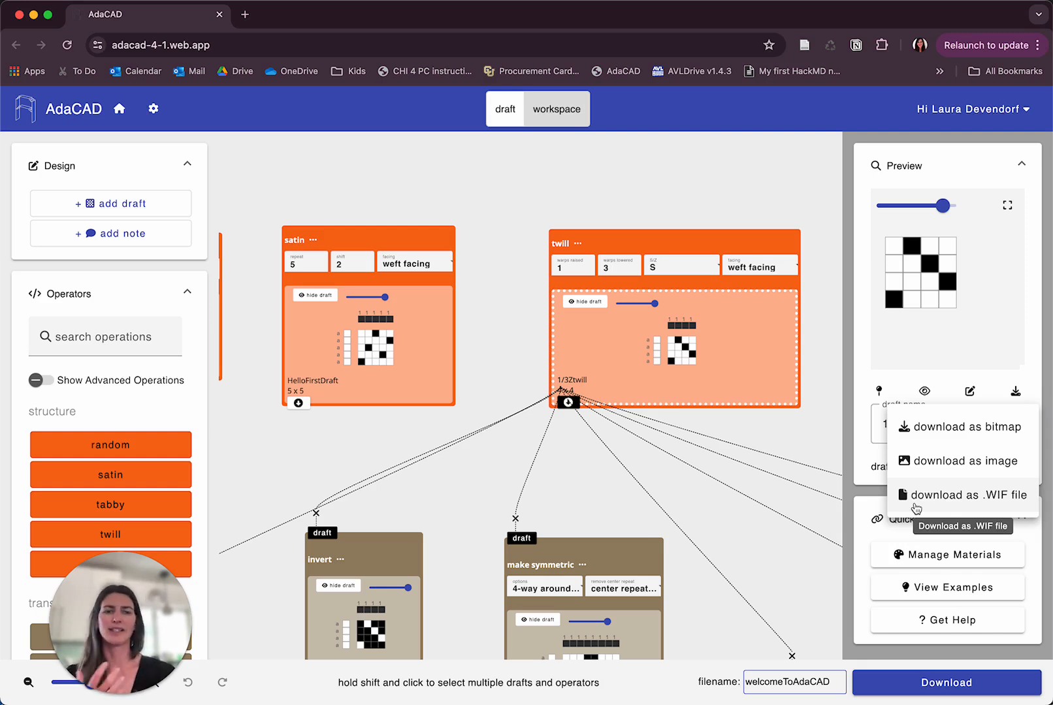
left_click(853, 376)
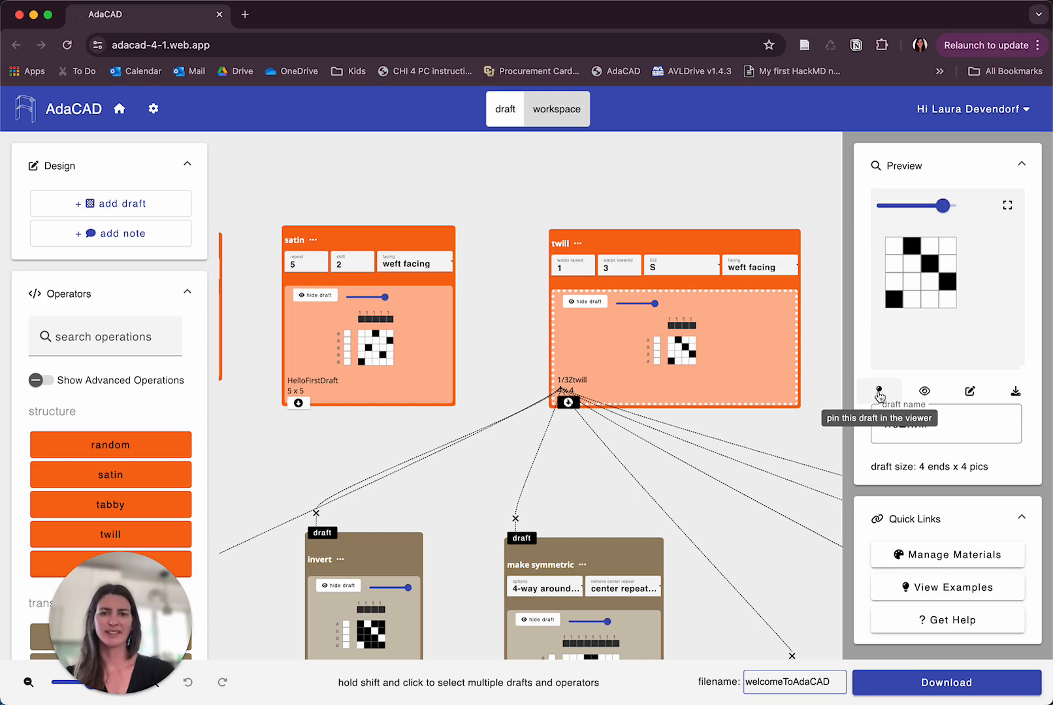
- Preview the rectangle operator's draft and reduce the preview zoom so the whole draft fits in the viewer
scroll(586, 346, "down", 5)
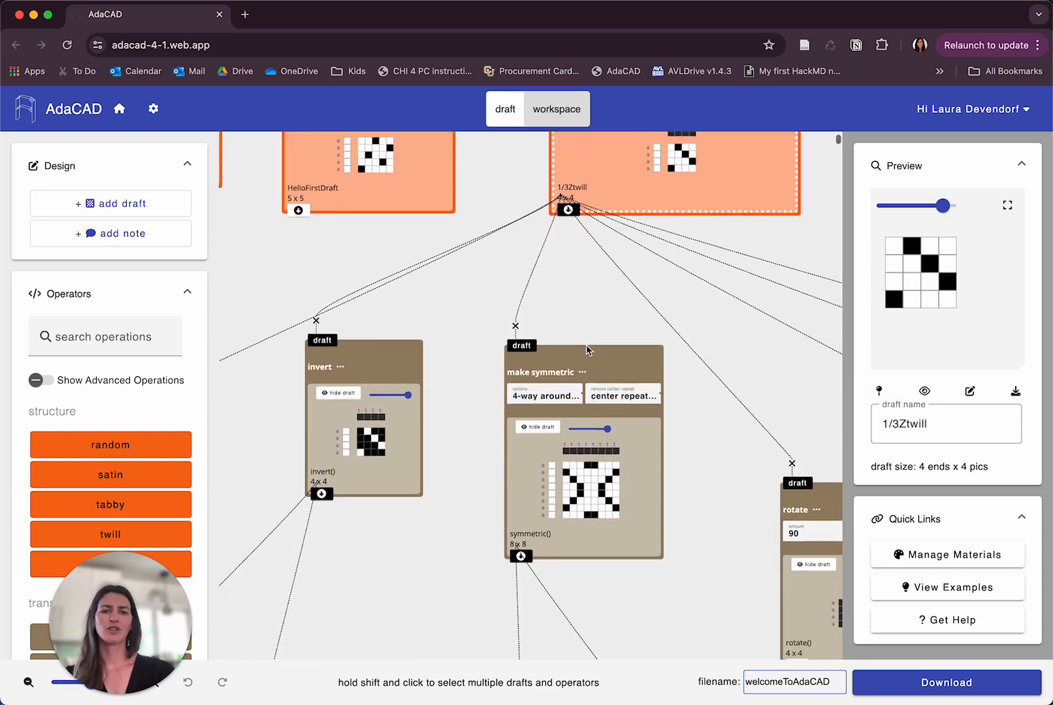
scroll(587, 349, "down", 3)
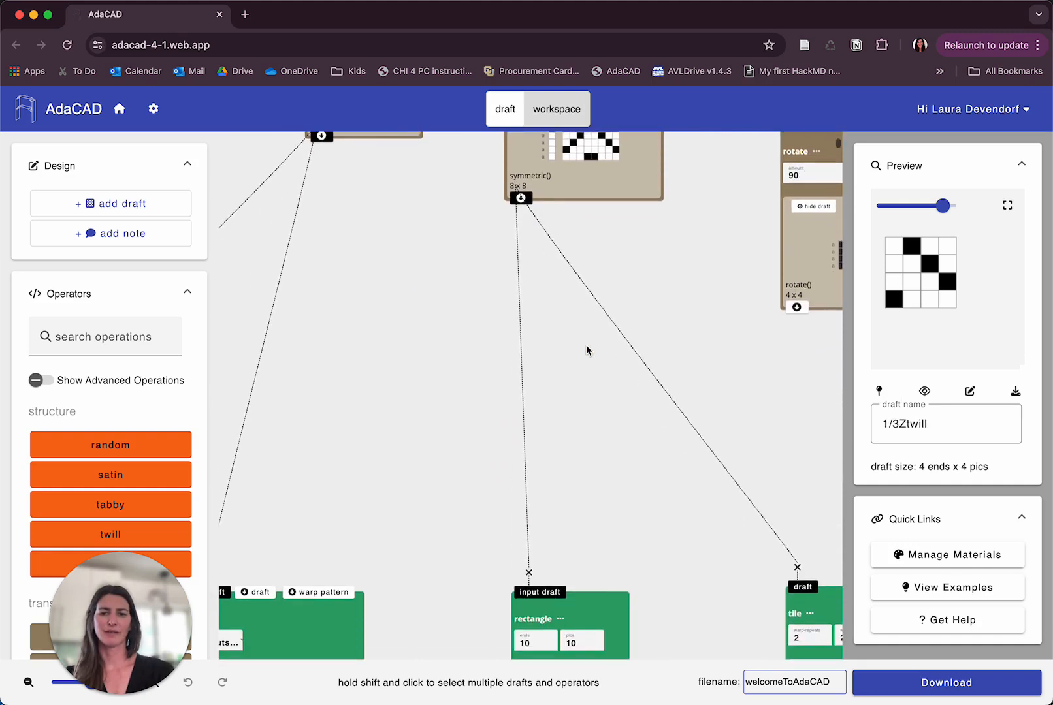
scroll(572, 321, "up", 8)
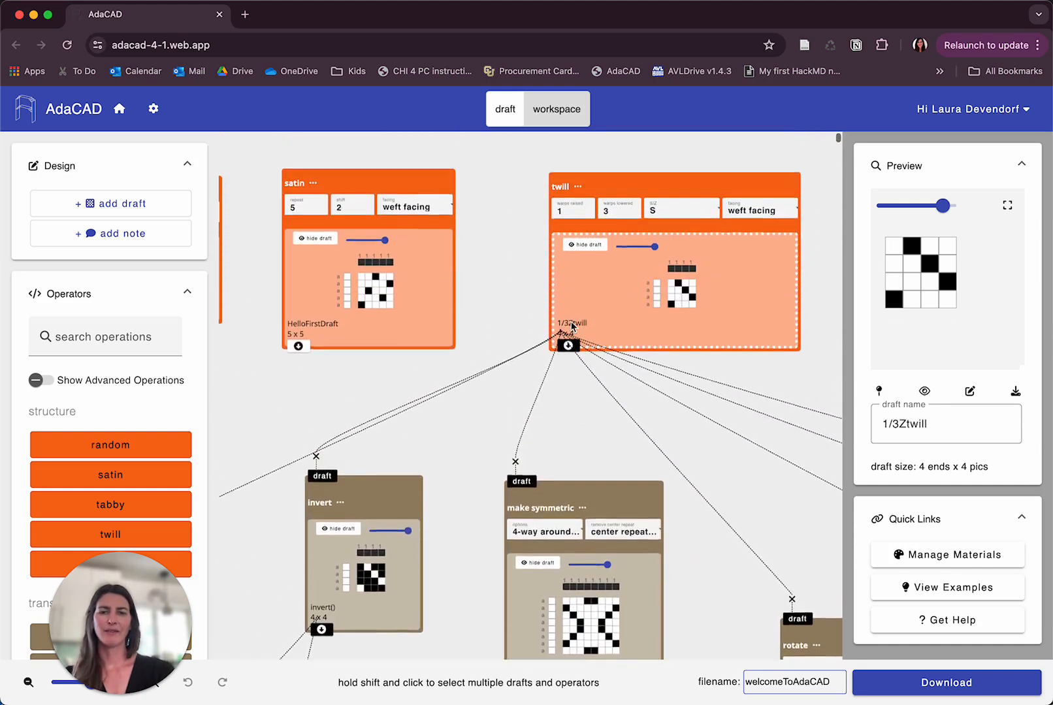
scroll(536, 414, "down", 4)
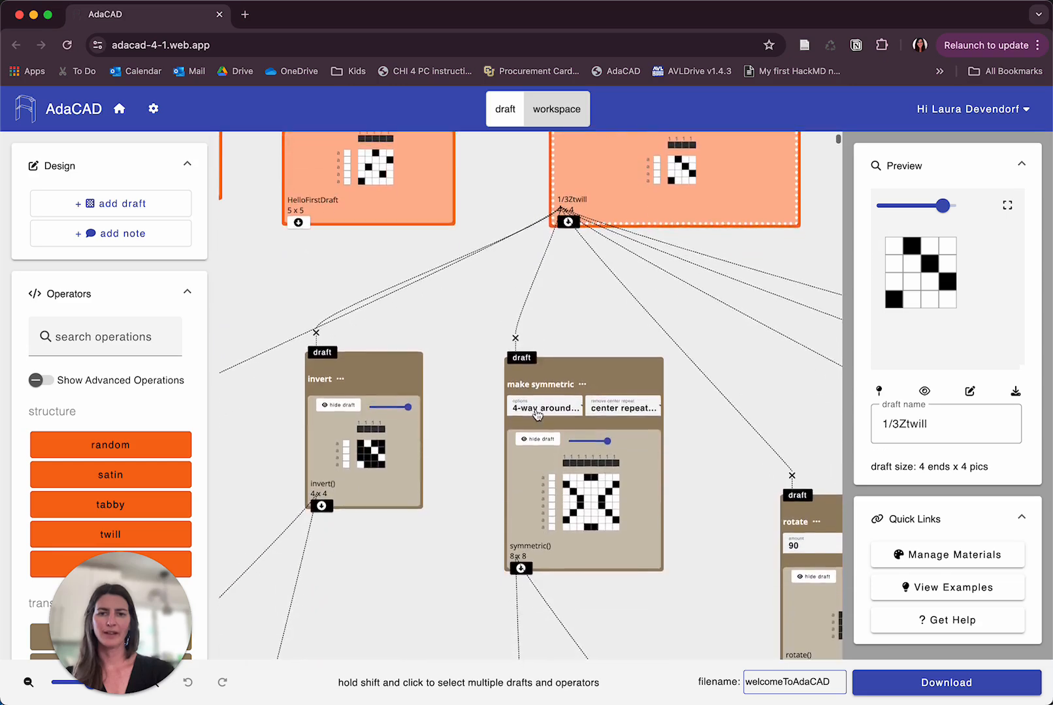
scroll(562, 402, "down", 6)
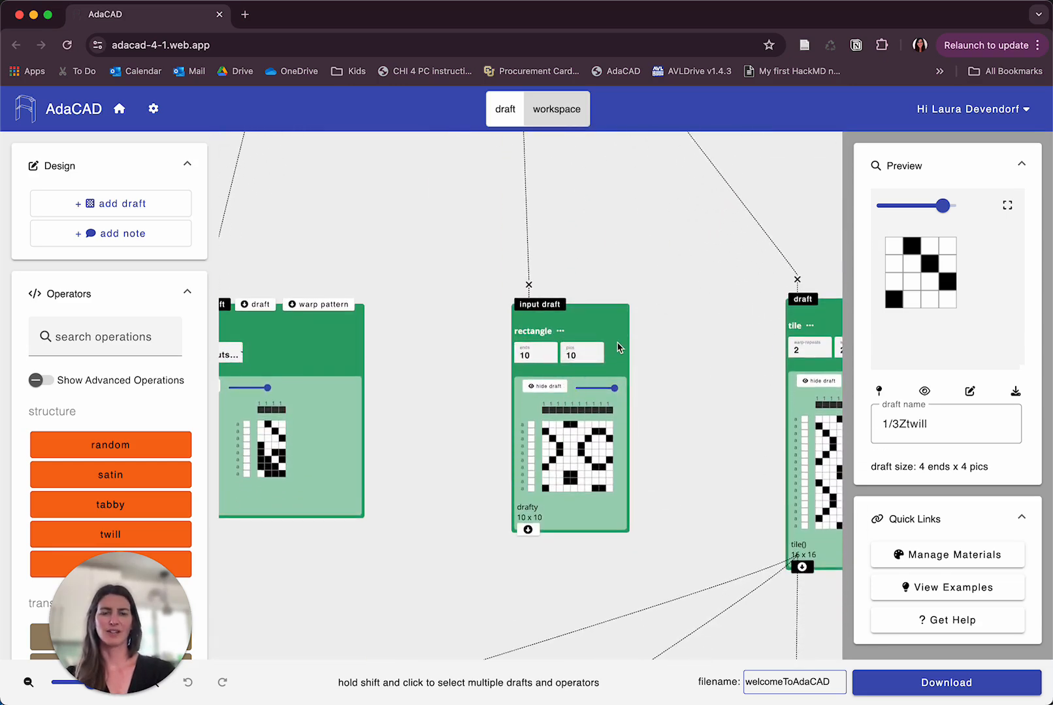
left_click(619, 349)
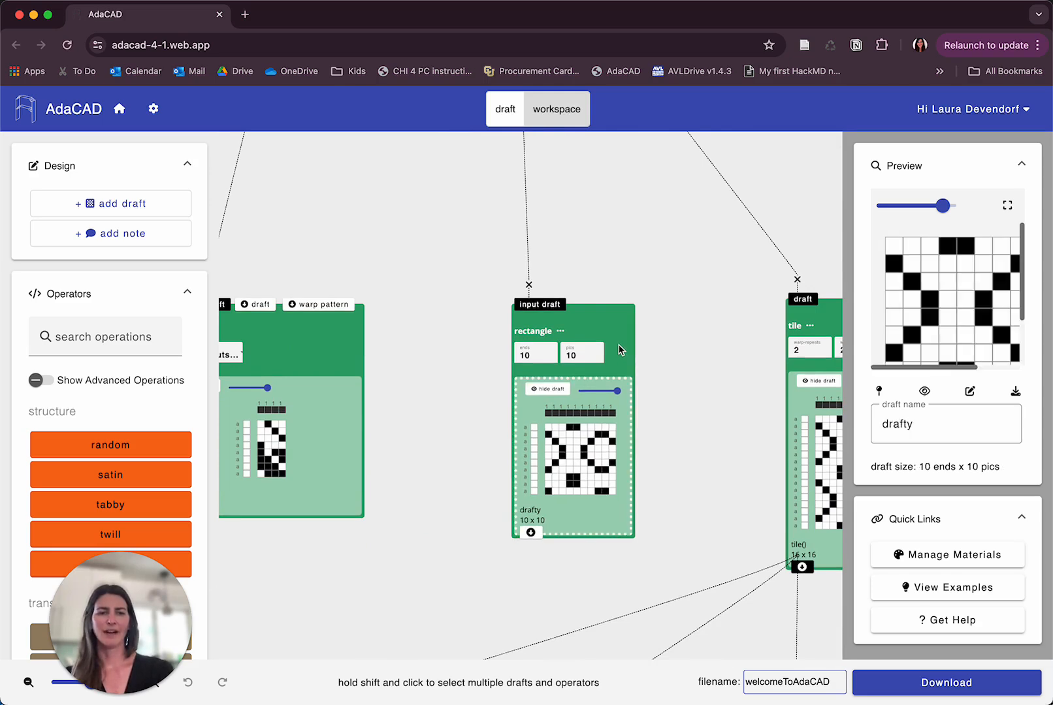
left_click_drag(942, 206, 925, 208)
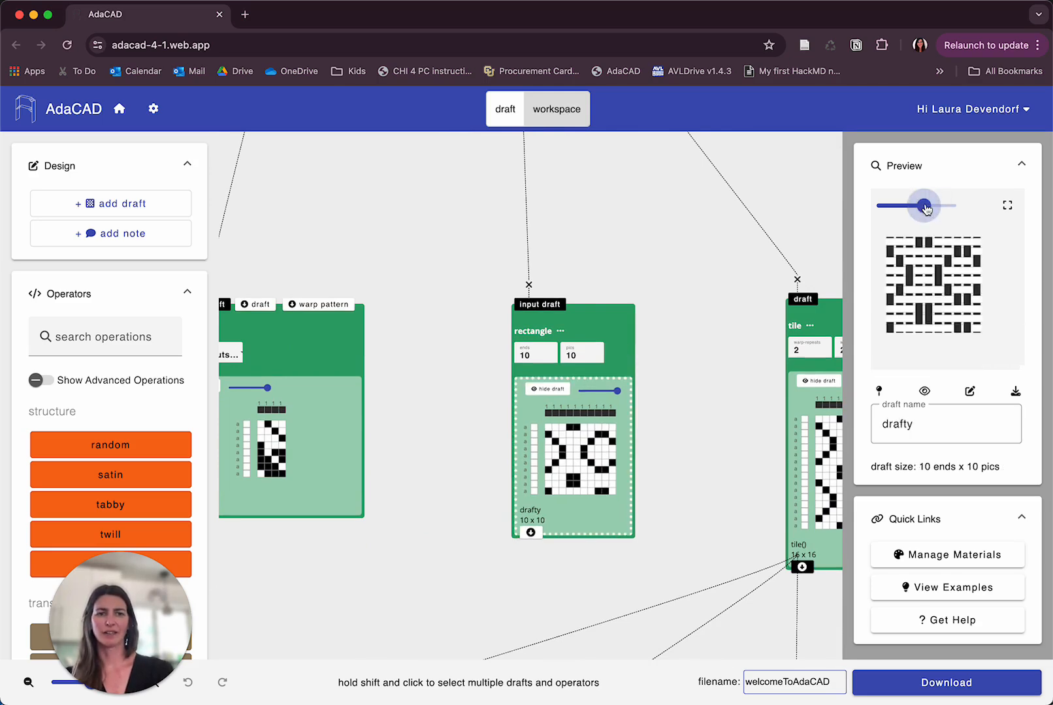
- Try the twill operator with 6 warps lowered, and return the value to 3
scroll(546, 262, "up", 10)
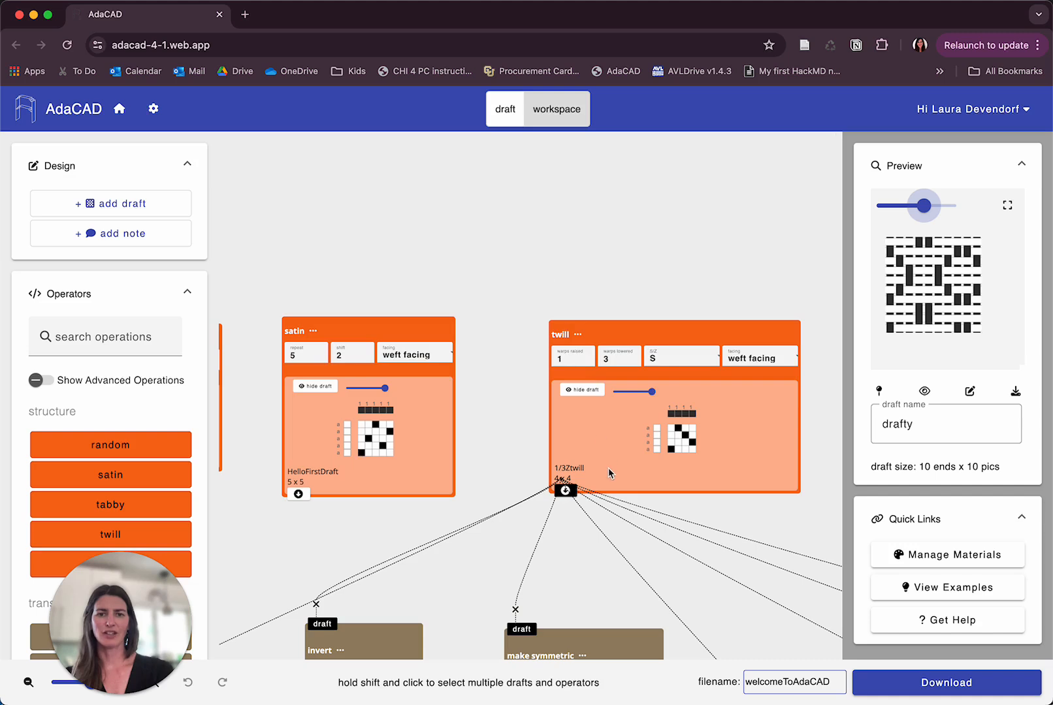
left_click(612, 354)
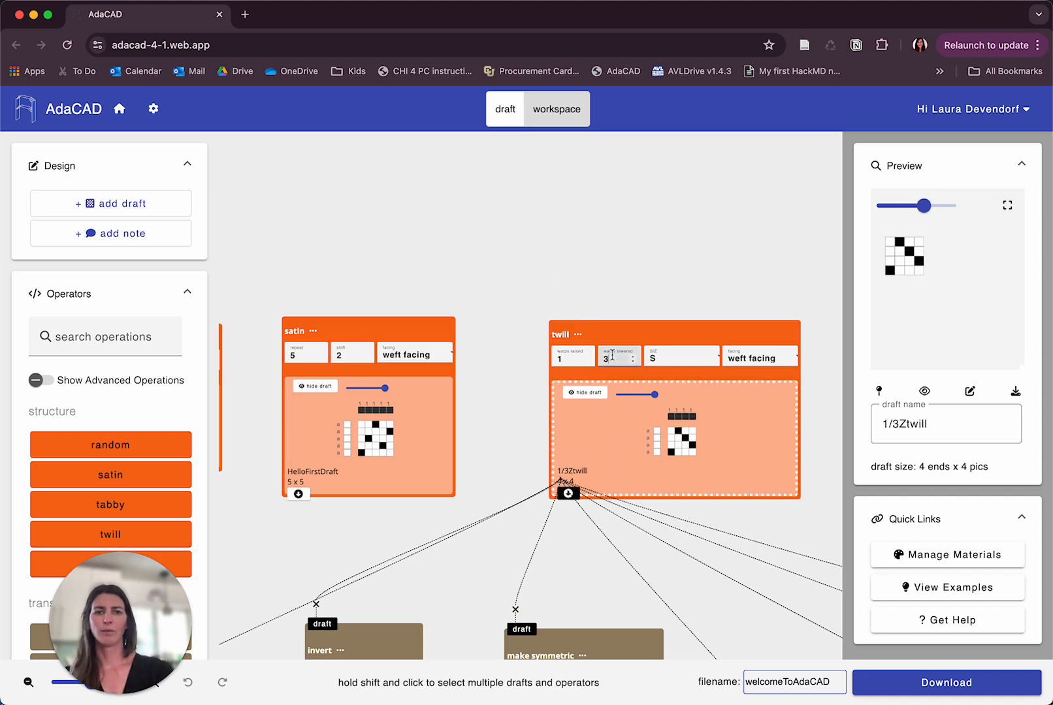
key("Up")
key("Up")
key("Up")
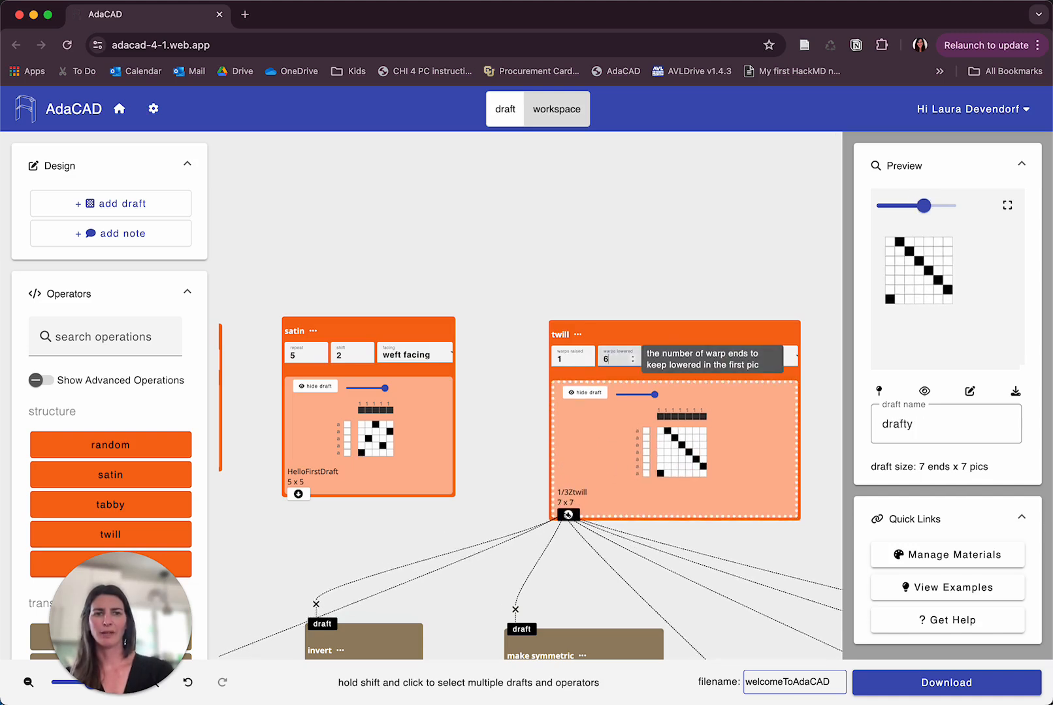
key("Down")
key("Down")
key("Down")
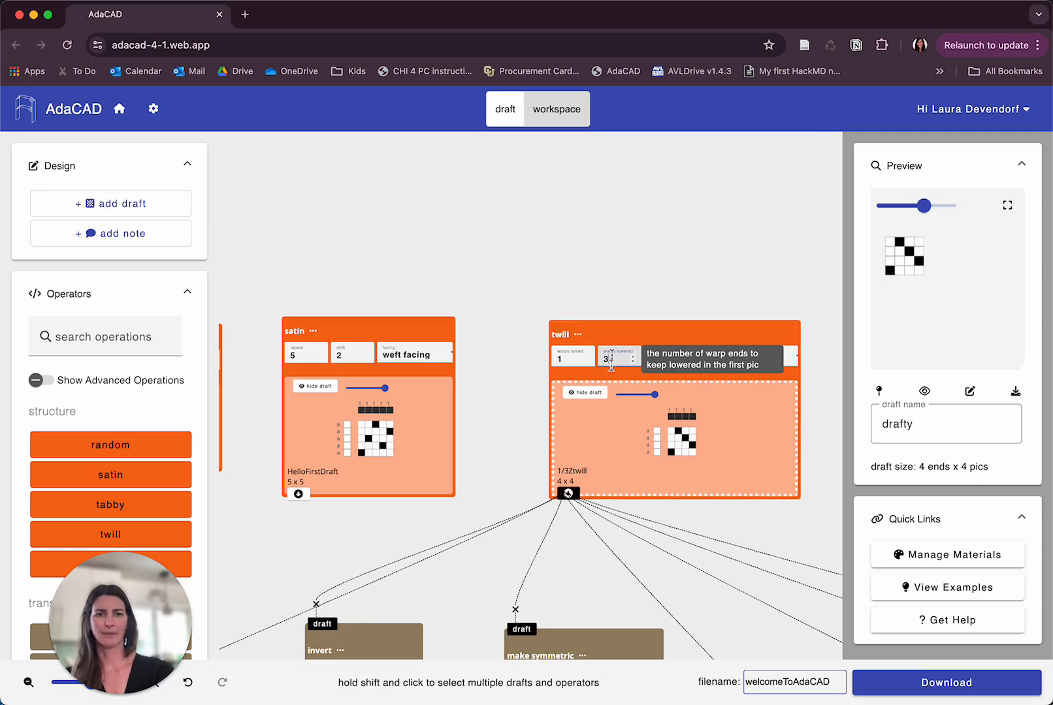
- Select the rectangle operator's draft and pin it in the preview viewer
scroll(545, 569, "down", 10)
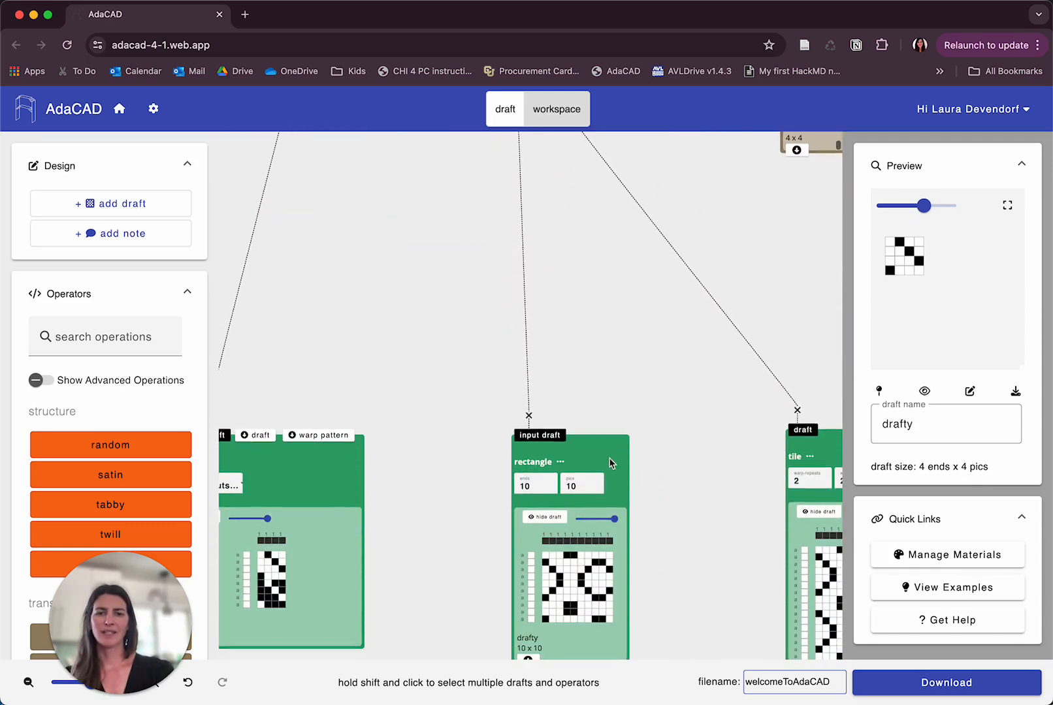
left_click(616, 446)
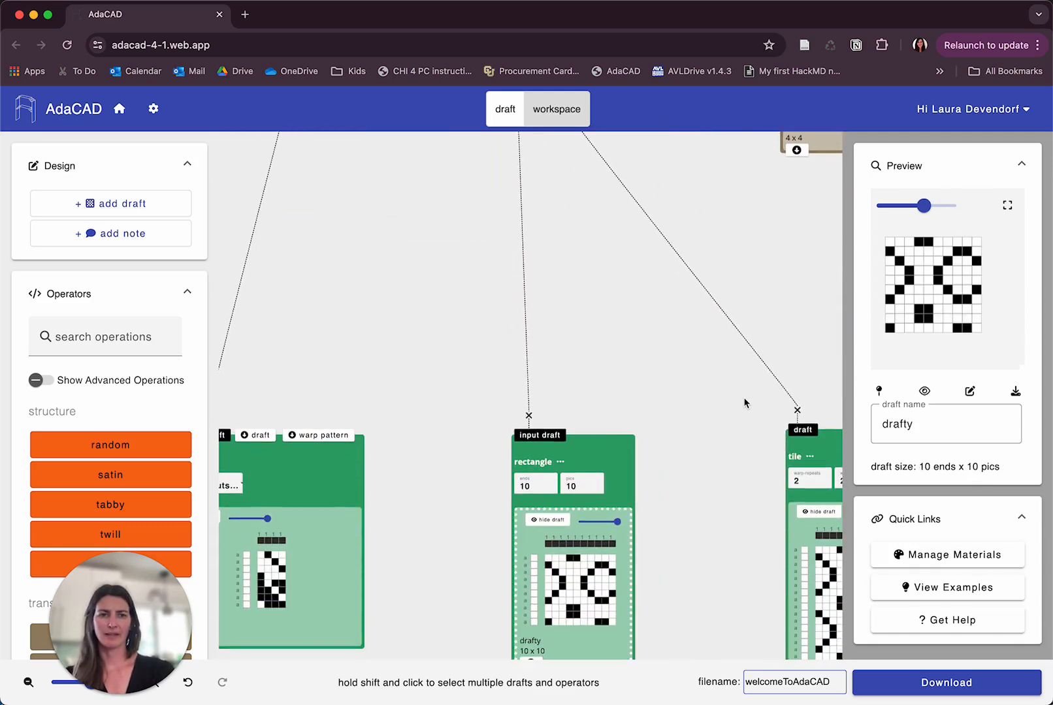
left_click(876, 407)
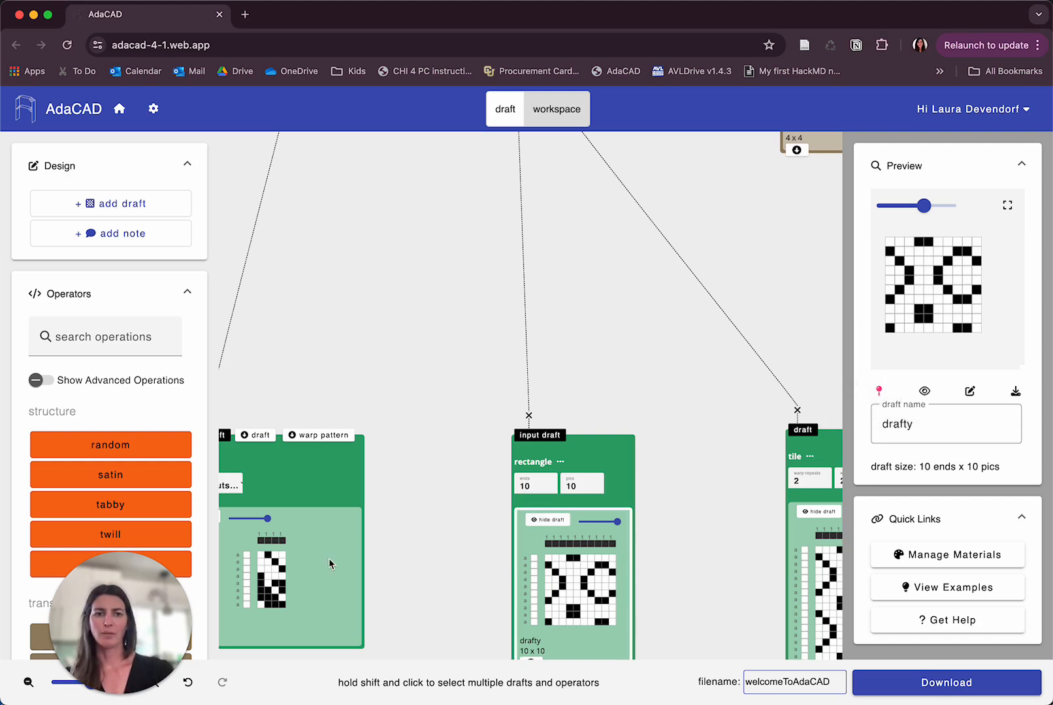
- Set the twill operator's warps raised to 2 while the rectangle draft is pinned in the preview
scroll(775, 402, "up", 3)
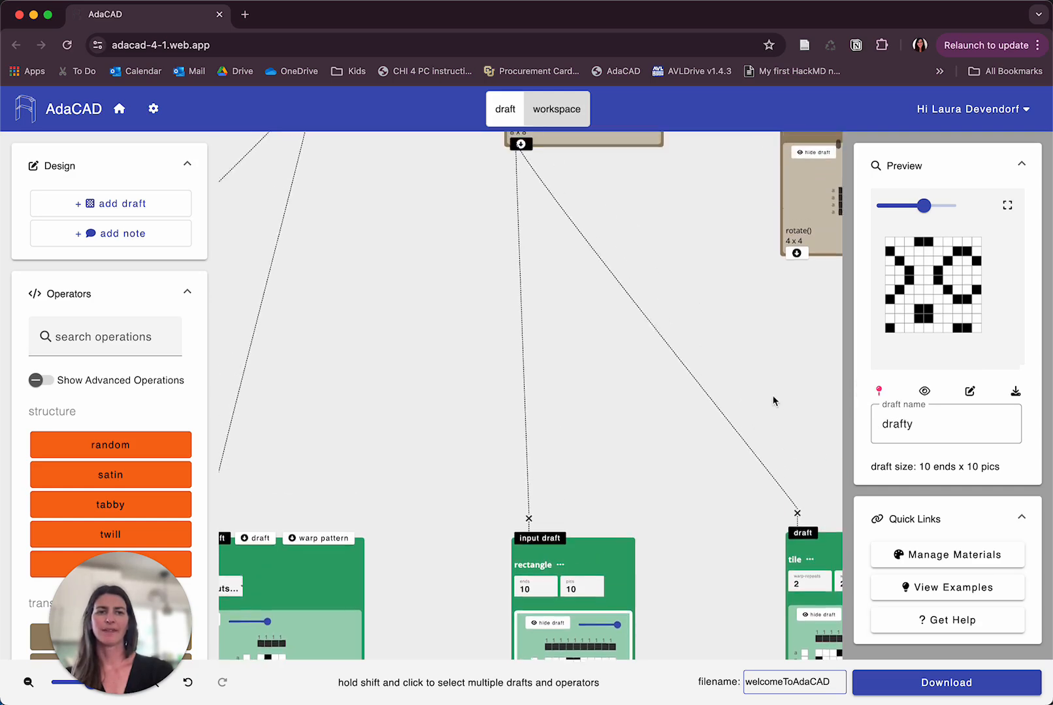
scroll(774, 401, "up", 10)
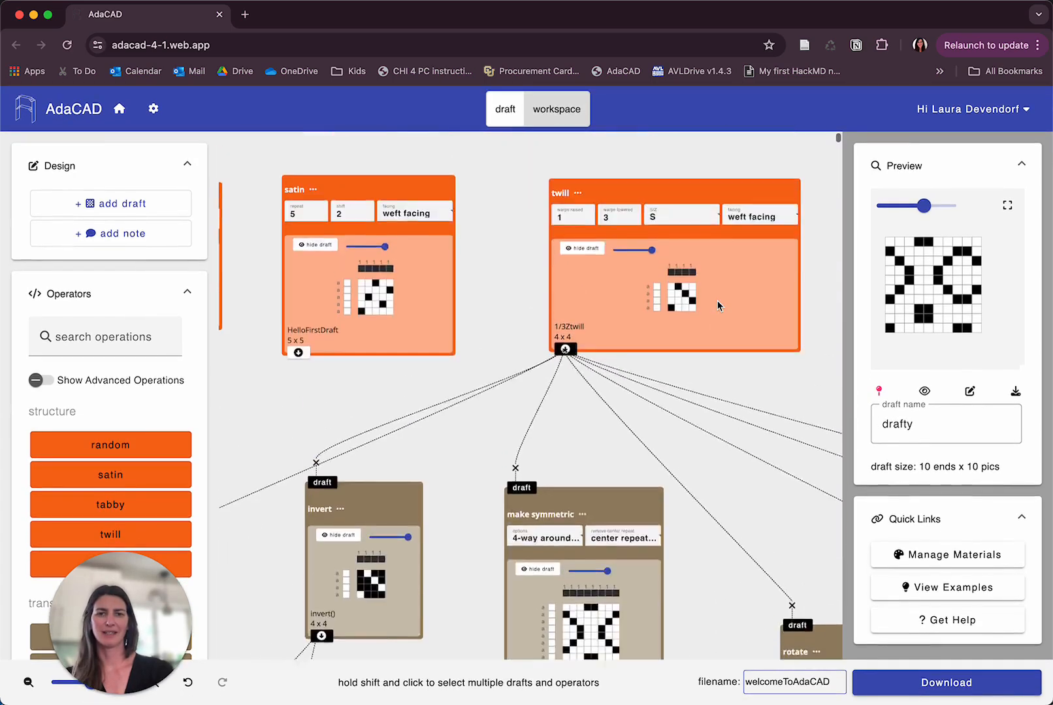
scroll(717, 306, "up", 2)
left_click(578, 288)
key("BackSpace")
type("2")
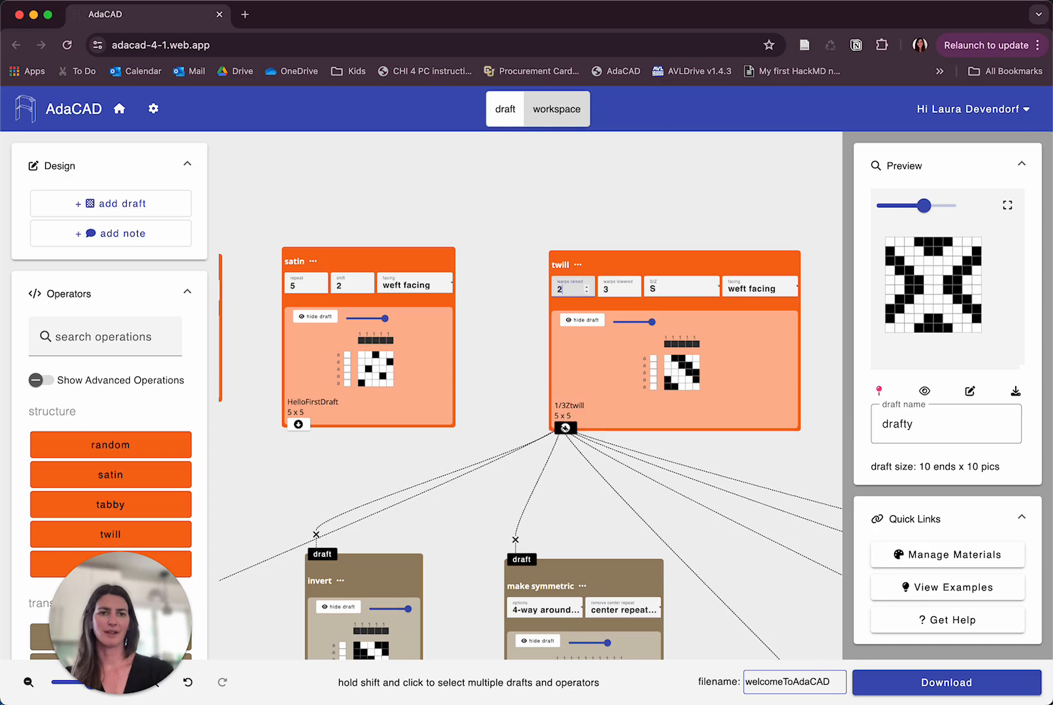
- Try 5 warps lowered on the twill operator, and set the value to 2
left_click(606, 289)
key("BackSpace")
type("5")
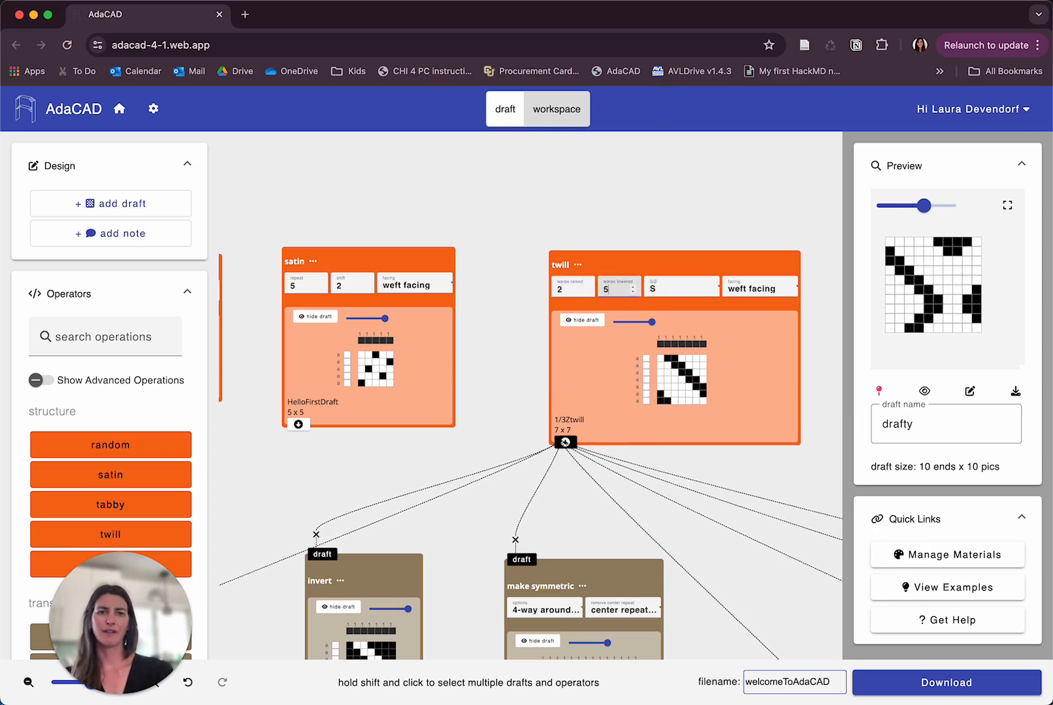
key("BackSpace")
type("2")
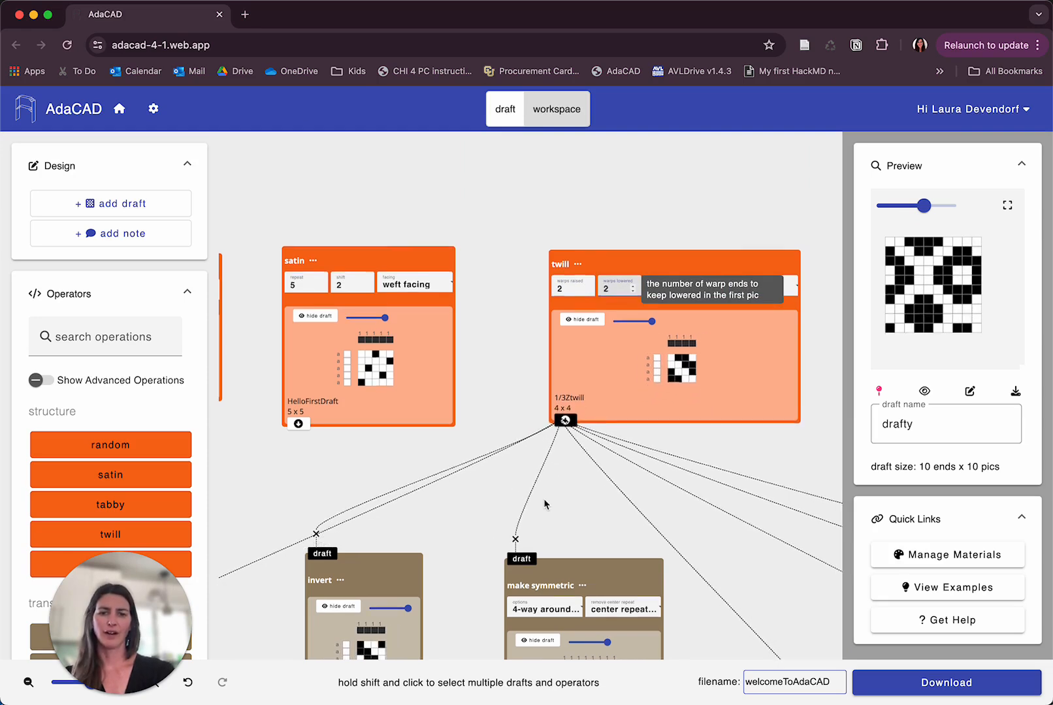
- Unpin the rectangle operator's draft from the viewer and rename the draft happyDraft
scroll(543, 499, "down", 15)
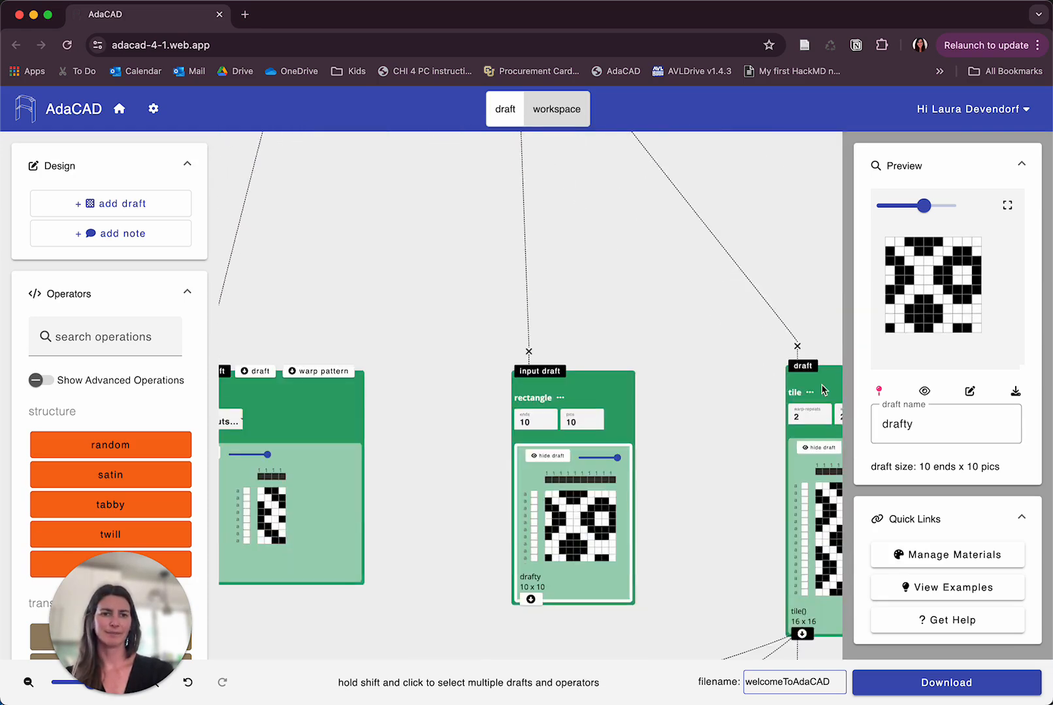
left_click(881, 393)
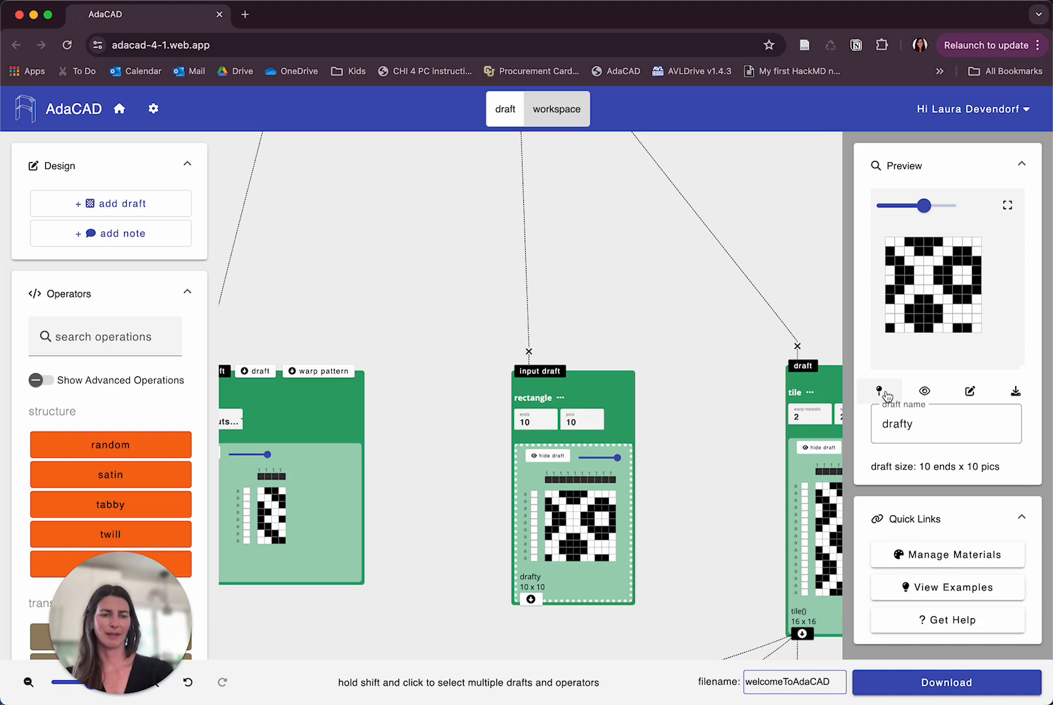
double_click(895, 425)
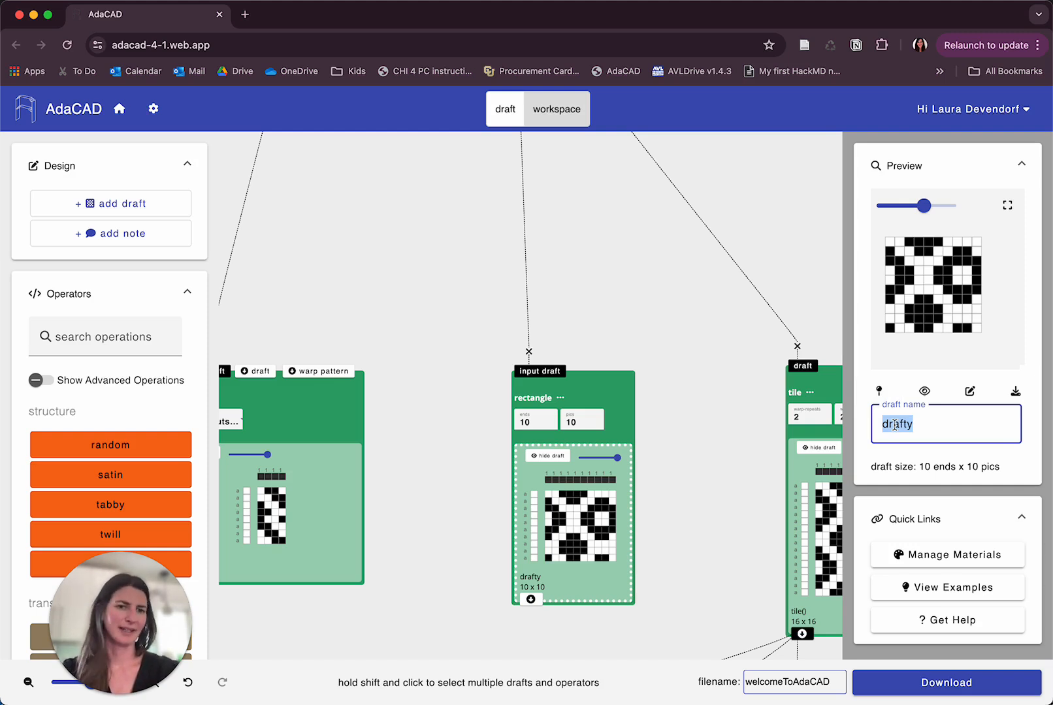
type("happyDraft")
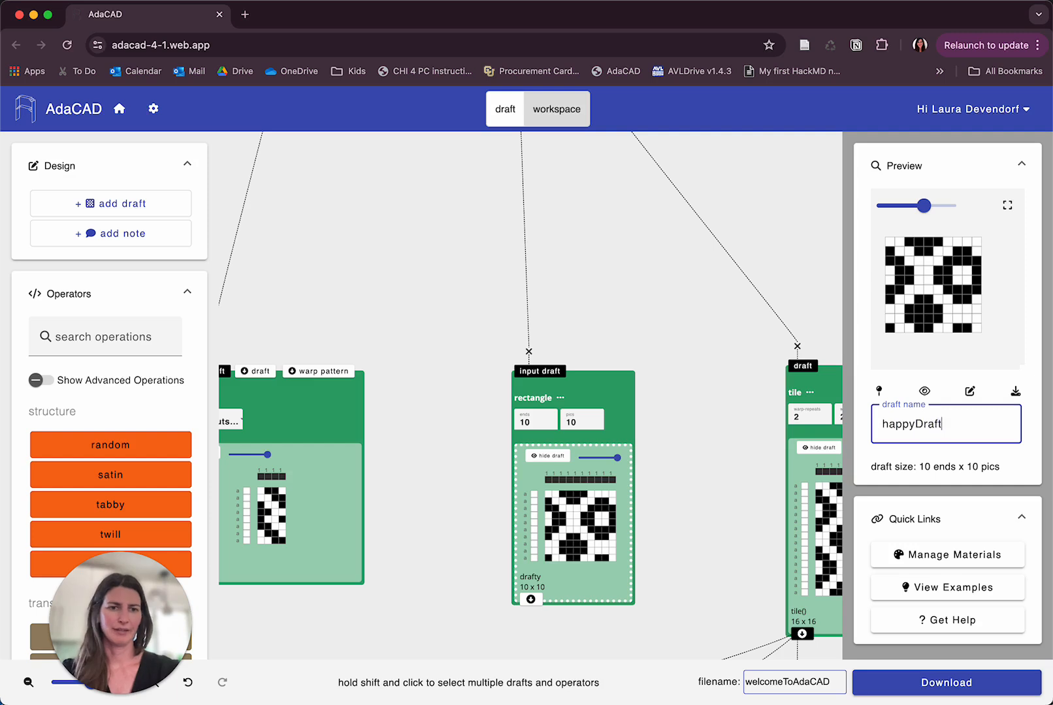
left_click(1030, 469)
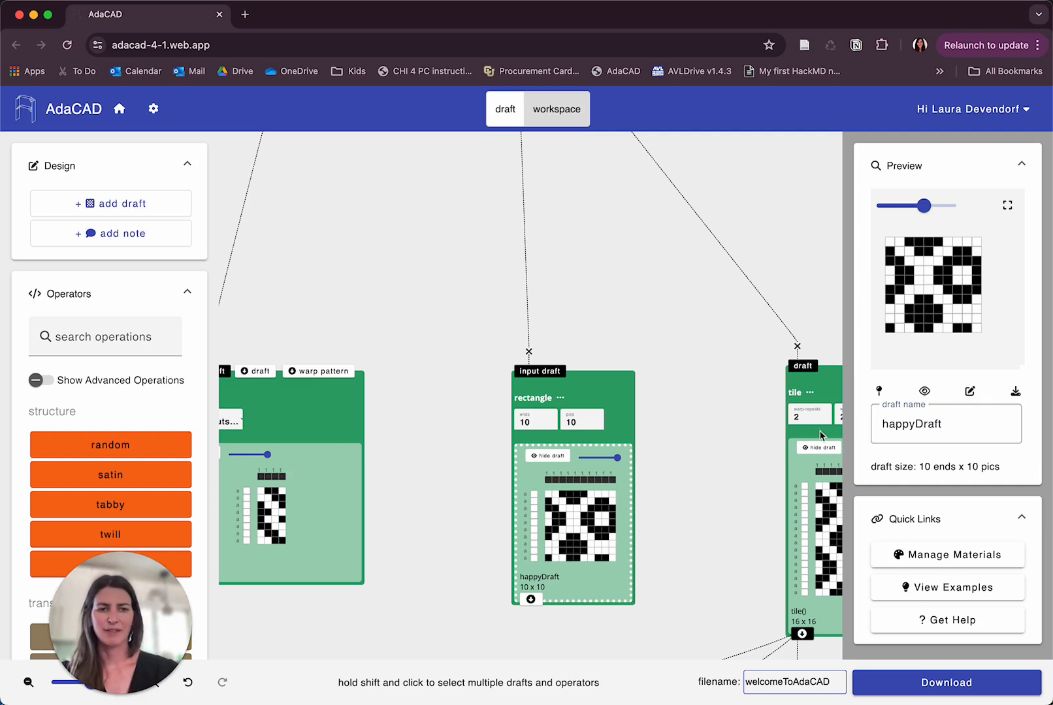
- Highlight the draft size information for happyDraft in the preview
triple_click(950, 466)
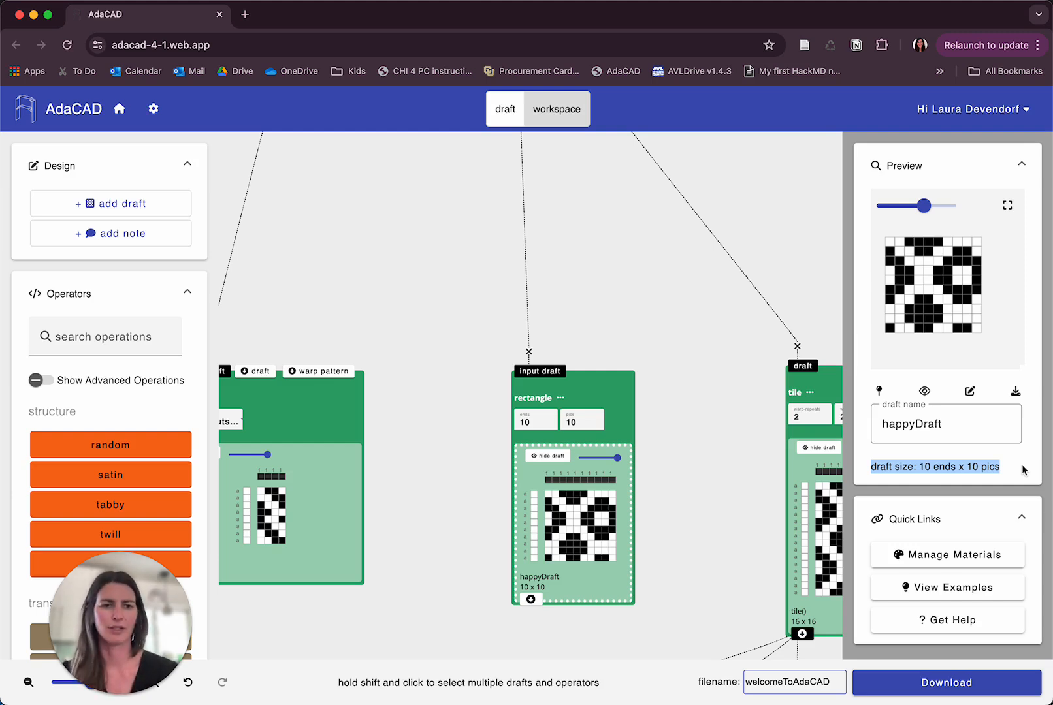
scroll(972, 508, "down", 1)
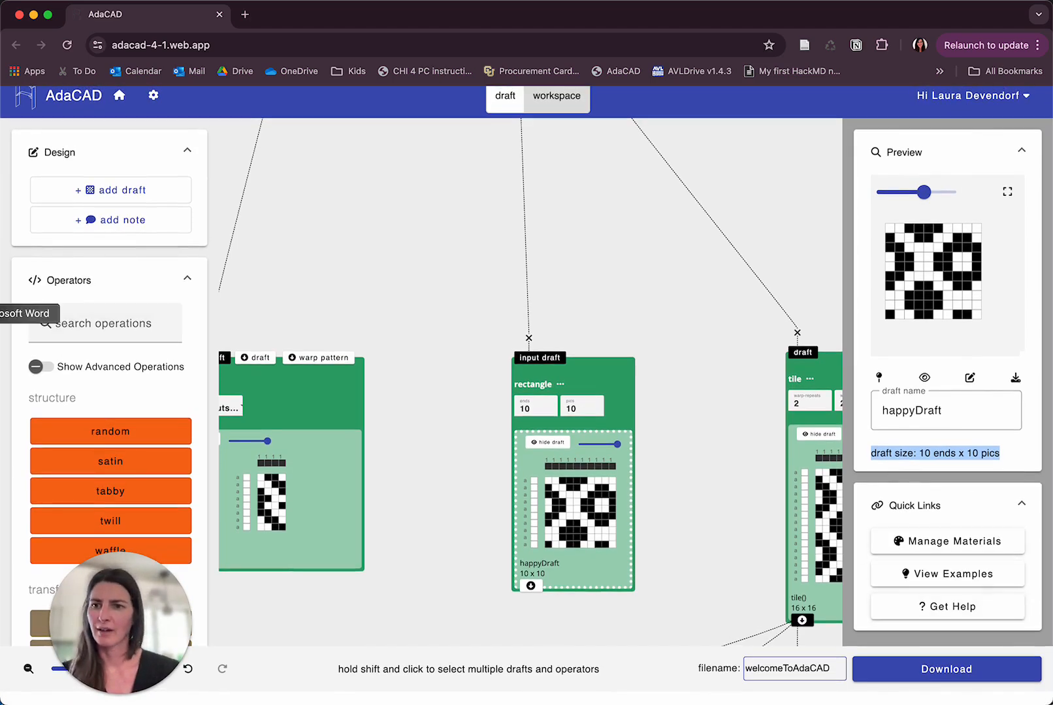
left_click(2, 312)
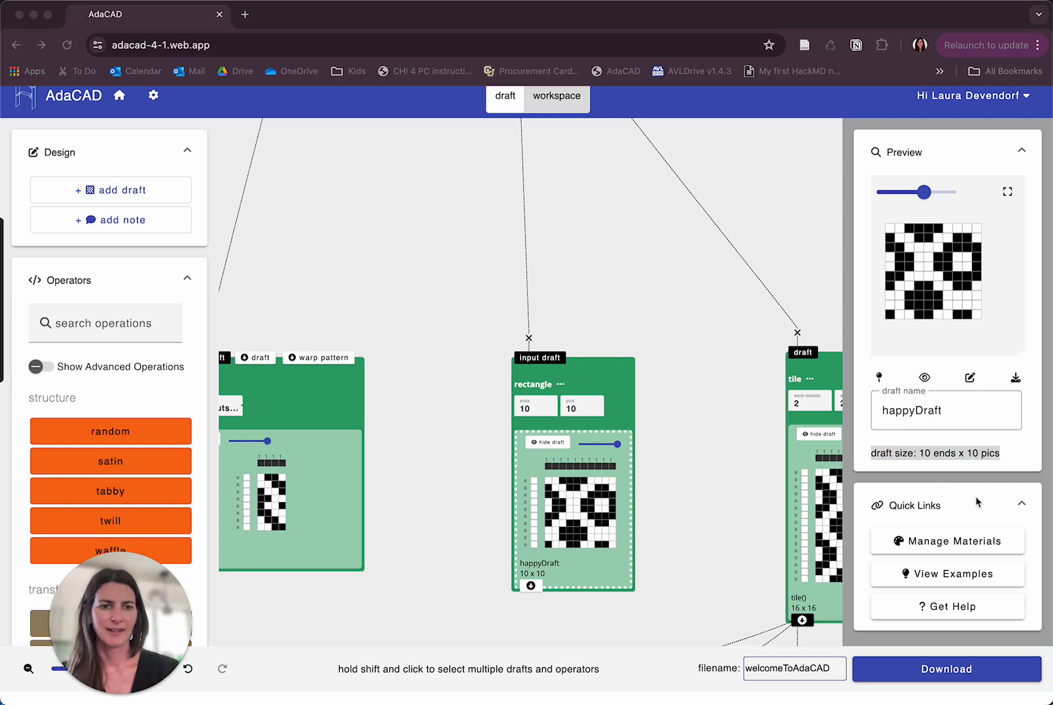
mouse_move(977, 498)
left_mouse_down()
mouse_move(857, 506)
mouse_move(852, 627)
mouse_move(1001, 635)
mouse_move(1049, 576)
mouse_move(1041, 487)
mouse_move(928, 488)
left_mouse_up()
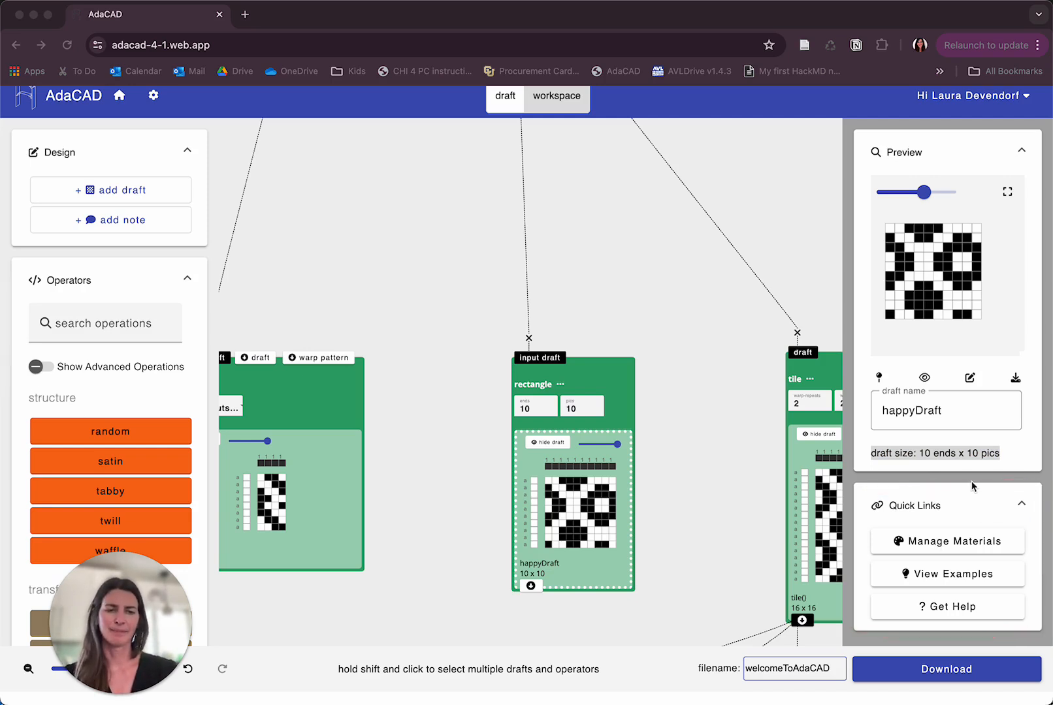
left_click(946, 501)
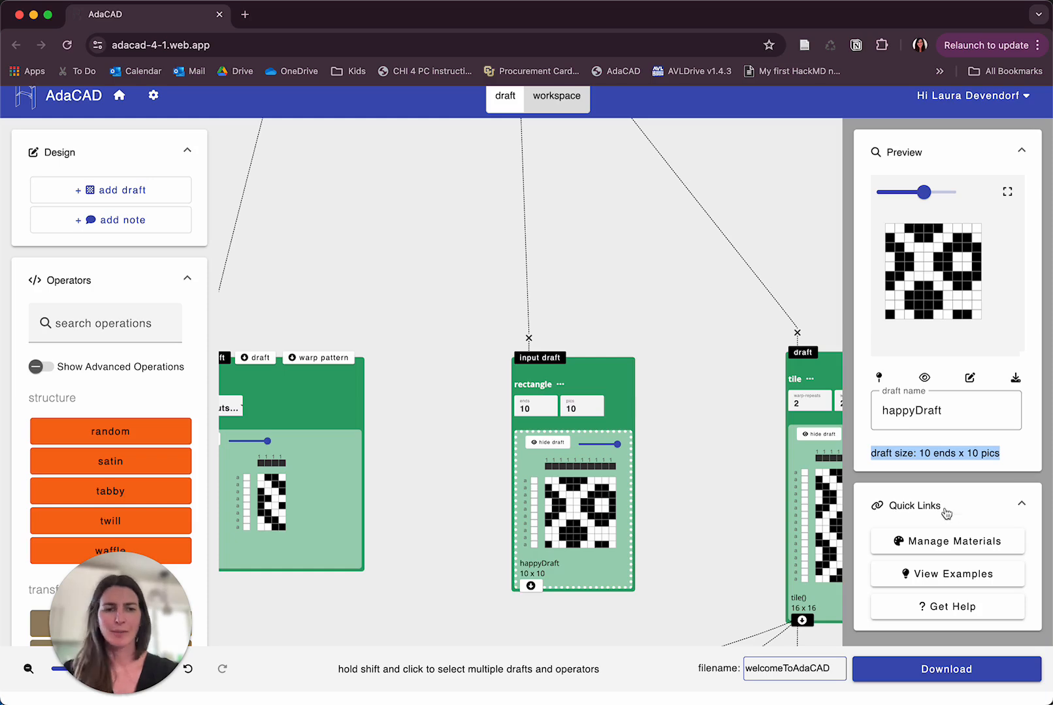
- Review the colours and the Add Material option in the Material Library, and save and close it
left_click(938, 548)
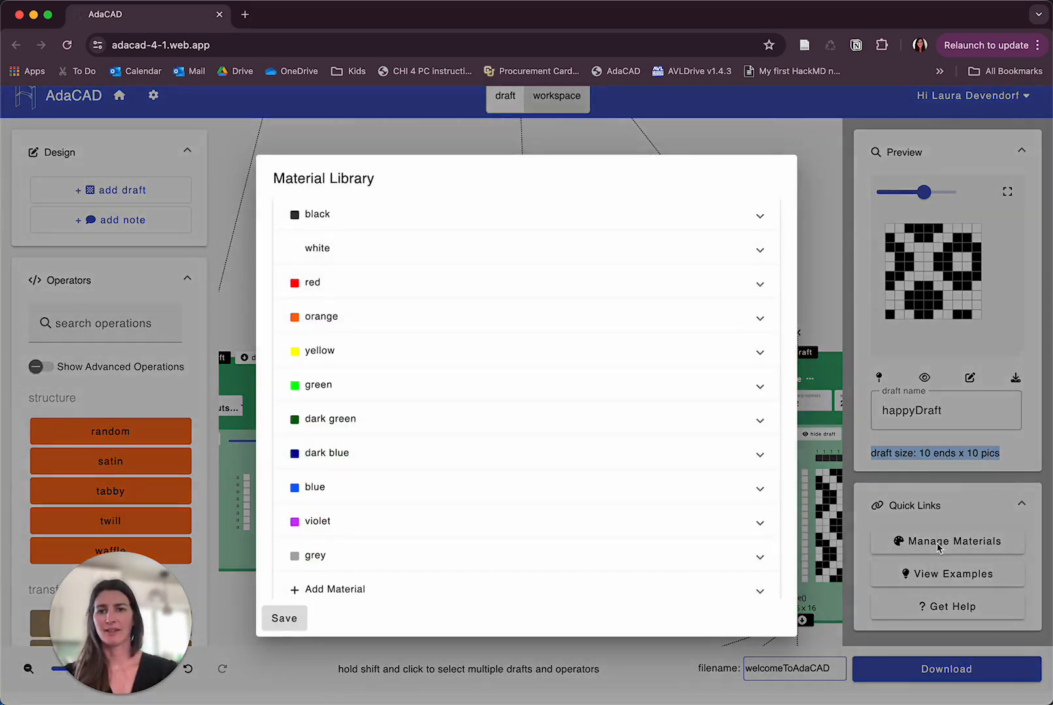
scroll(329, 469, "down", 1)
scroll(330, 470, "up", 1)
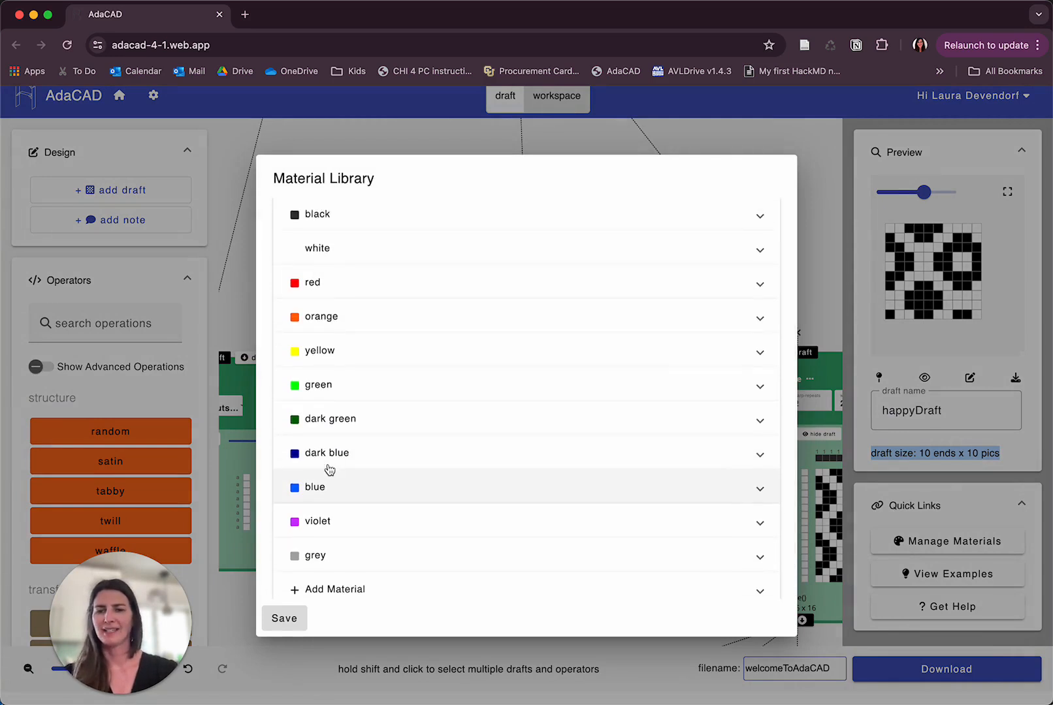
scroll(329, 469, "down", 1)
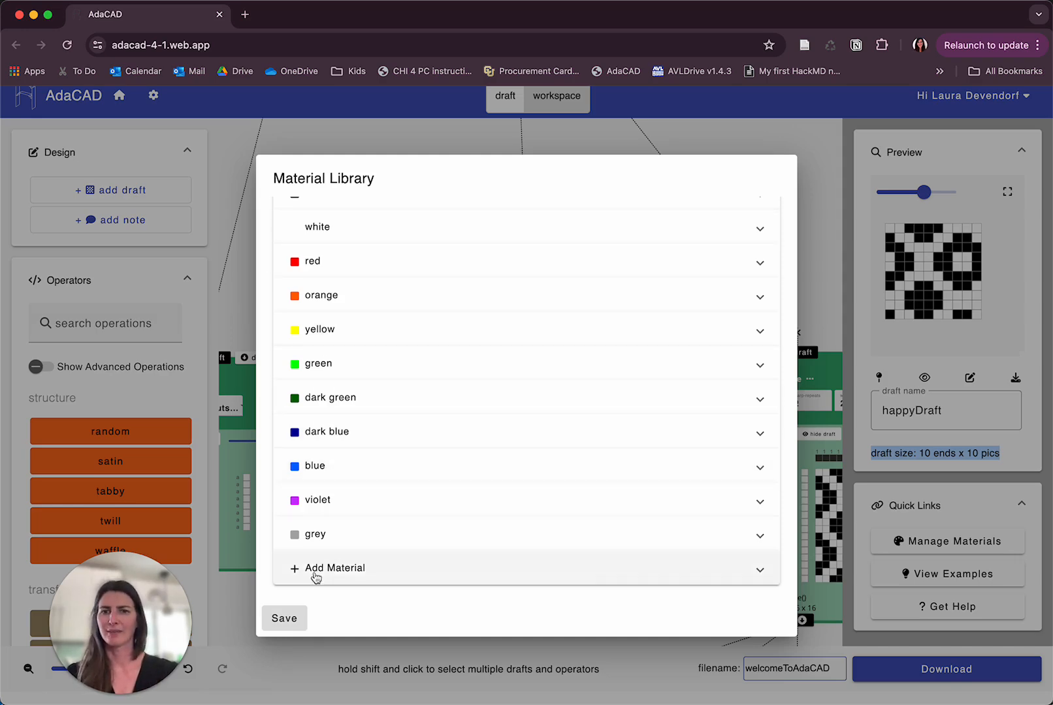
left_click(284, 616)
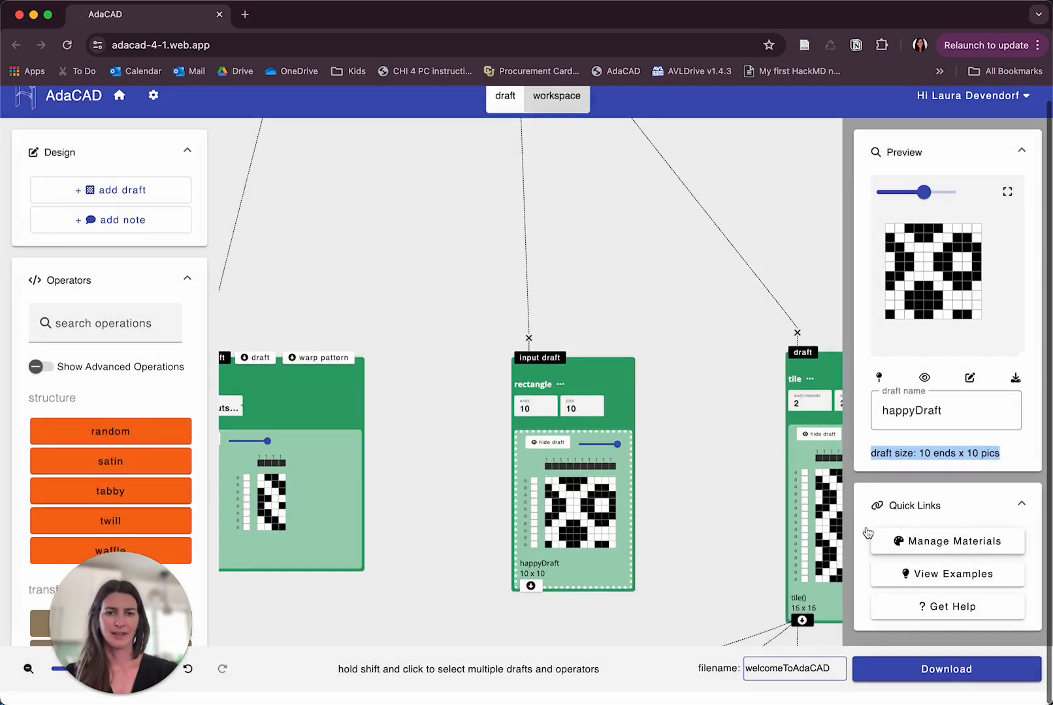
- Browse the example workspaces and open the Making your First Workspace example
left_click(913, 575)
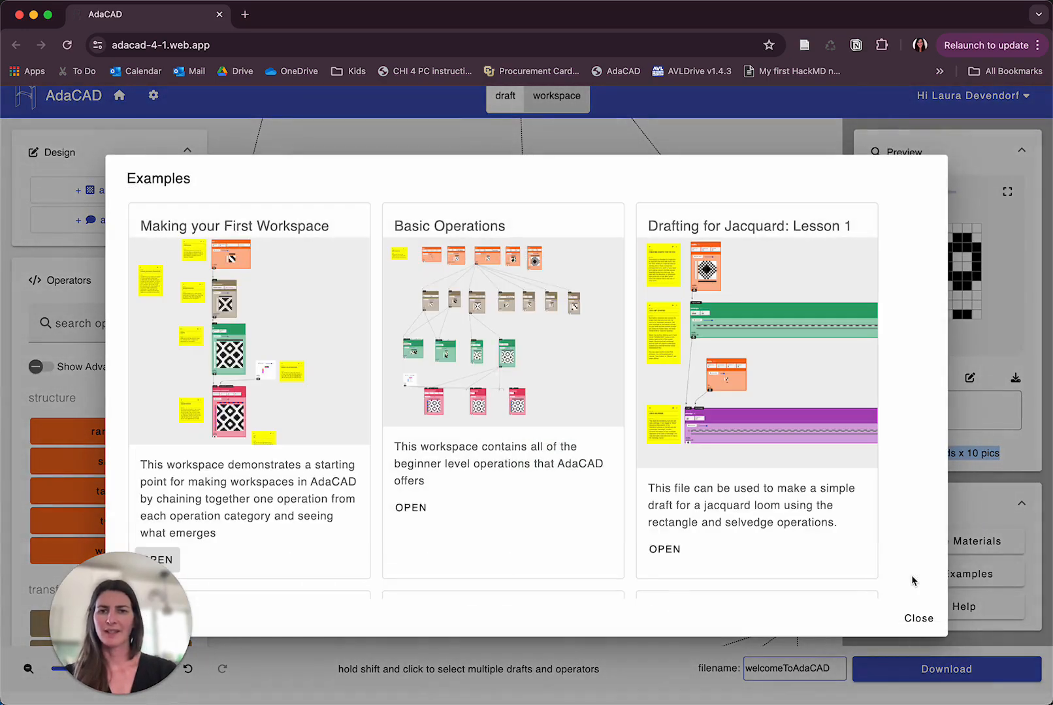
scroll(327, 363, "down", 5)
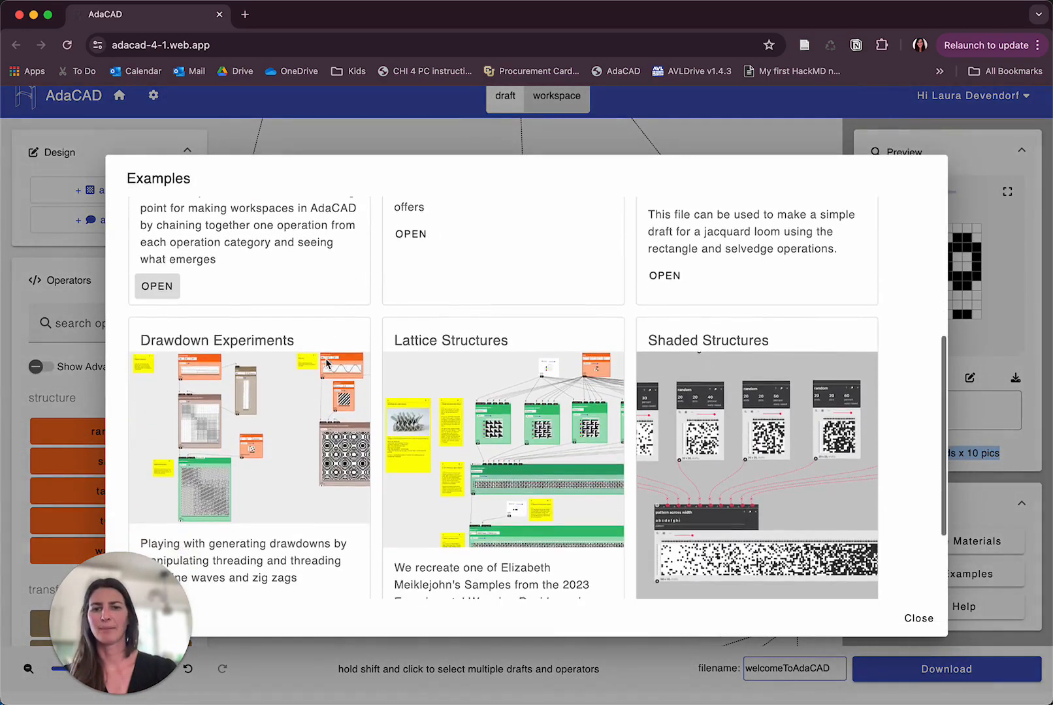
scroll(327, 363, "up", 5)
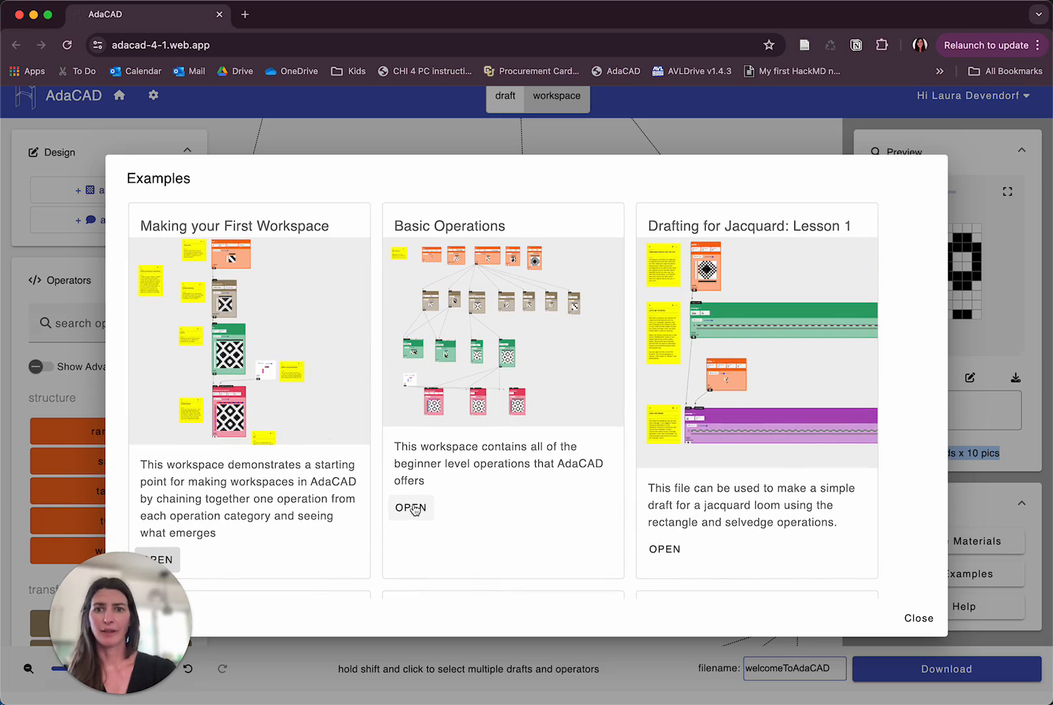
scroll(215, 431, "down", 3)
left_click(160, 451)
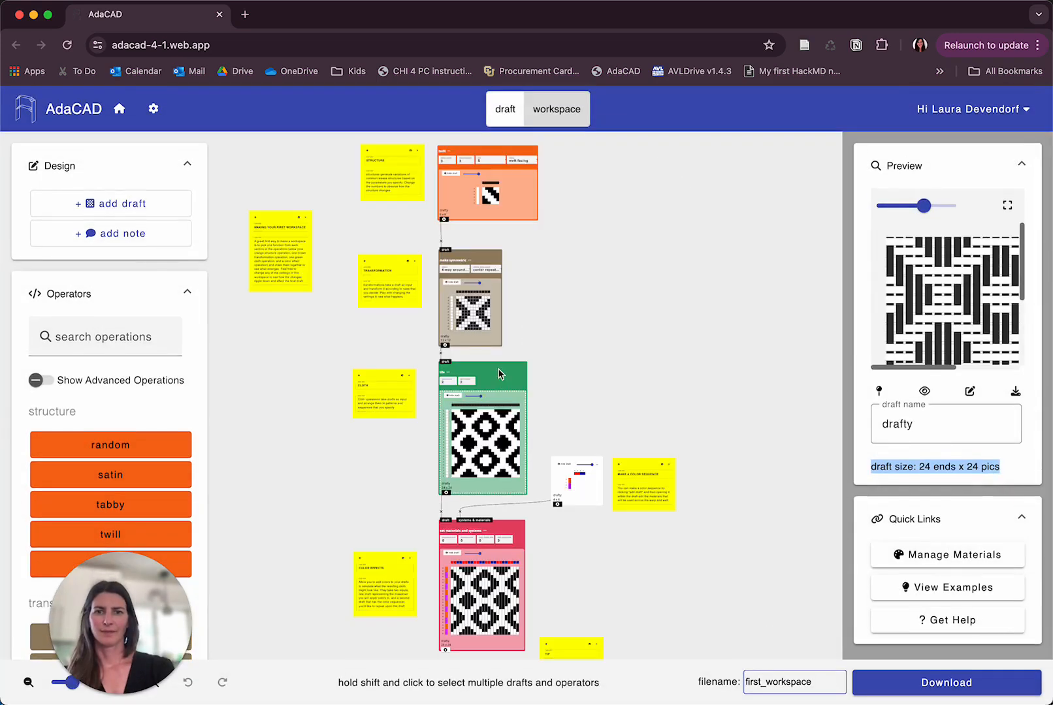
- Switch the preview to the draft view and preview the twill operator's draft
left_click(924, 391)
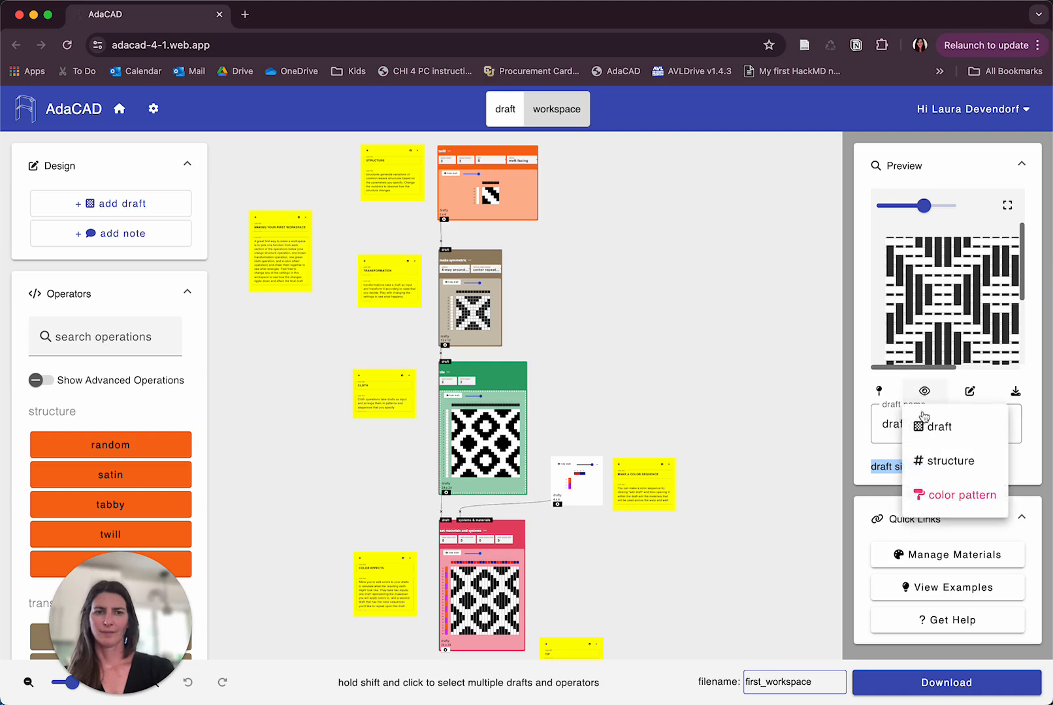
left_click(927, 425)
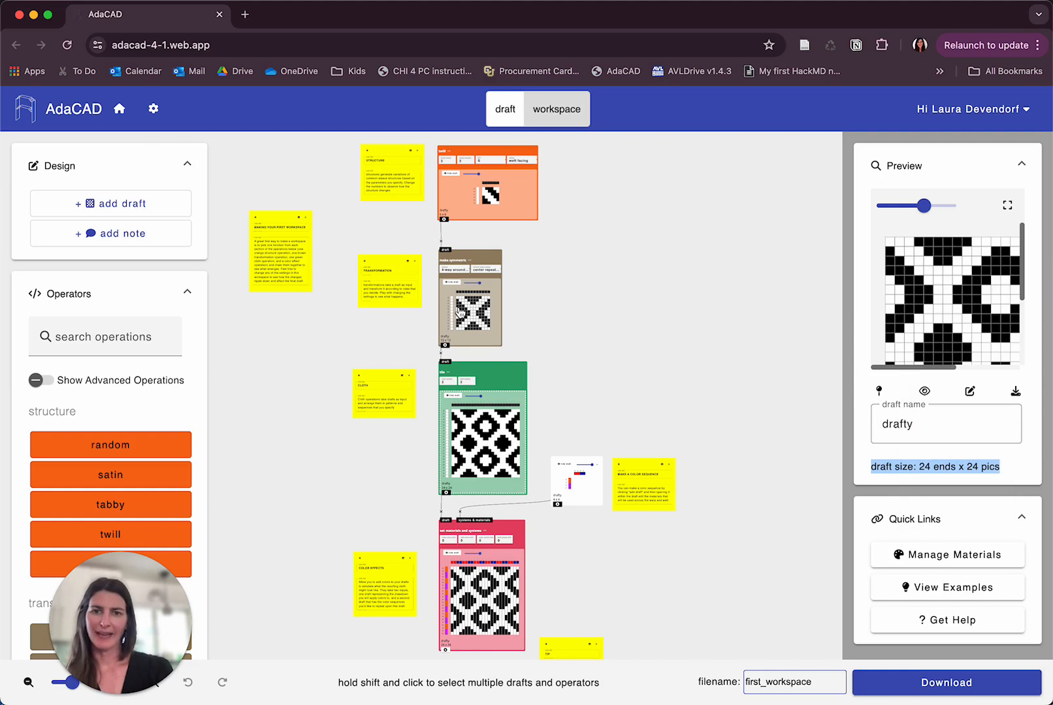
left_click(506, 192)
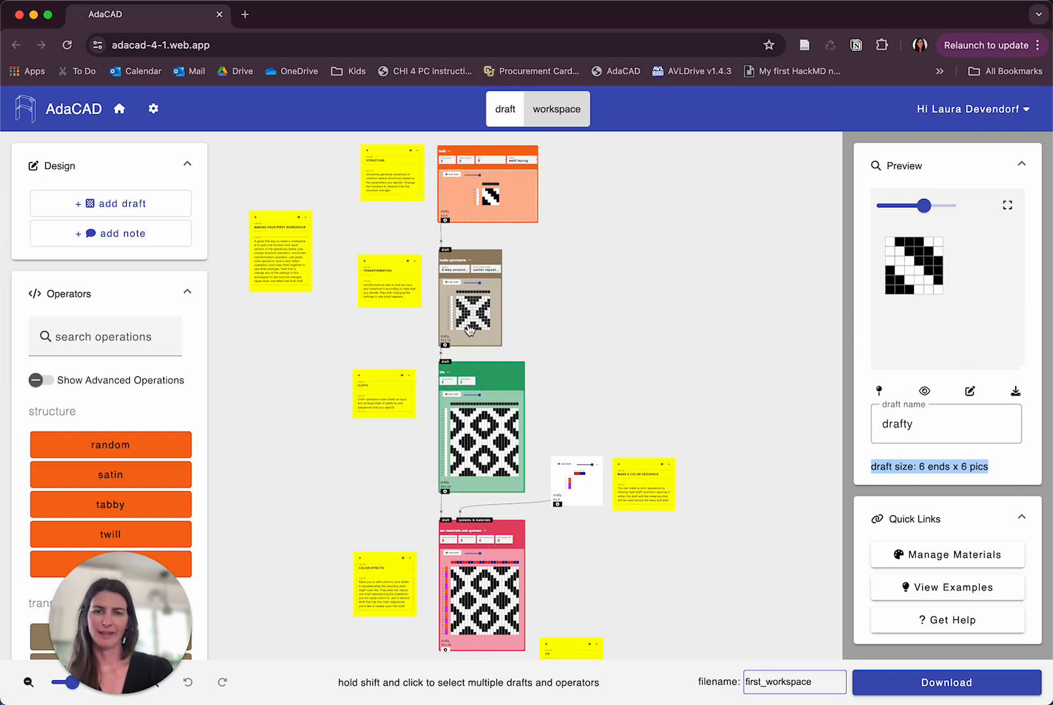
- Preview the pink color effects operator's draft as a color pattern at a smaller scale, and pin it to the preview
left_click(522, 537)
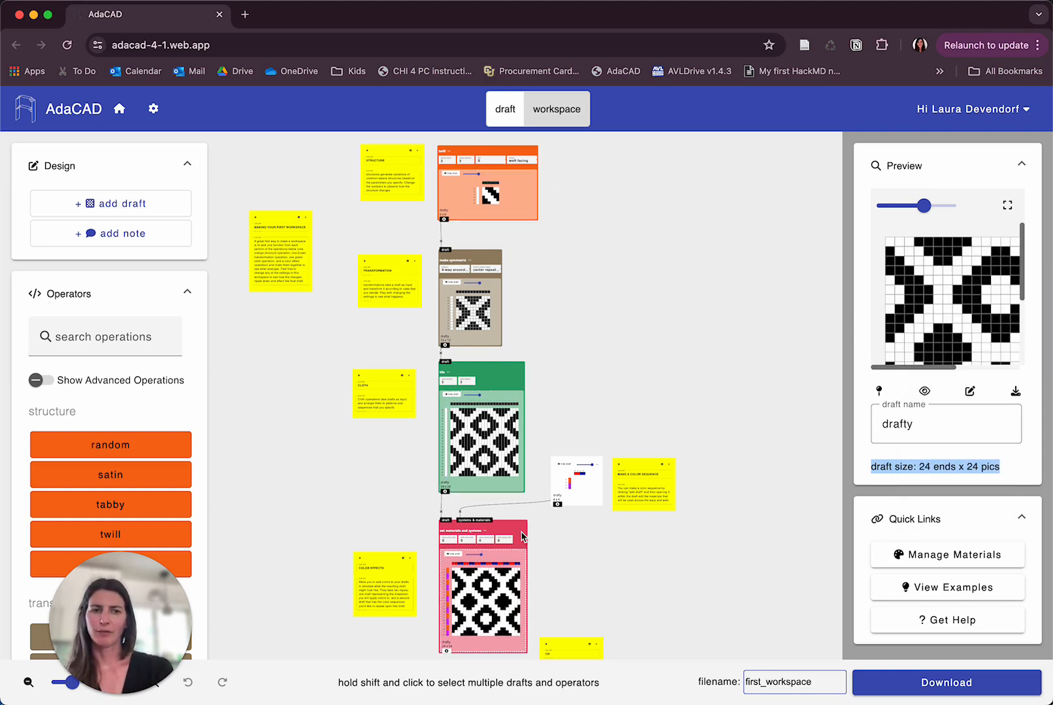
scroll(482, 641, "down", 1)
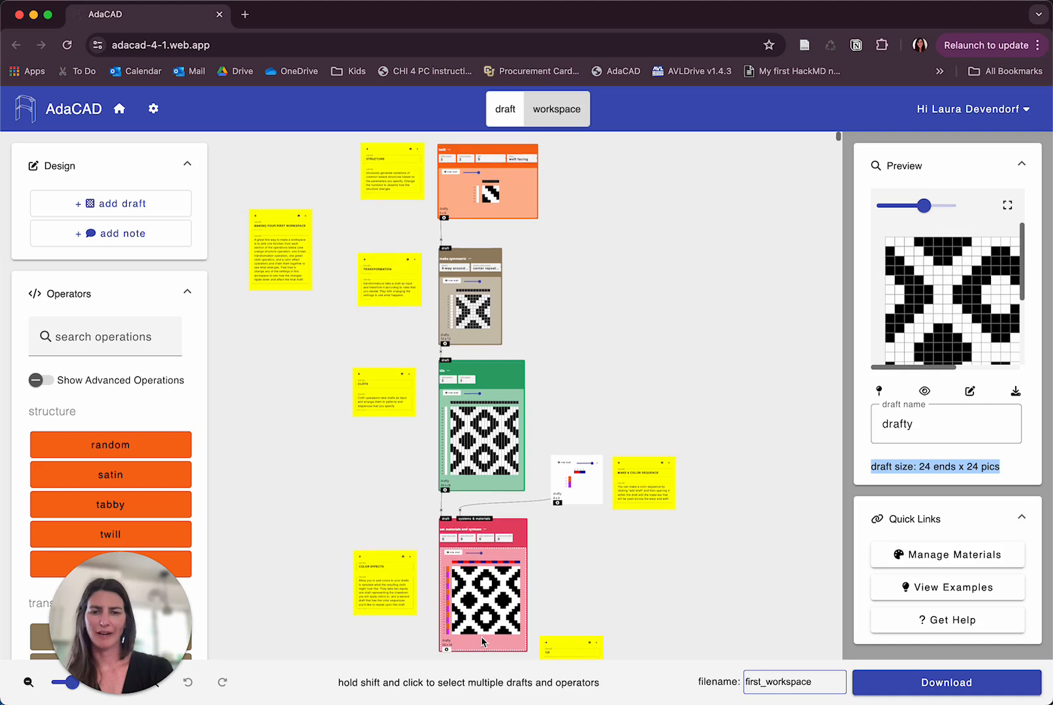
left_click(925, 391)
left_click(929, 503)
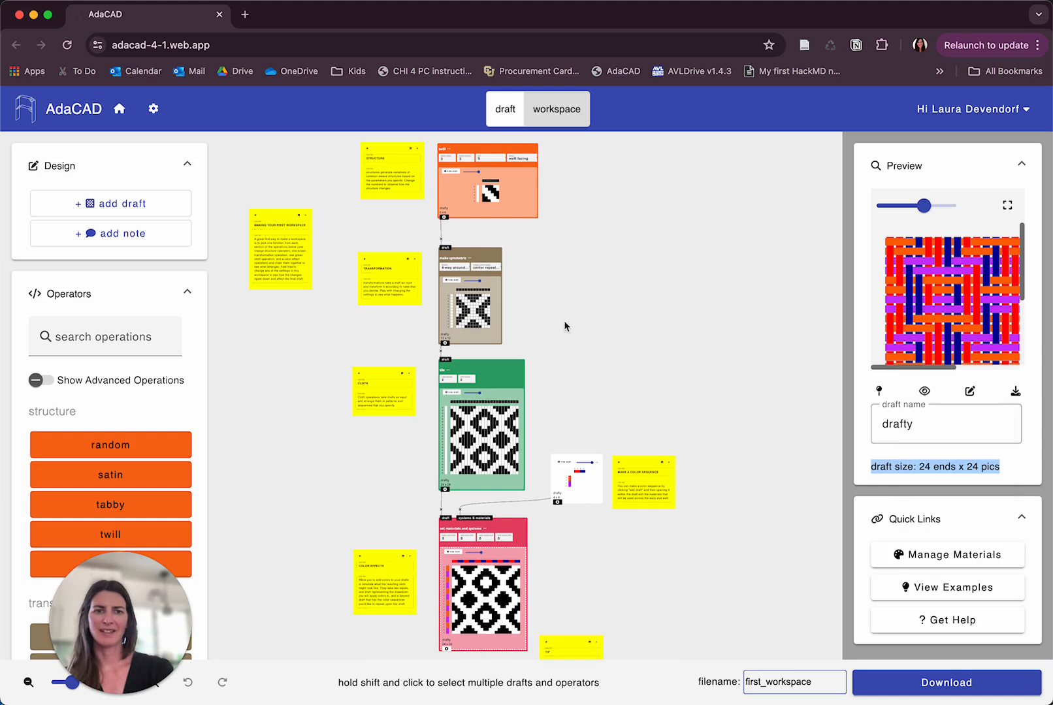
scroll(919, 328, "down", 2)
left_click(910, 208)
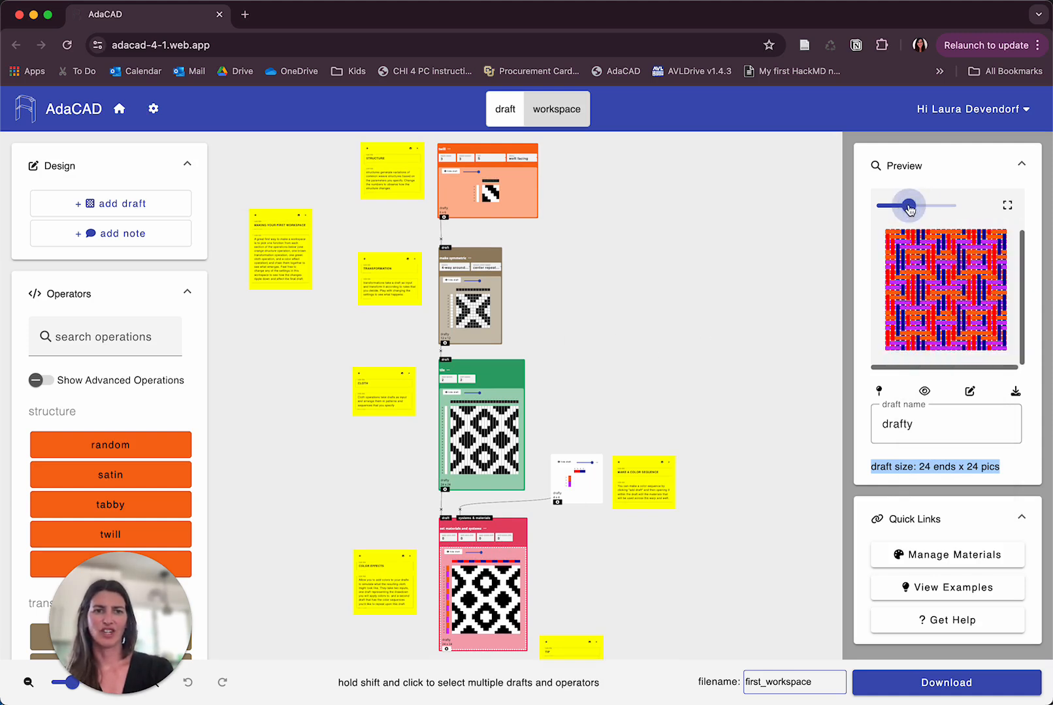
left_click(878, 391)
- Try higher warps lowered values on the twill operator while watching the pinned draft, and return the value to 3
left_click(461, 157)
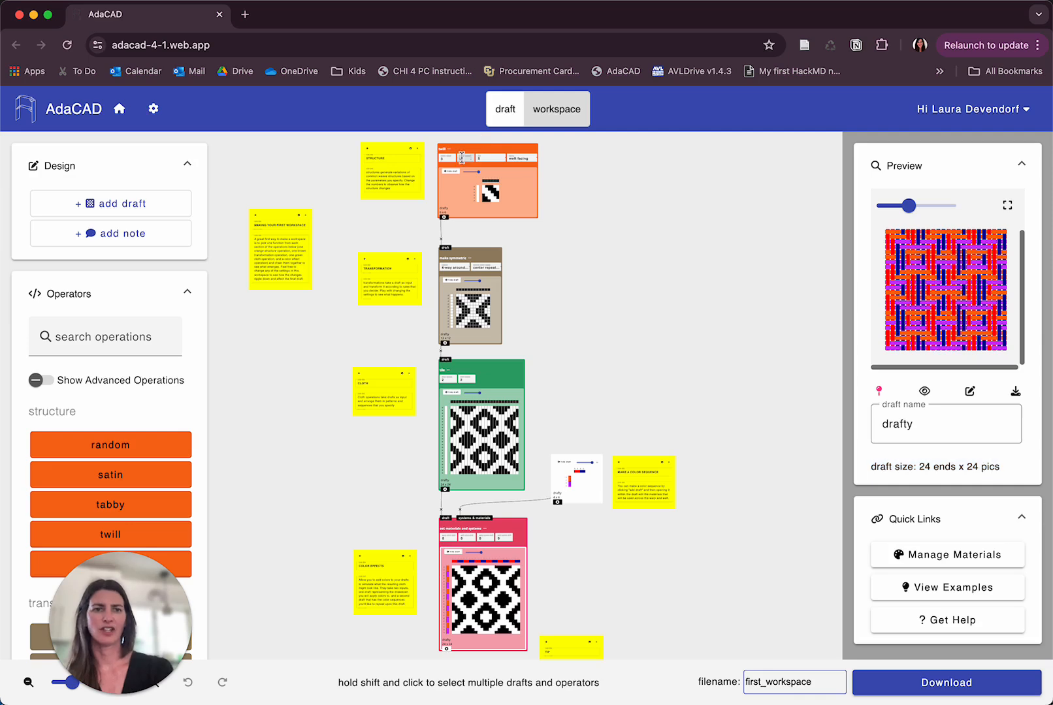
key("Up")
key("Up")
key("Up")
key("Up")
key("Up")
key("Down")
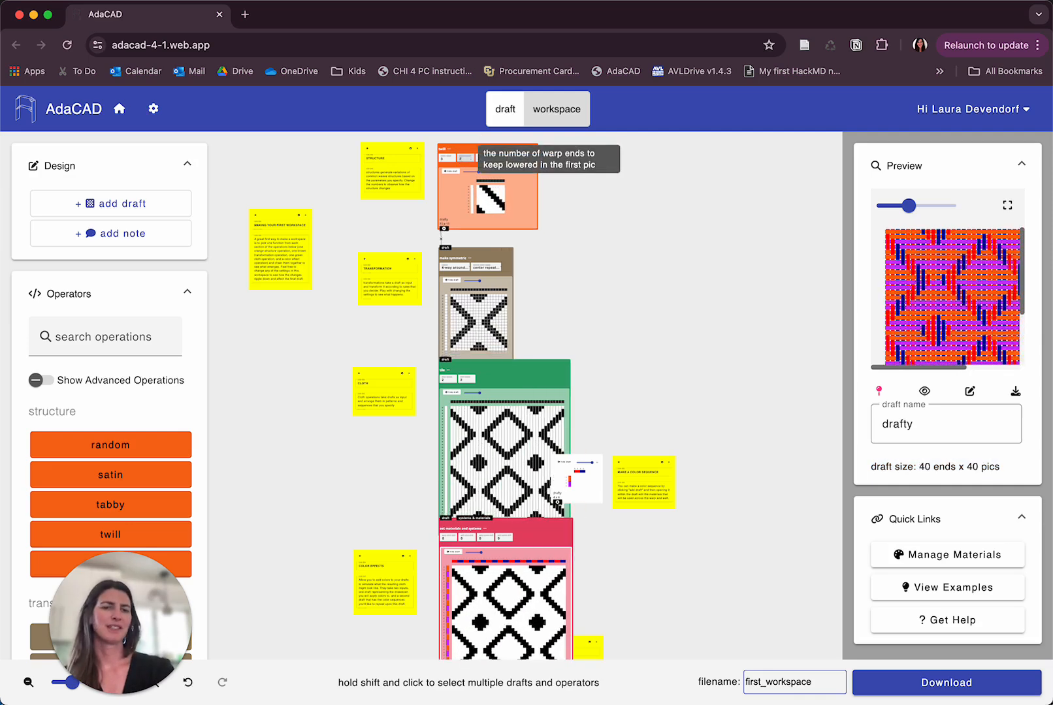
key("Down")
key("Down")
key("Down")
key("Down")
key("Up")
key("Up")
key("Up")
key("Up")
key("Up")
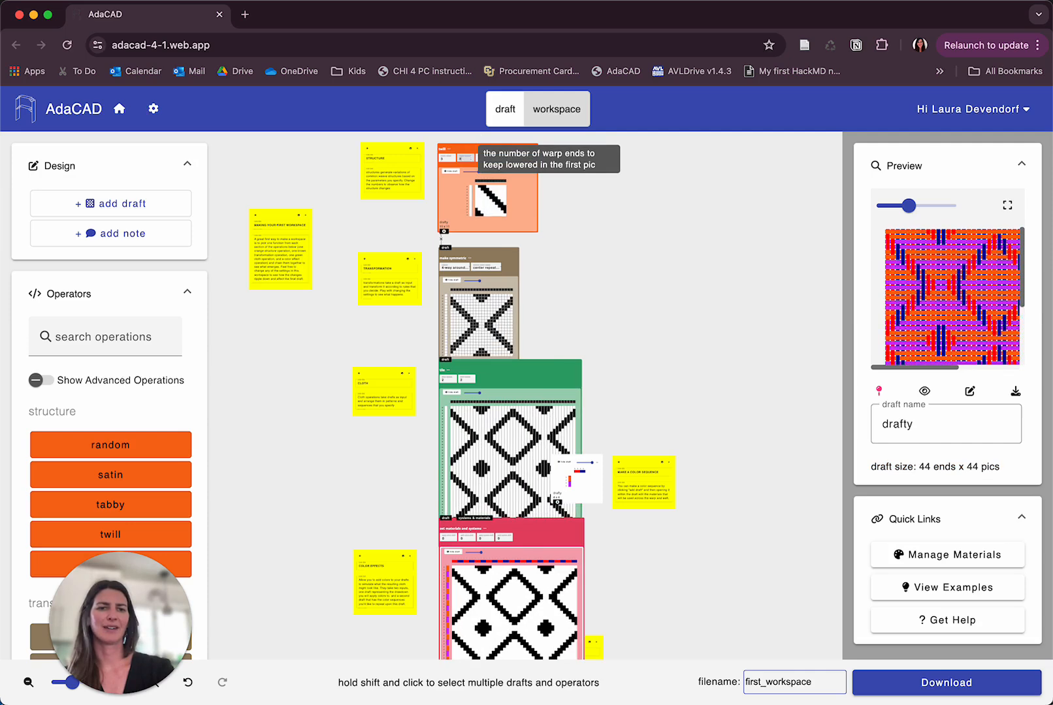
key("Down")
key("Down")
key("Down")
key("Down")
key("Down")
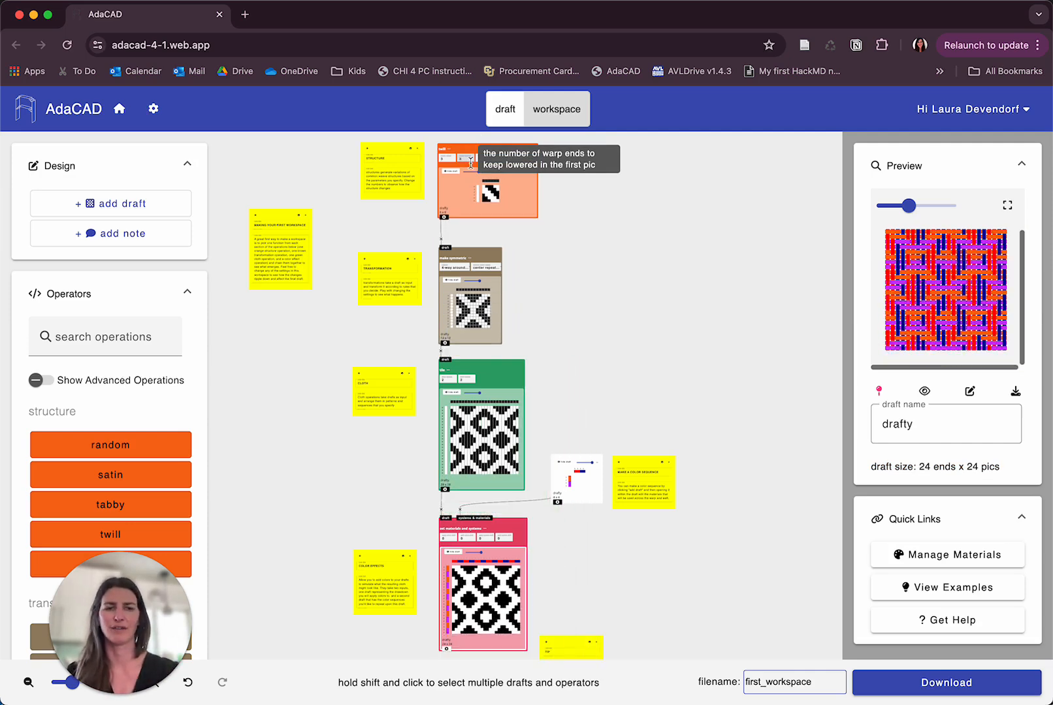
- Look at the Getting Started help page in the AdaCAD documentation and return to the workspace
left_click(897, 627)
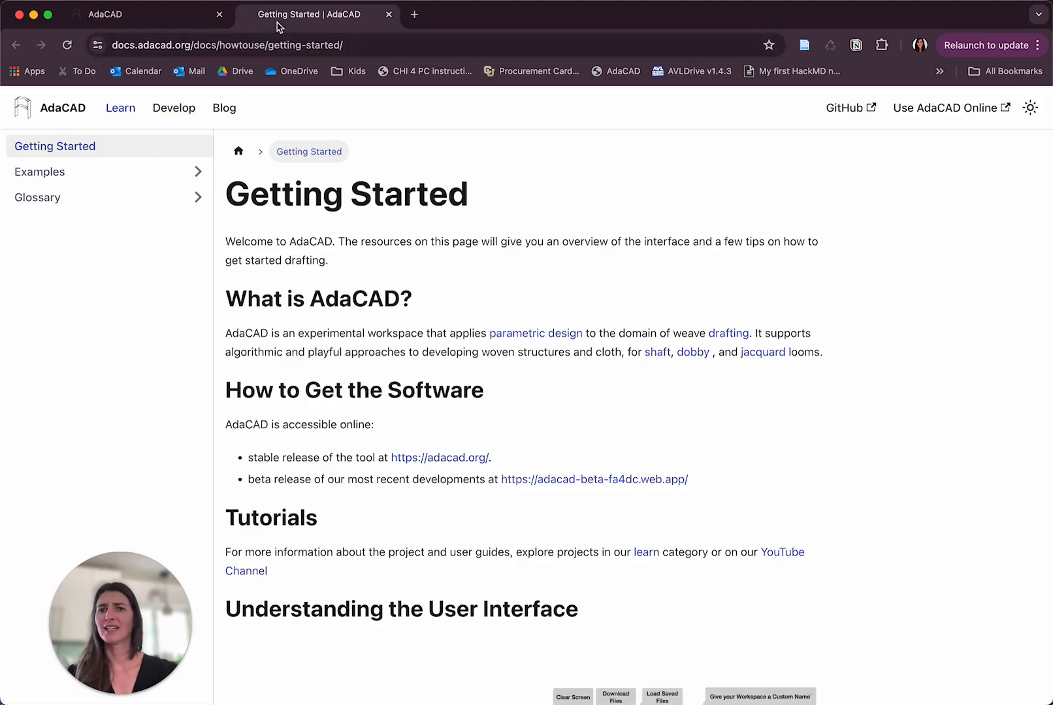
left_click(151, 20)
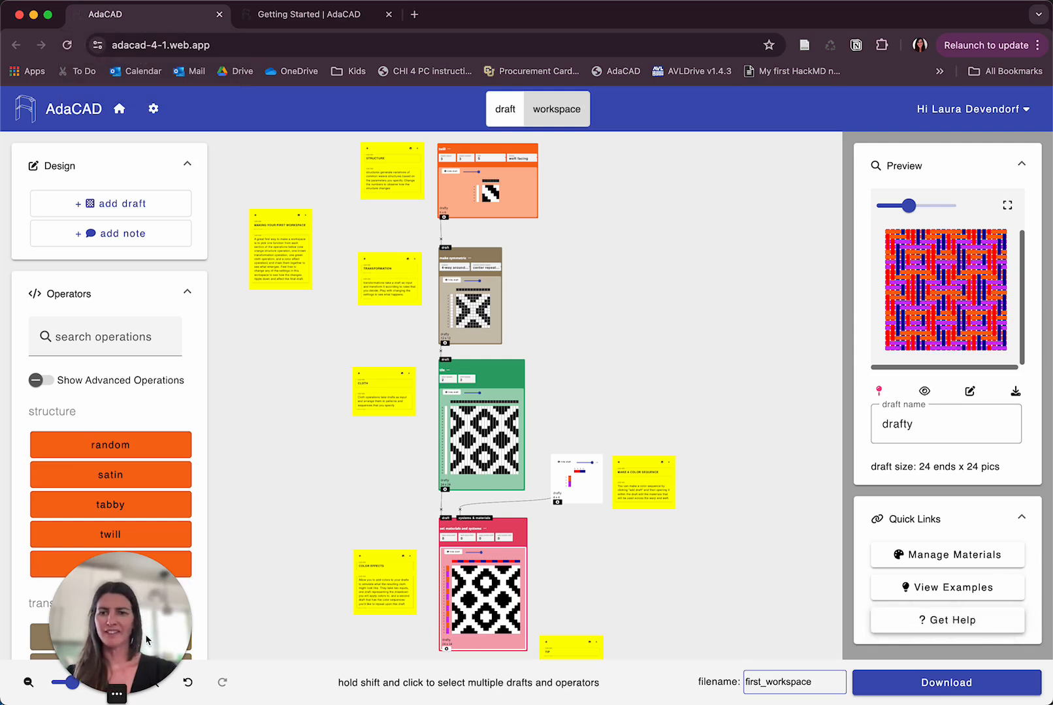
left_click_drag(145, 634, 118, 145)
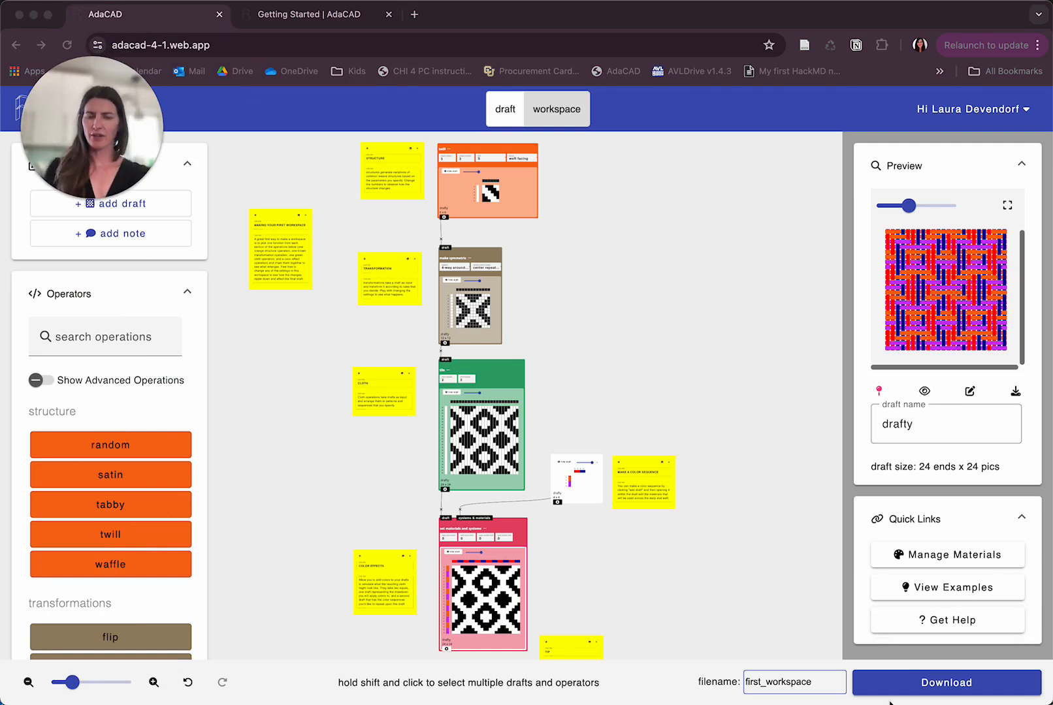
- Set the workspace's filename to MySpecialName and review the available download options without downloading anything
double_click(785, 683)
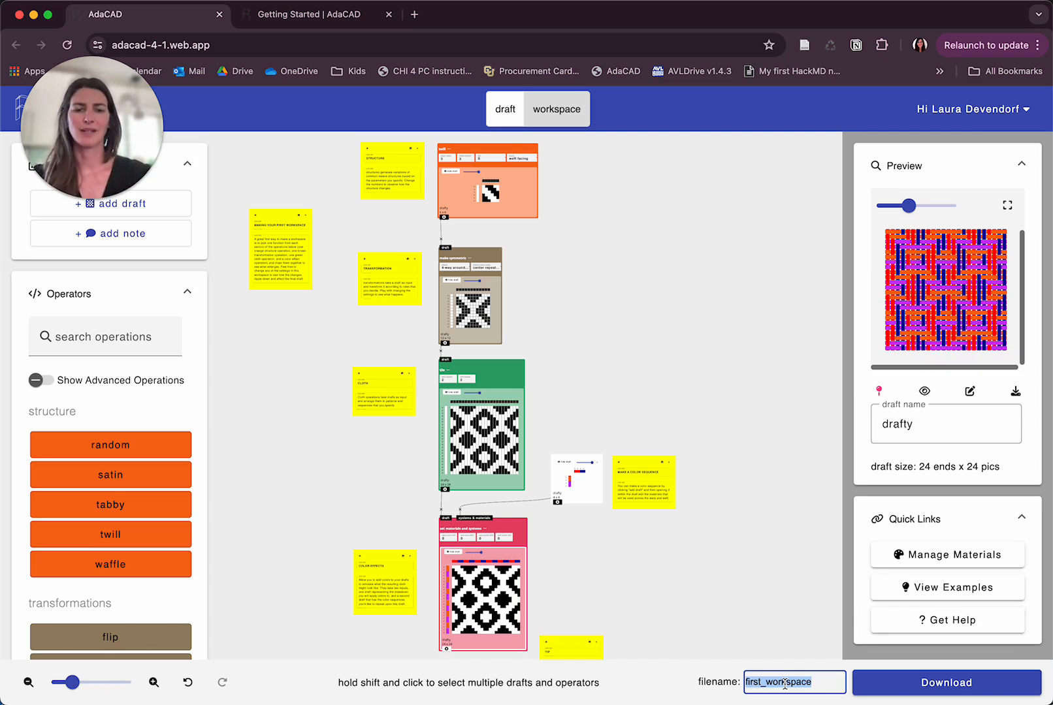
type("MySpecial")
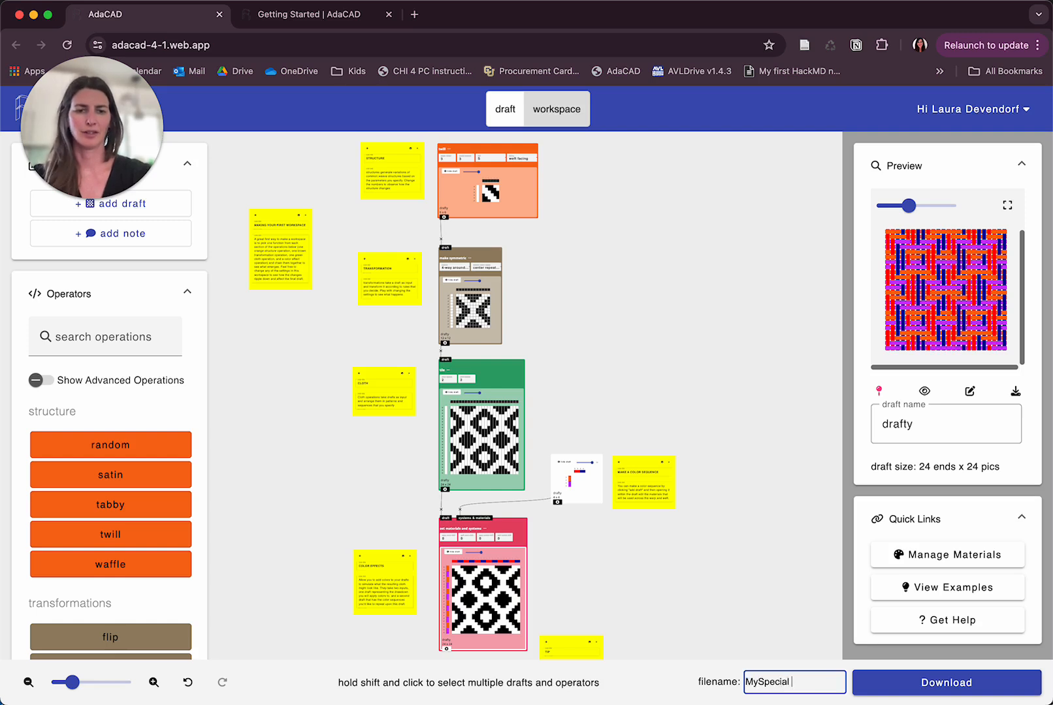
type("Name")
left_click(968, 697)
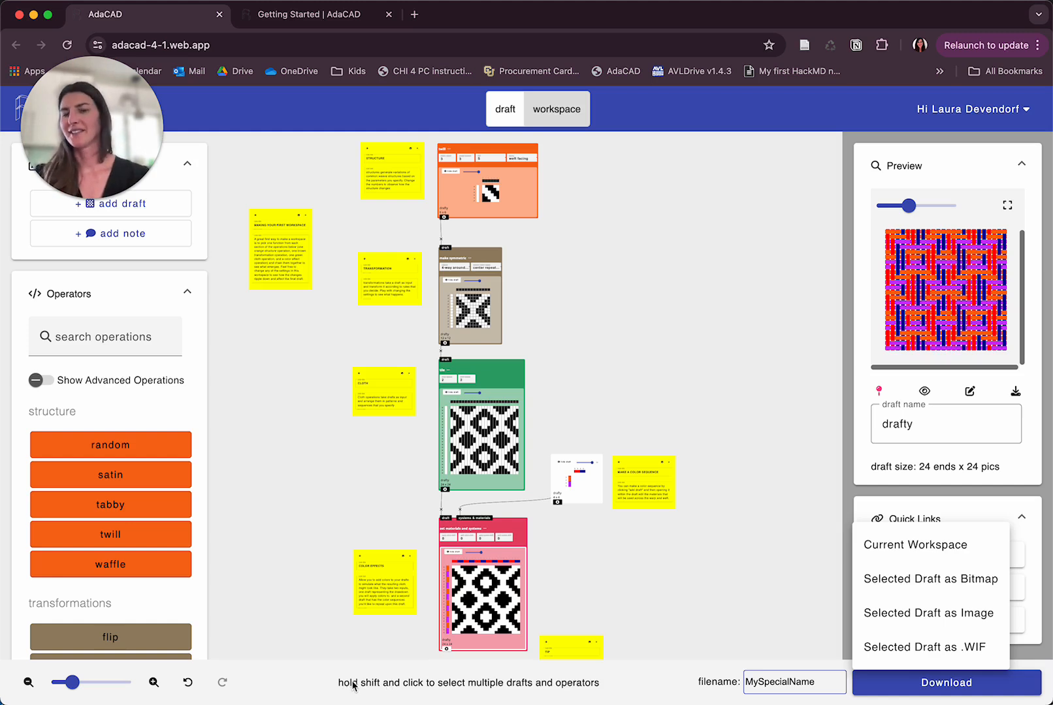
left_click(522, 537)
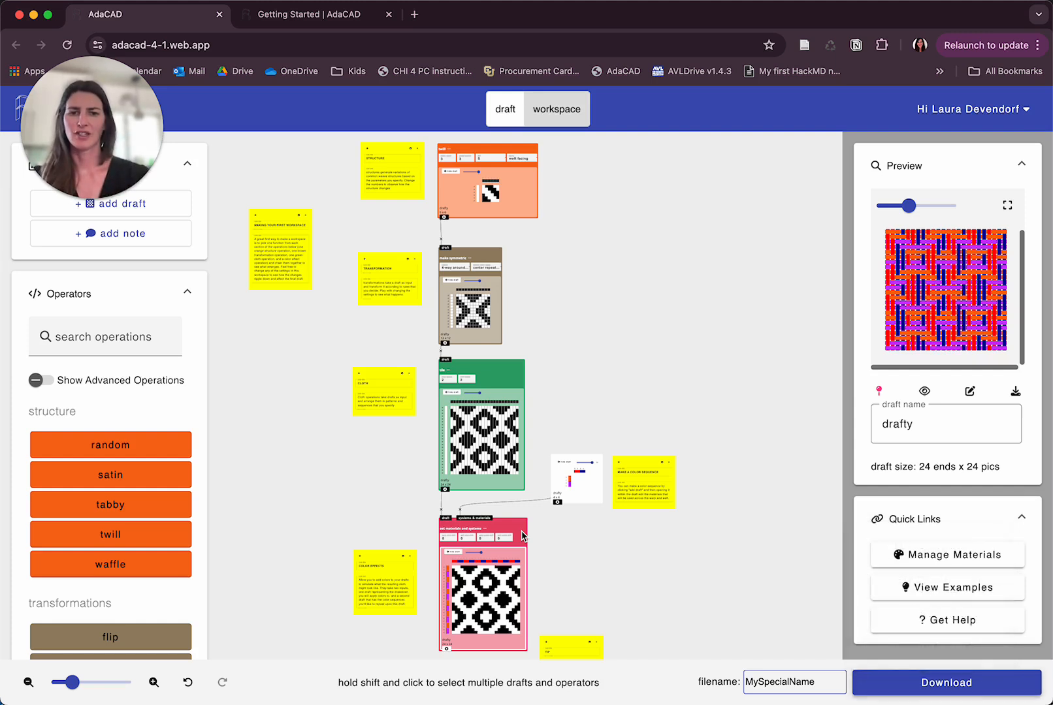
- Reposition the tile and make symmetric operators slightly on the canvas
left_click(496, 377)
left_click_drag(495, 376, 524, 369)
left_click_drag(492, 295, 505, 252)
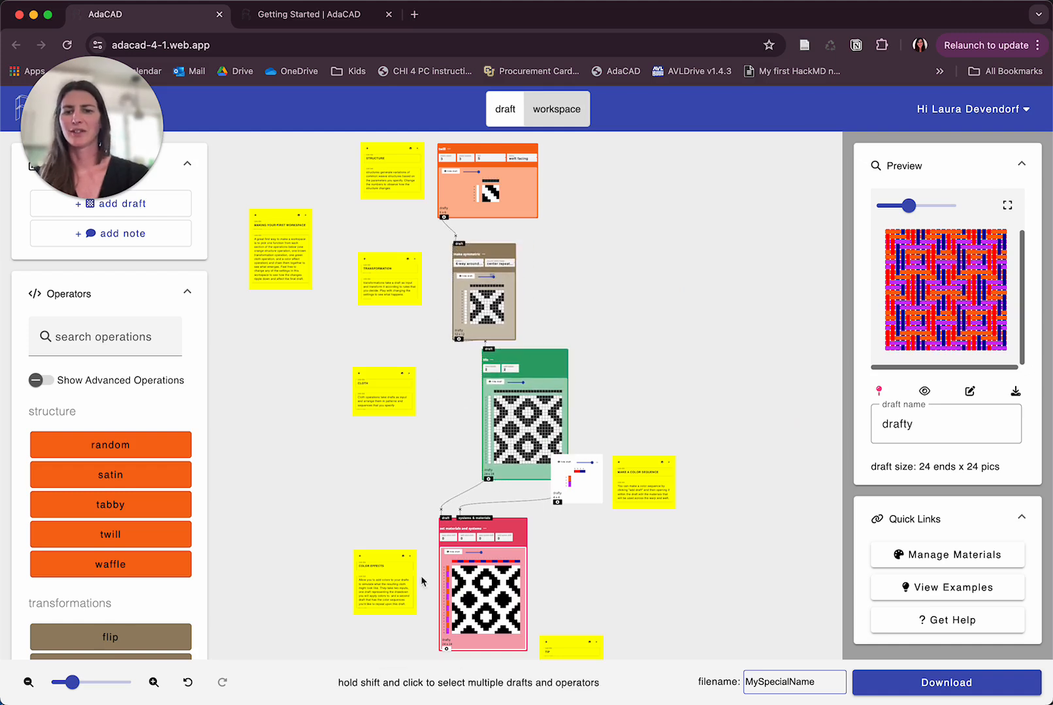
left_click_drag(484, 354, 461, 370)
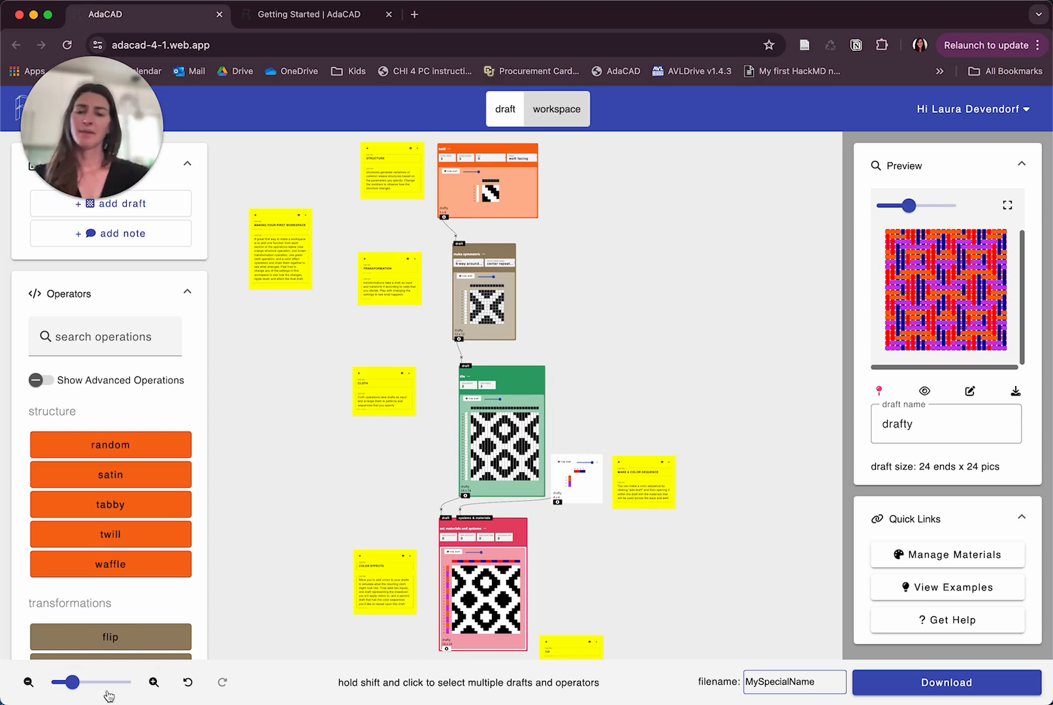
- Zoom the workspace out fully, in to readable operators, and back out to the whole operator chain
left_click(28, 683)
left_click(27, 684)
left_click(27, 684)
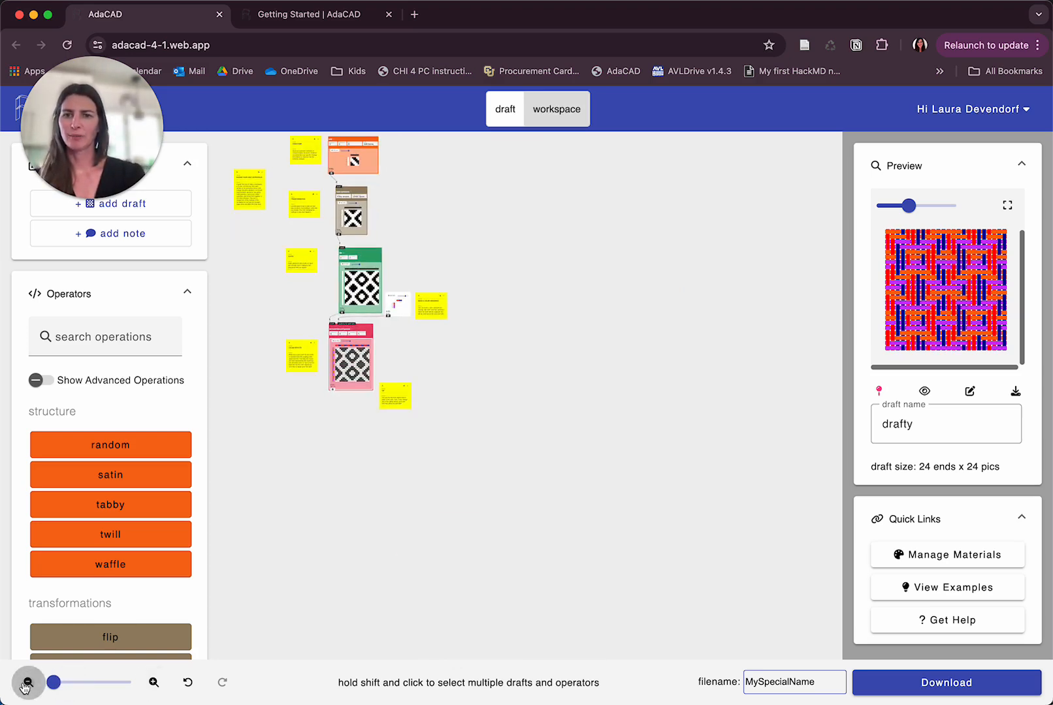
left_click(154, 682)
left_click(154, 682)
left_click(154, 682)
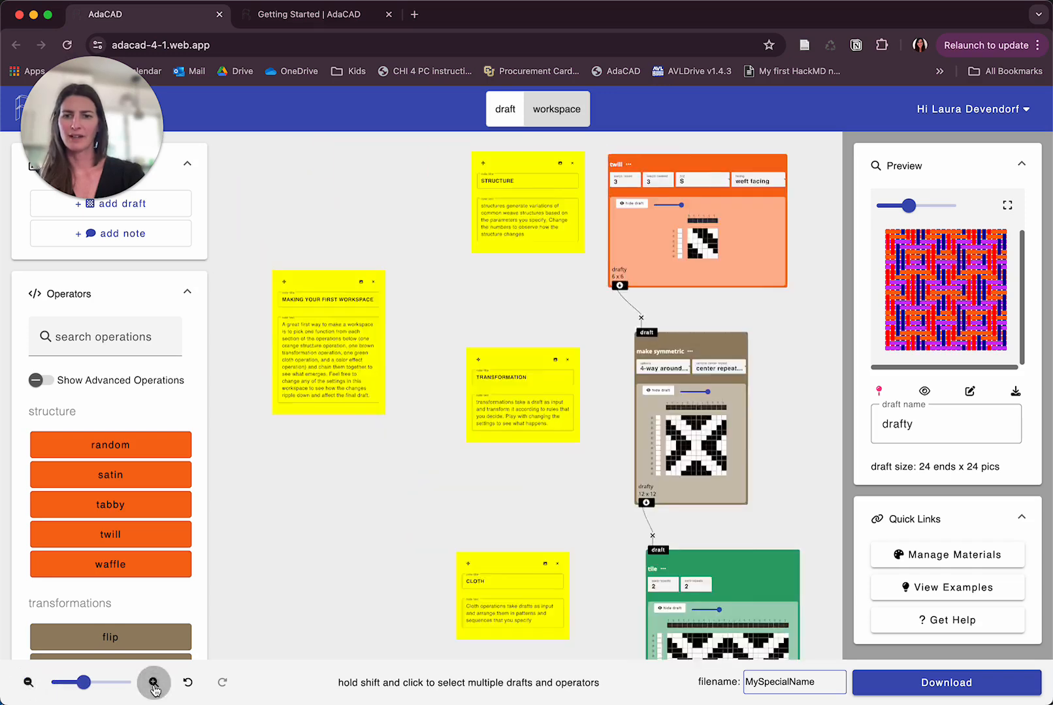
left_click(154, 683)
left_click(26, 683)
left_click(26, 683)
left_click(26, 684)
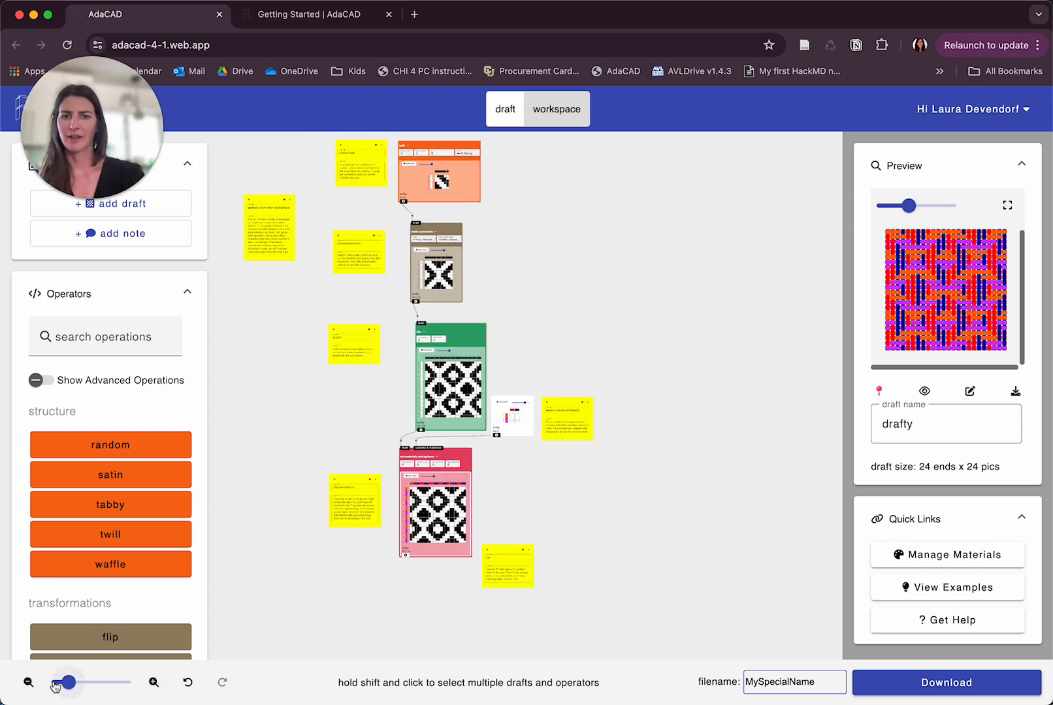
- Examine the MAKING YOUR FIRST WORKSPACE note up close, and bring the twill and make symmetric operators into view
left_click_drag(65, 683, 106, 683)
scroll(415, 629, "down", 5)
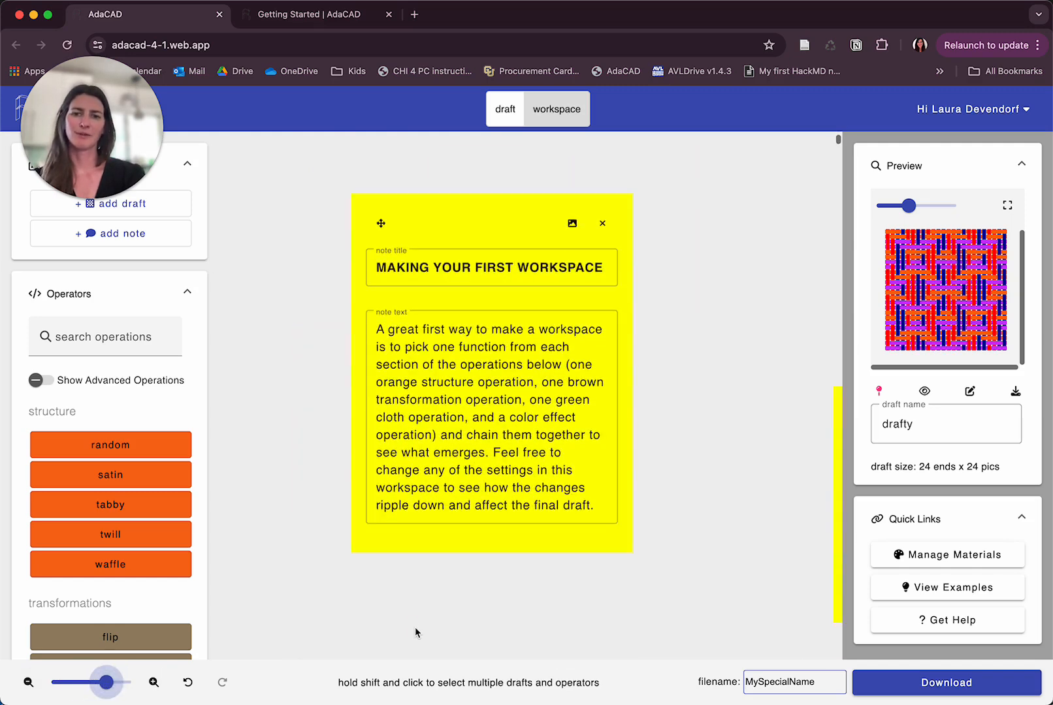
scroll(415, 627, "up", 1)
scroll(415, 627, "right", 2)
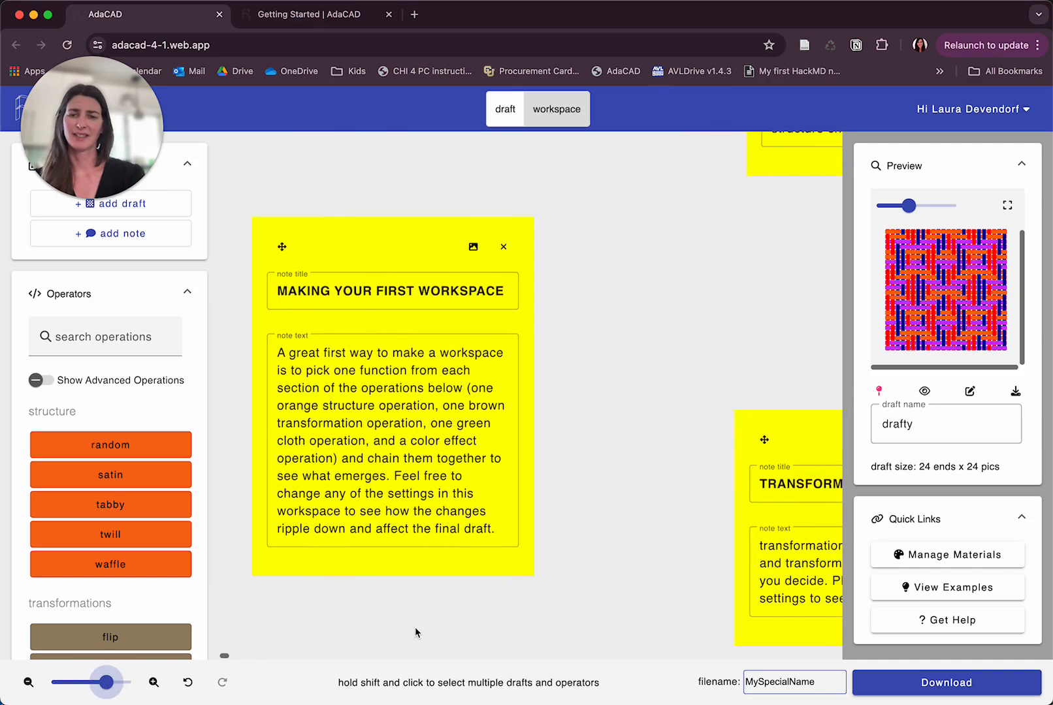
scroll(414, 627, "left", 1)
left_click_drag(106, 683, 88, 683)
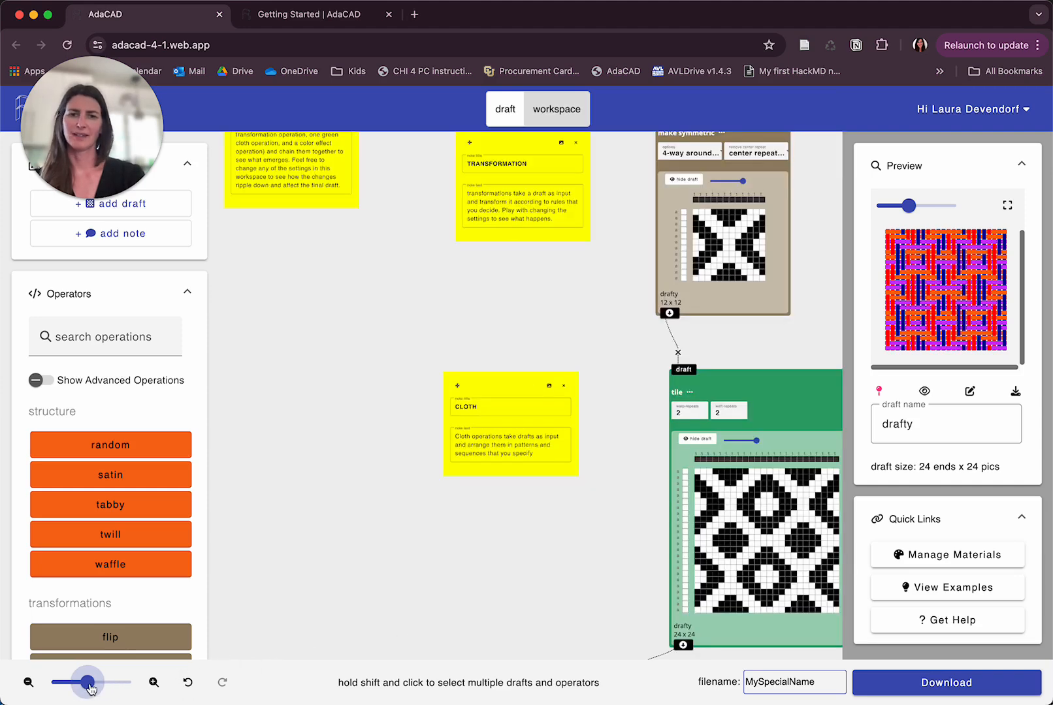
scroll(565, 441, "up", 1)
scroll(565, 441, "right", 5)
scroll(565, 445, "up", 5)
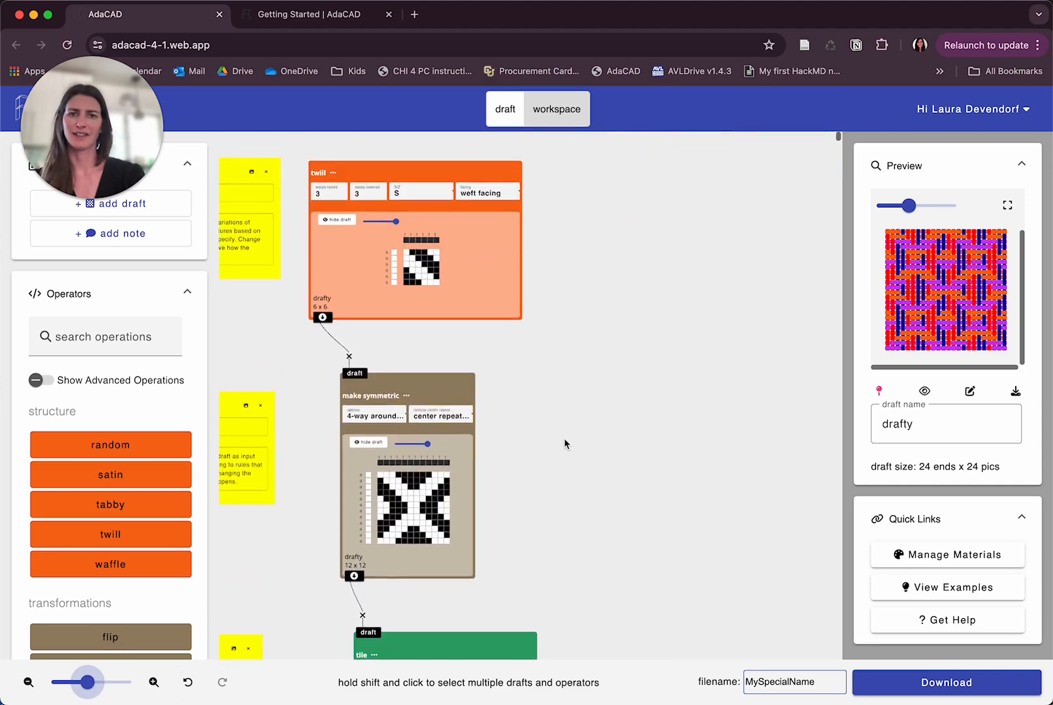
scroll(565, 445, "left", 2)
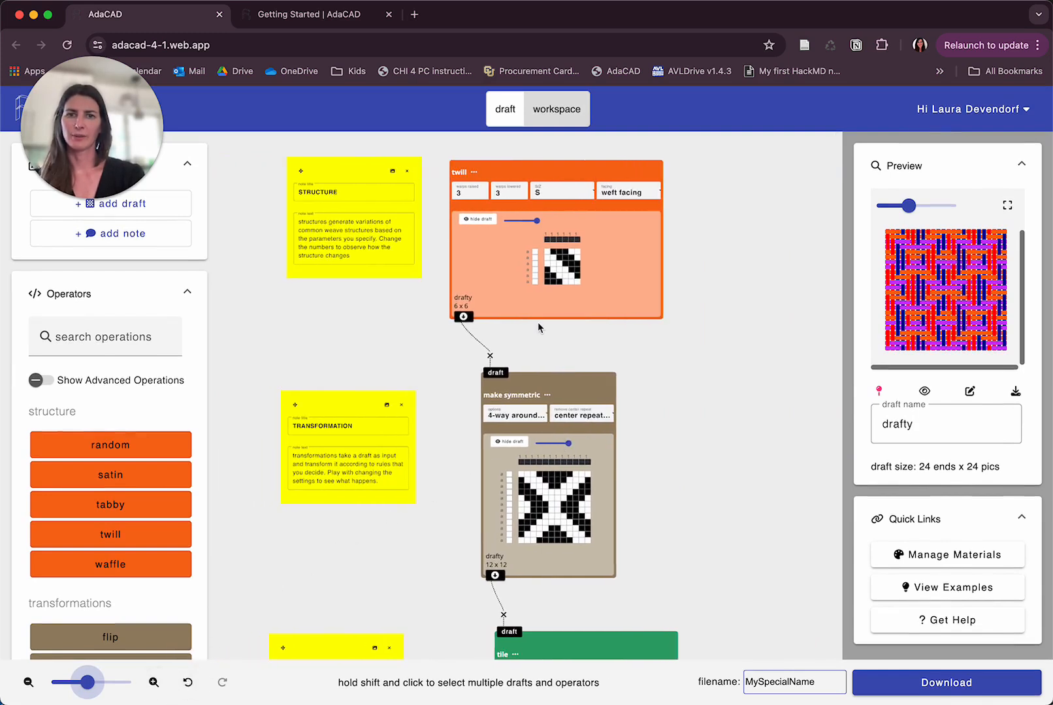
- Set the twill operator's warps lowered value to 5
left_click(503, 193)
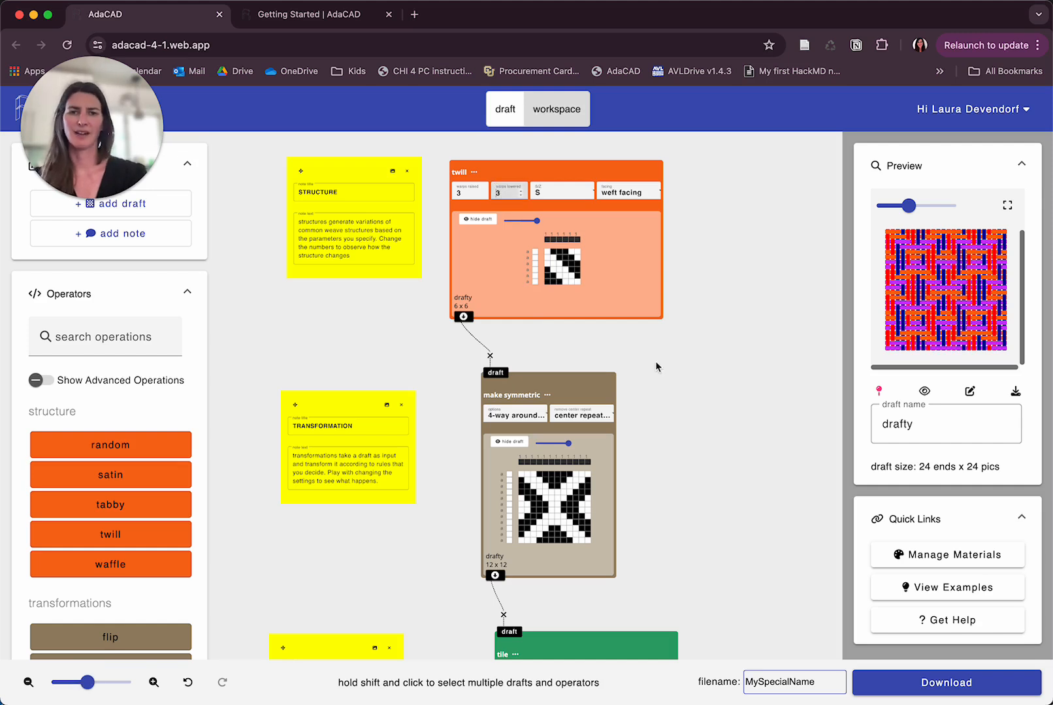
key("Up")
key("Up")
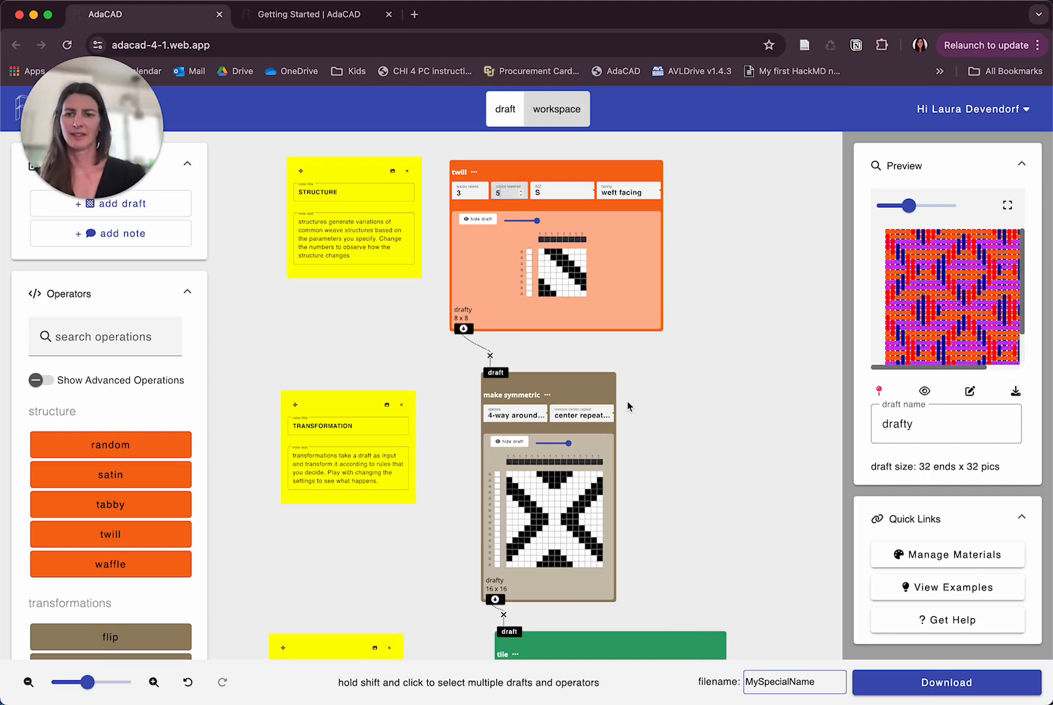
- Undo the last two warps lowered changes on the twill operator and bring the whole operator chain back into view
left_click(188, 683)
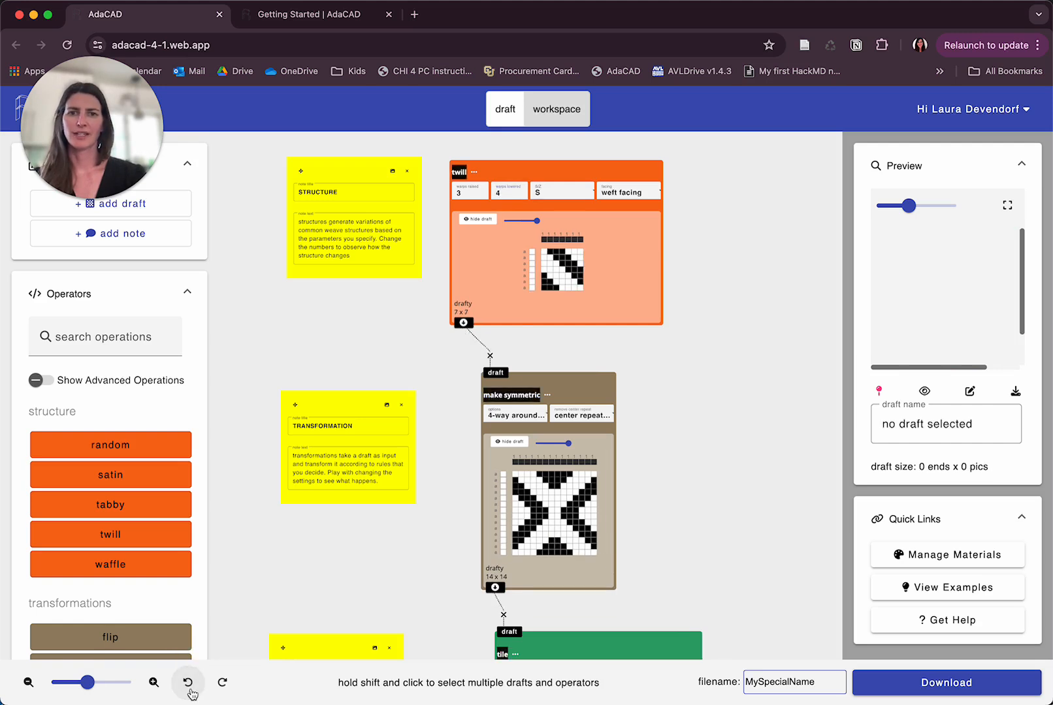
left_click(188, 683)
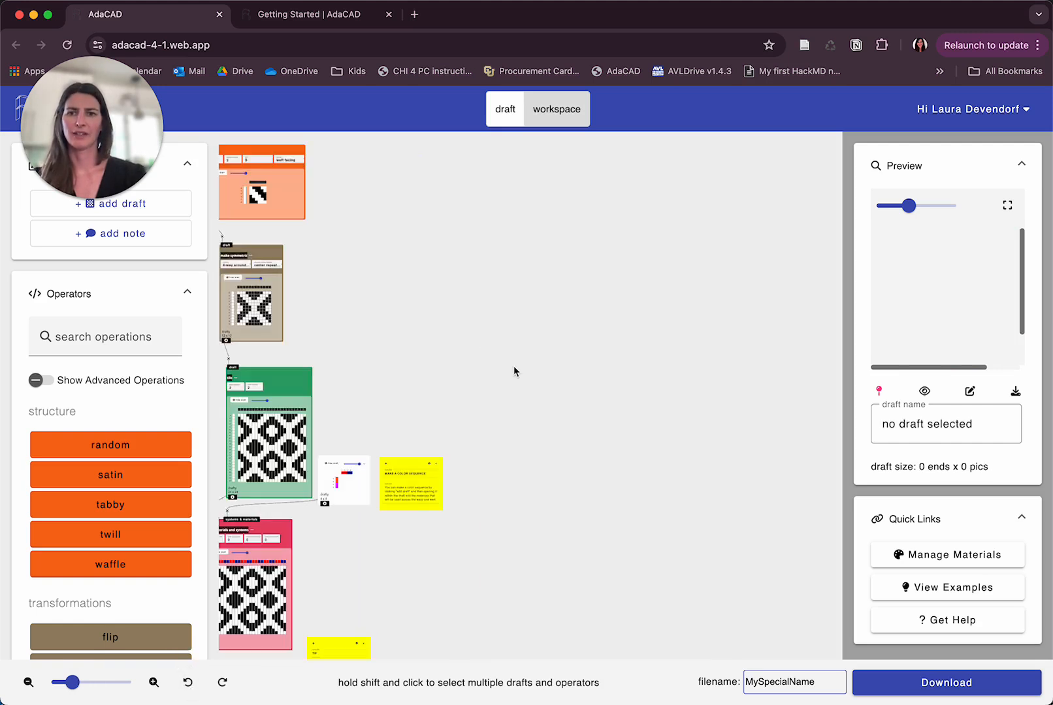
scroll(515, 371, "left", 5)
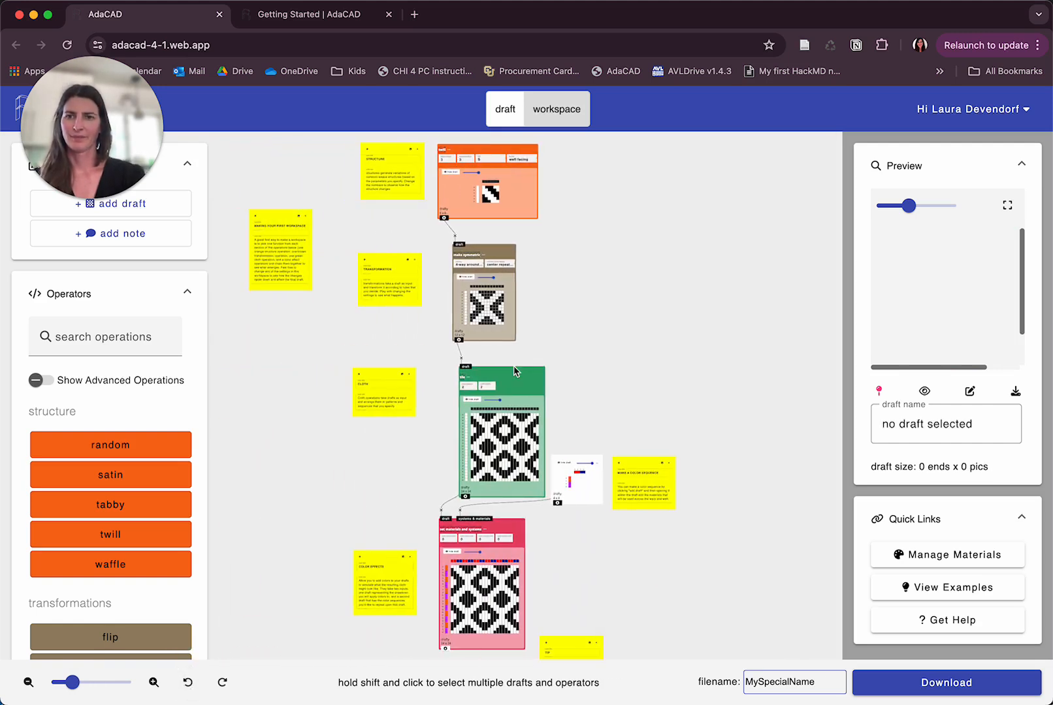
left_click(77, 118)
left_click_drag(77, 117, 72, 594)
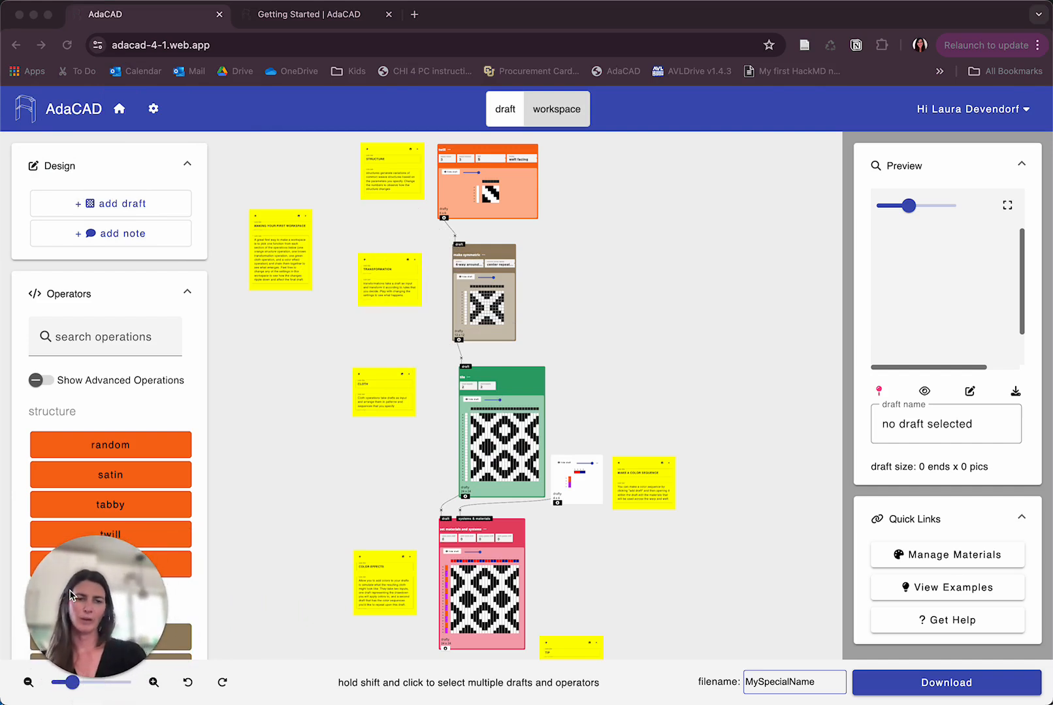